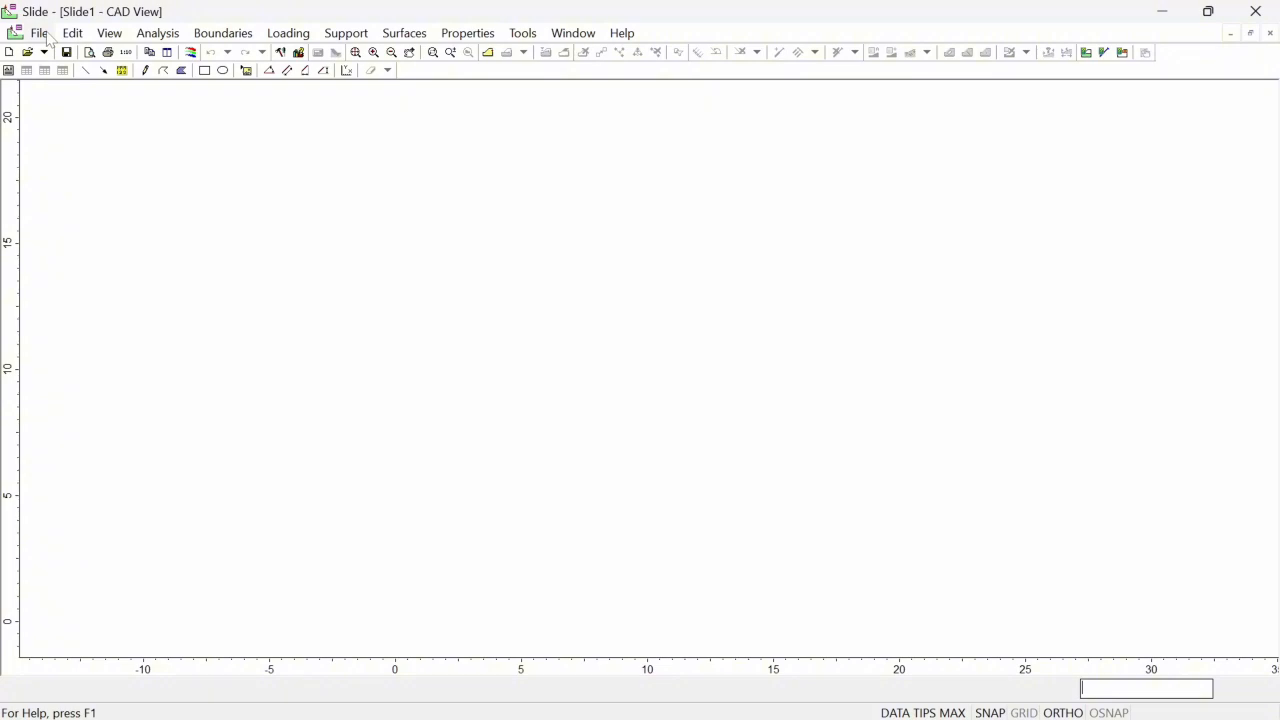
# - Review the general settings and the analysis methods in the project settings
pyautogui.click(152, 33)
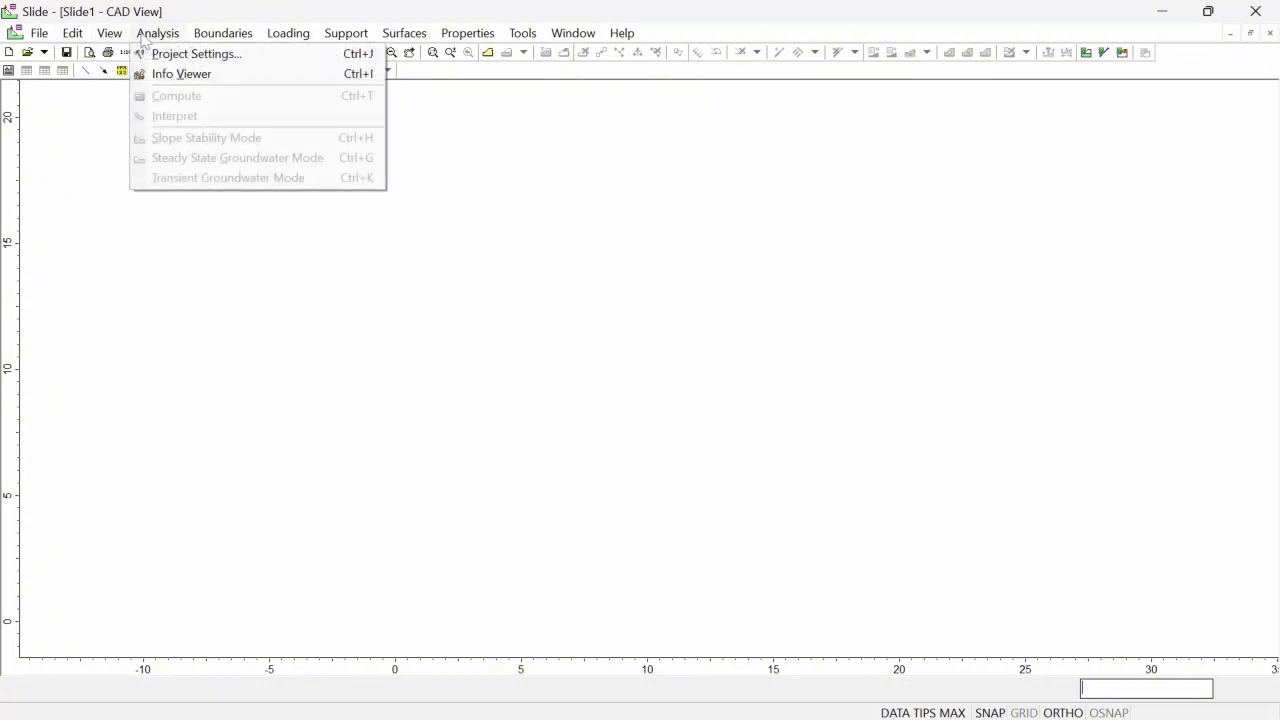
pyautogui.click(173, 58)
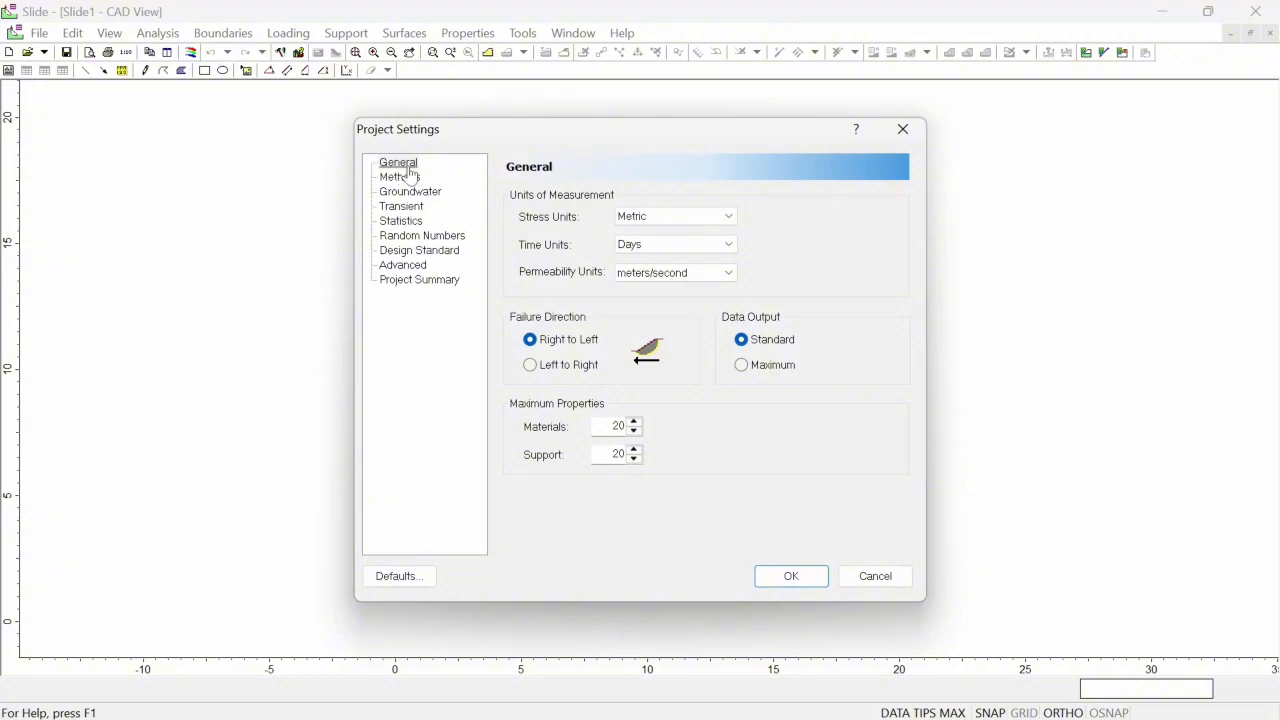
pyautogui.click(404, 179)
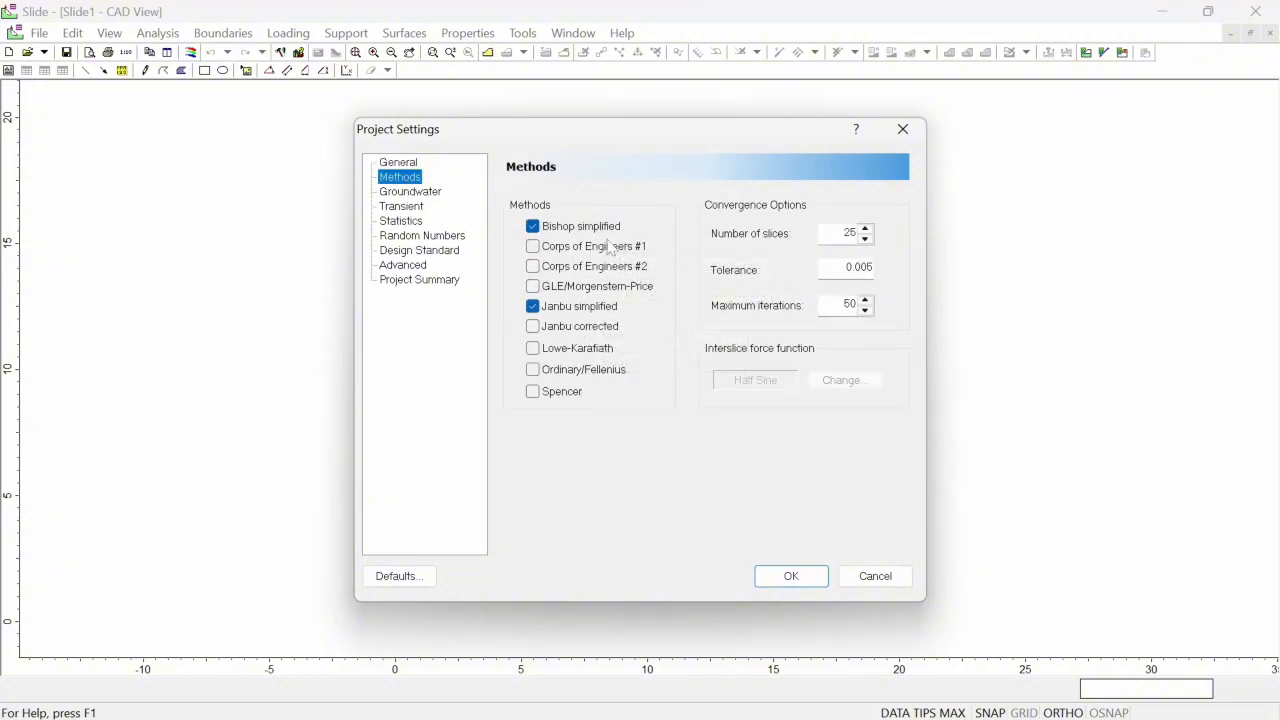
pyautogui.click(903, 131)
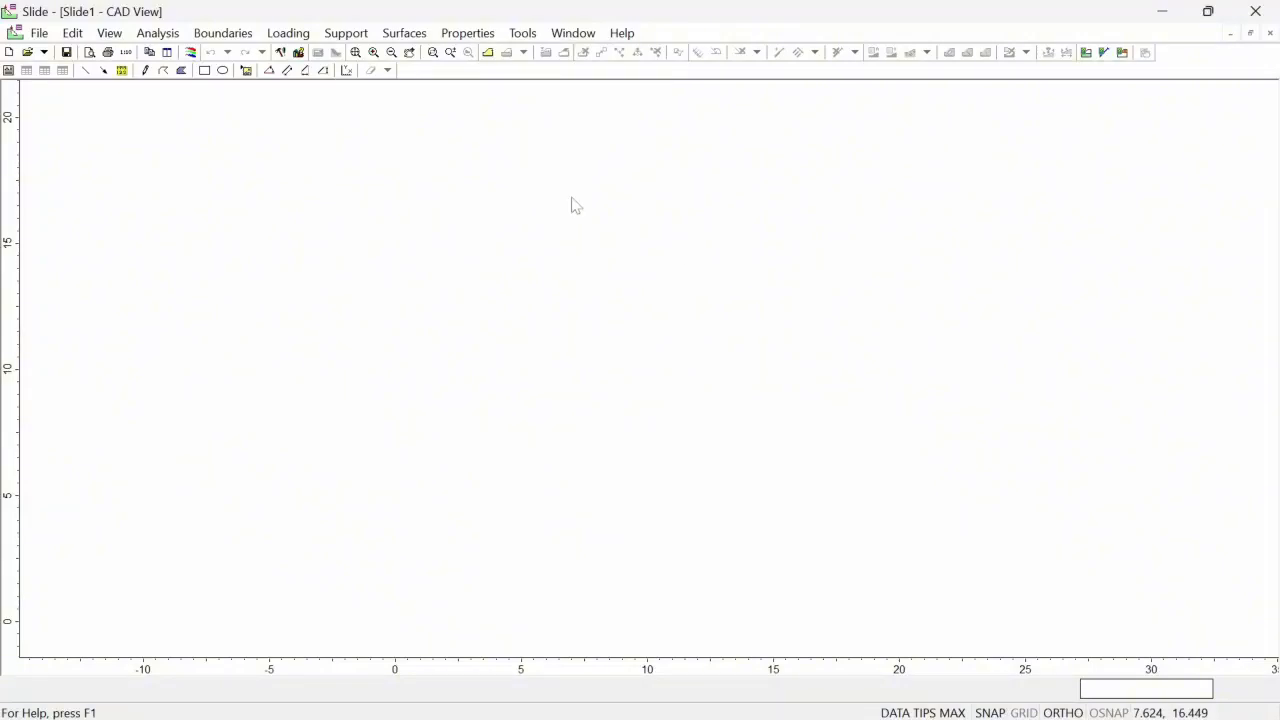
# - Import the external boundary from Orig.dxf with geometry cleanup after import
pyautogui.click(40, 33)
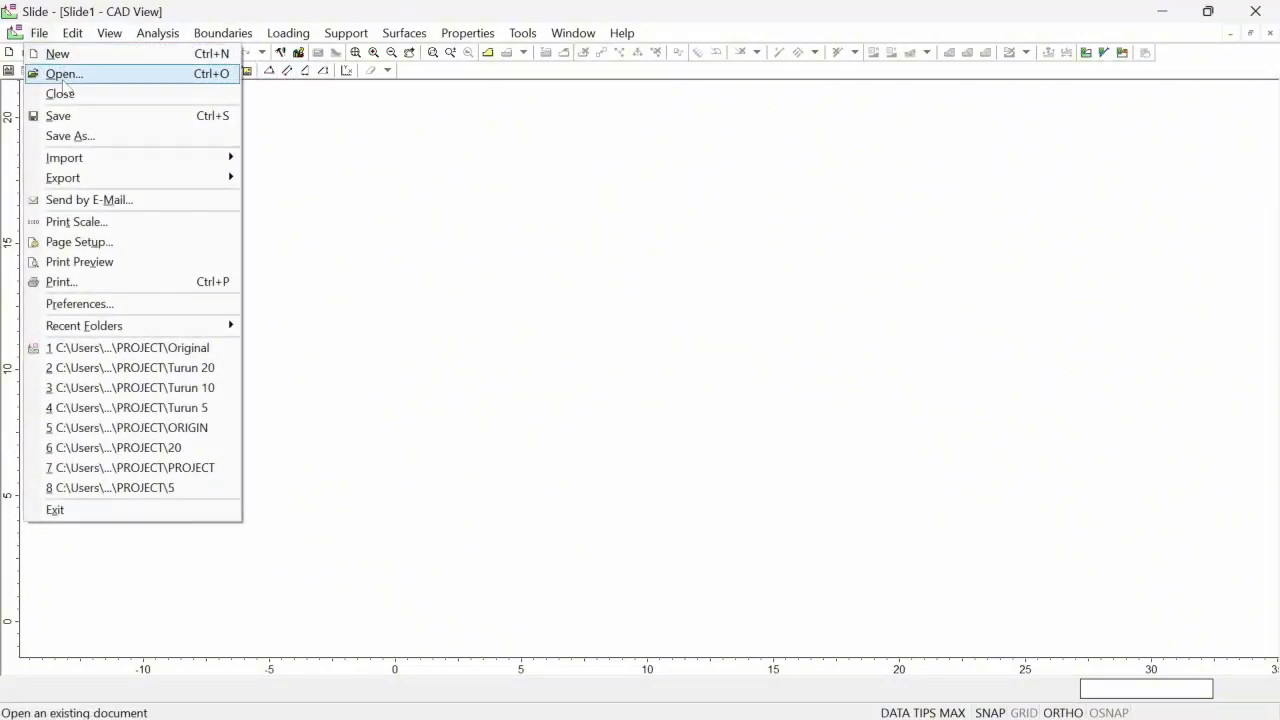
pyautogui.moveTo(92, 165)
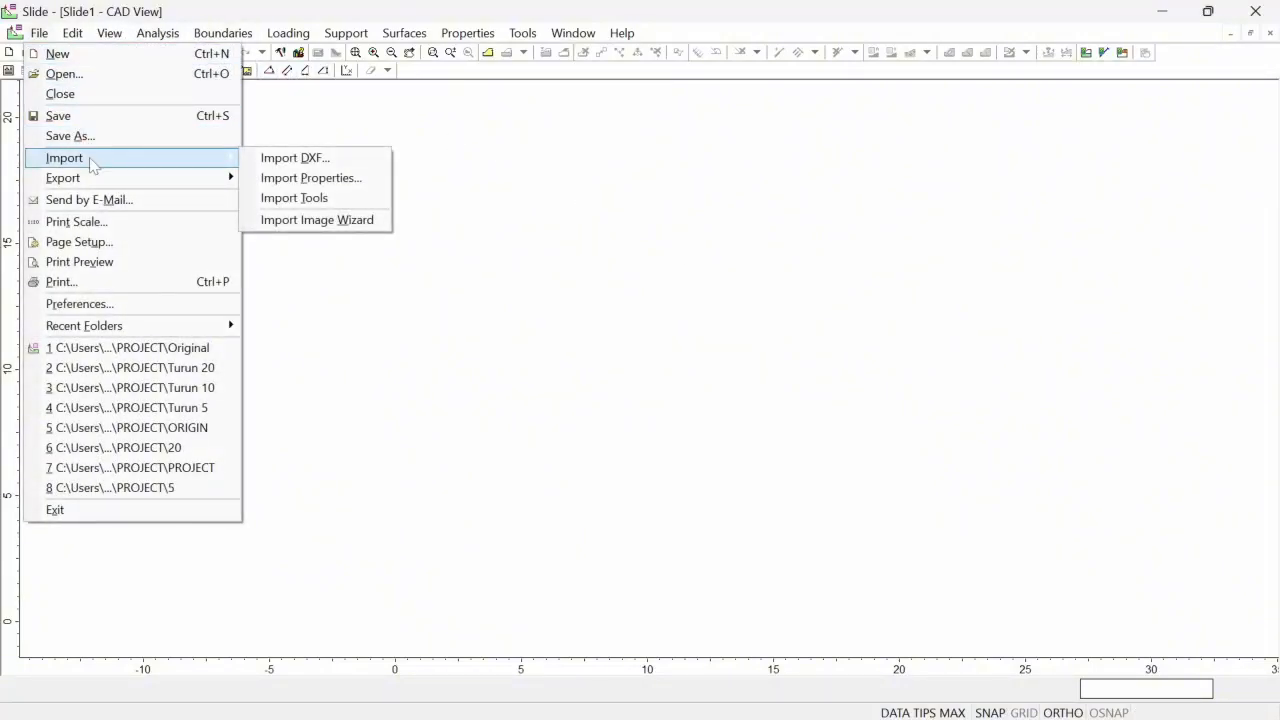
pyautogui.click(305, 160)
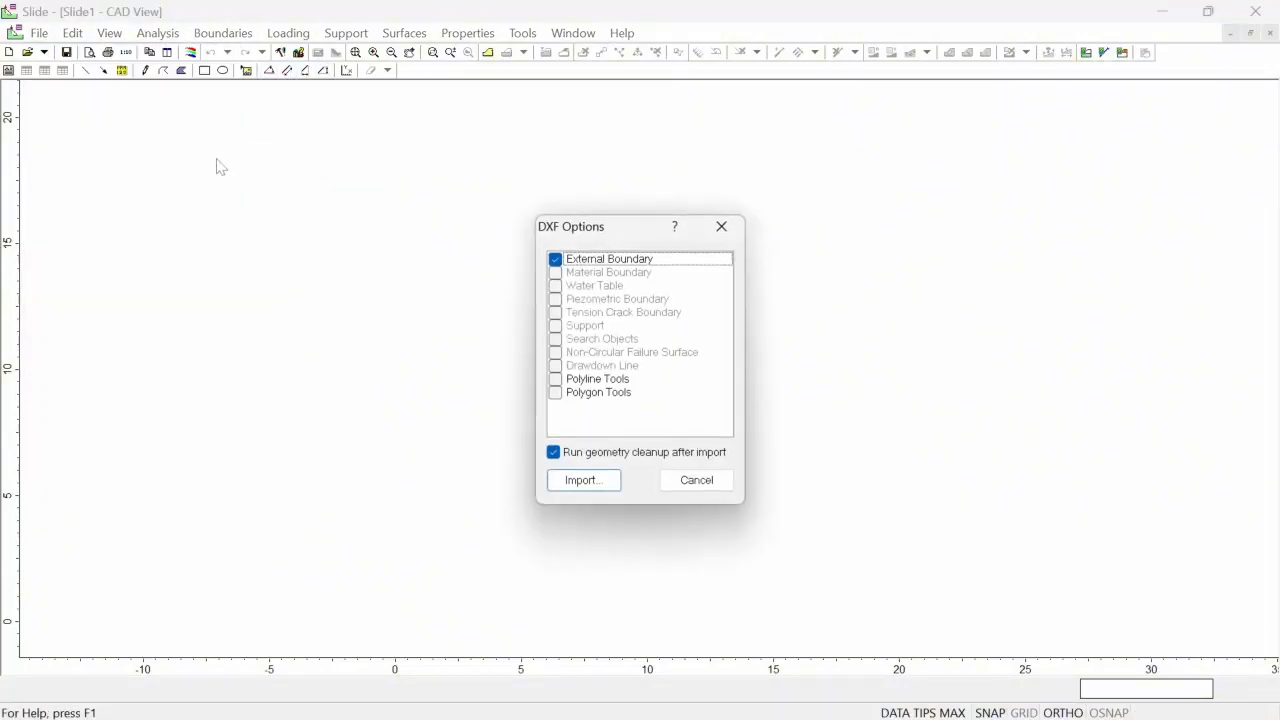
pyautogui.click(590, 481)
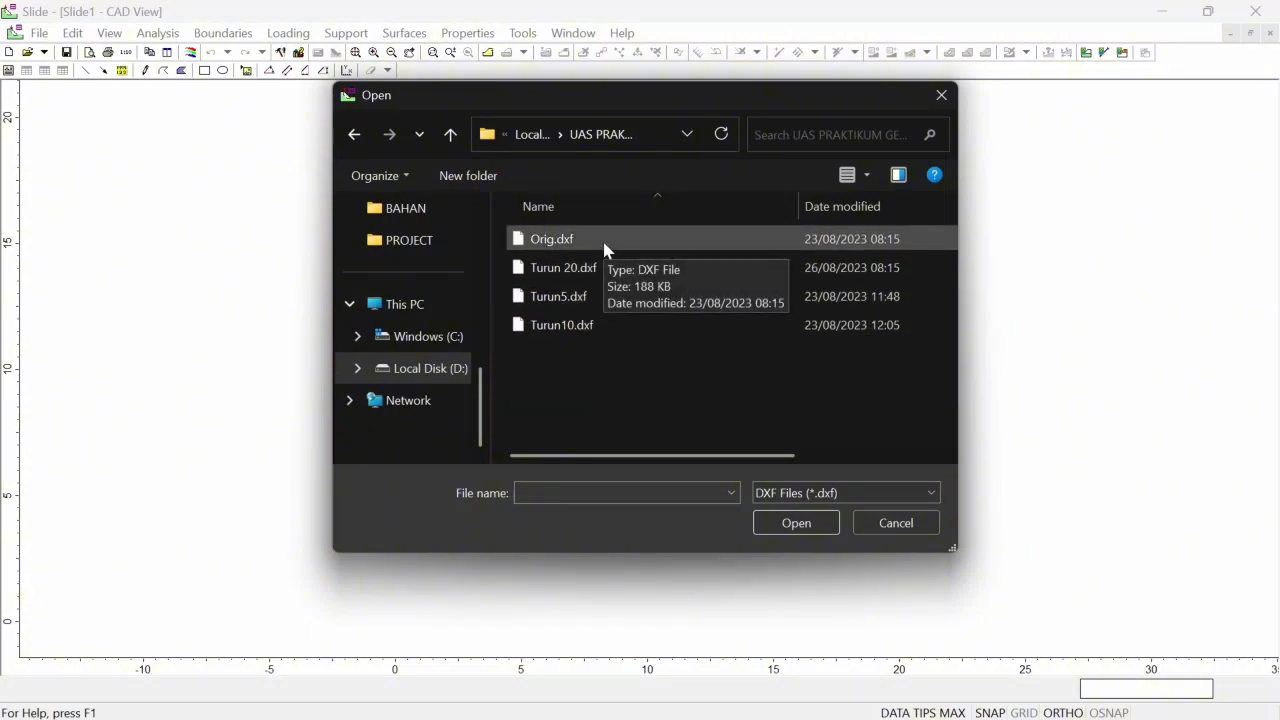
pyautogui.click(604, 244)
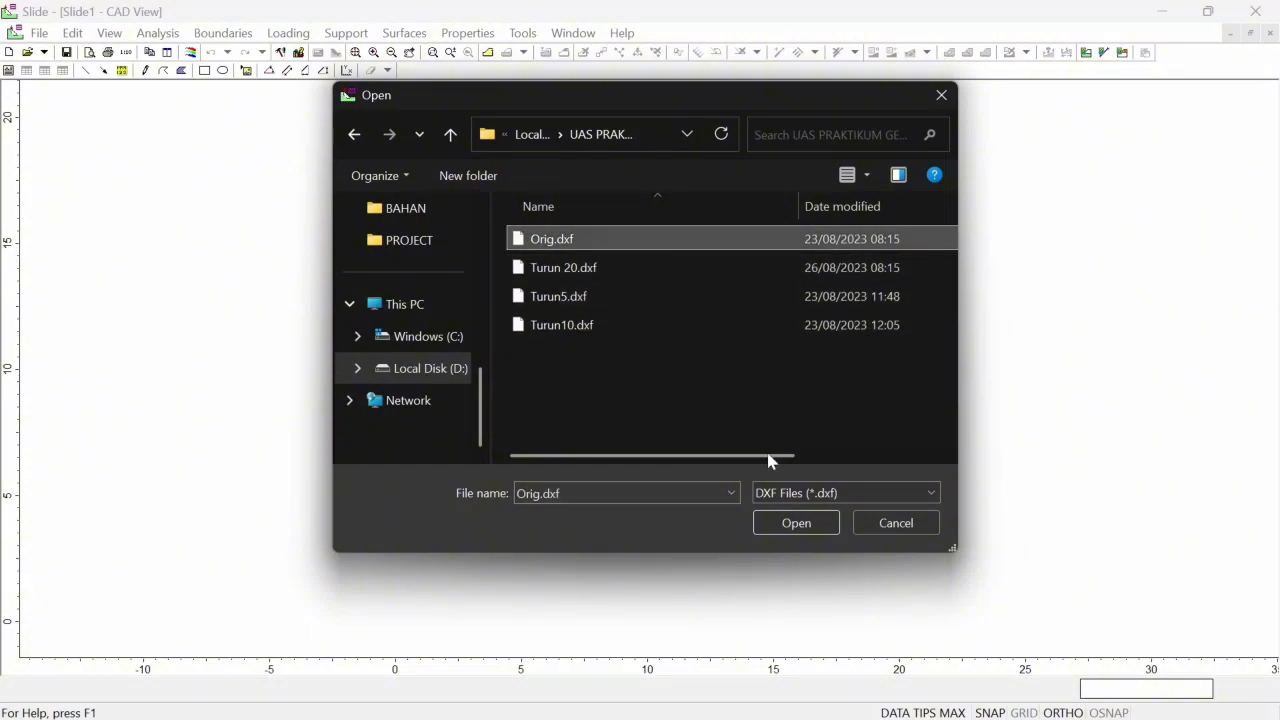
pyautogui.click(796, 524)
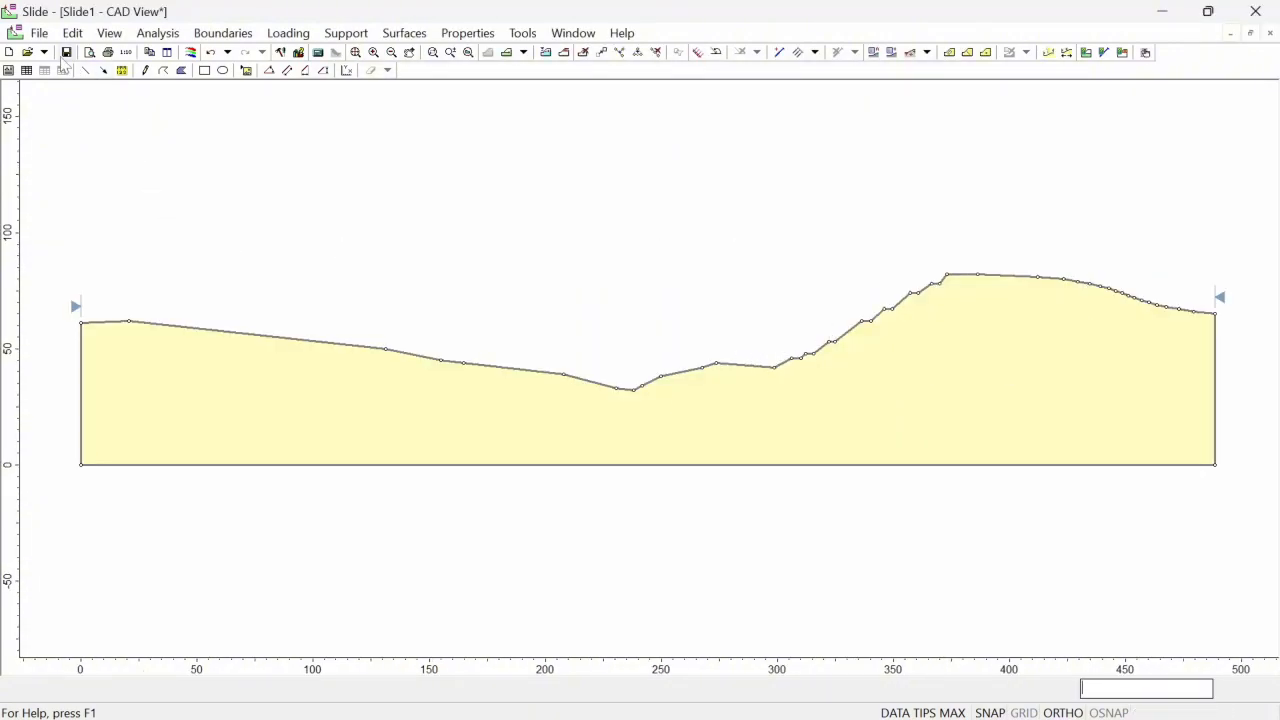
# - Import the material boundaries from Orig.dxf into the slope model with geometry cleanup enabled
pyautogui.click(35, 34)
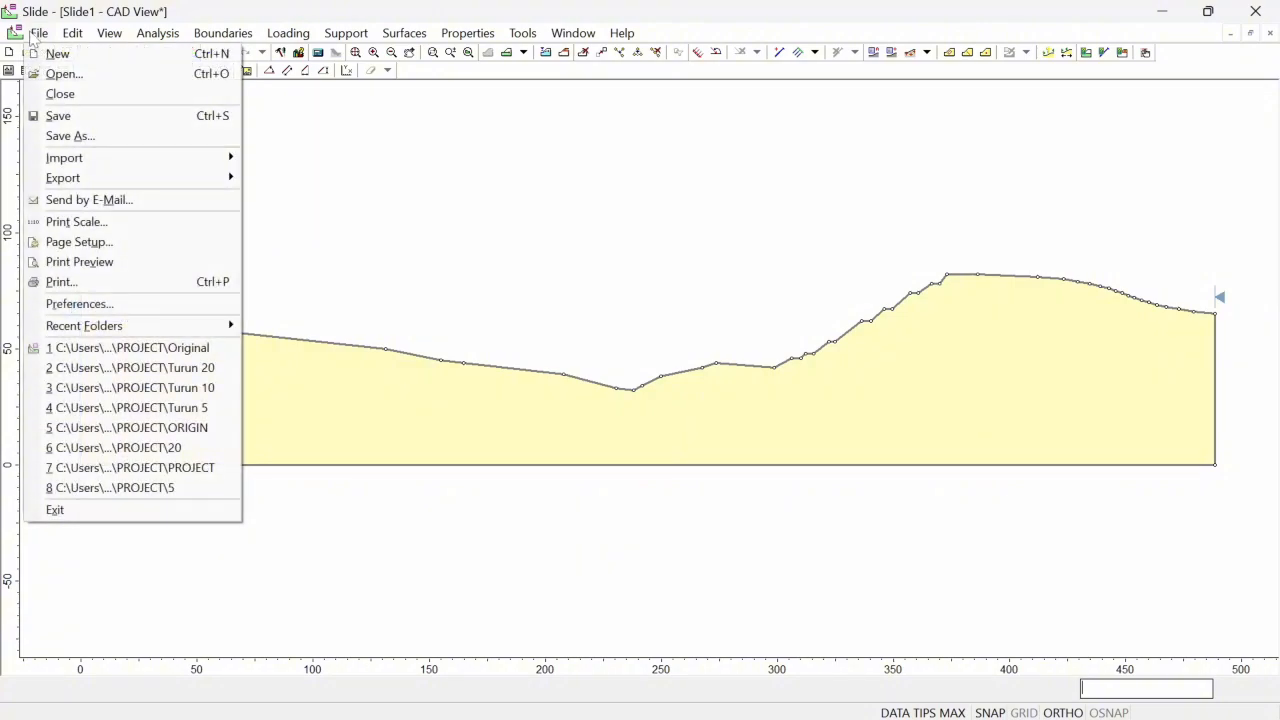
pyautogui.moveTo(124, 162)
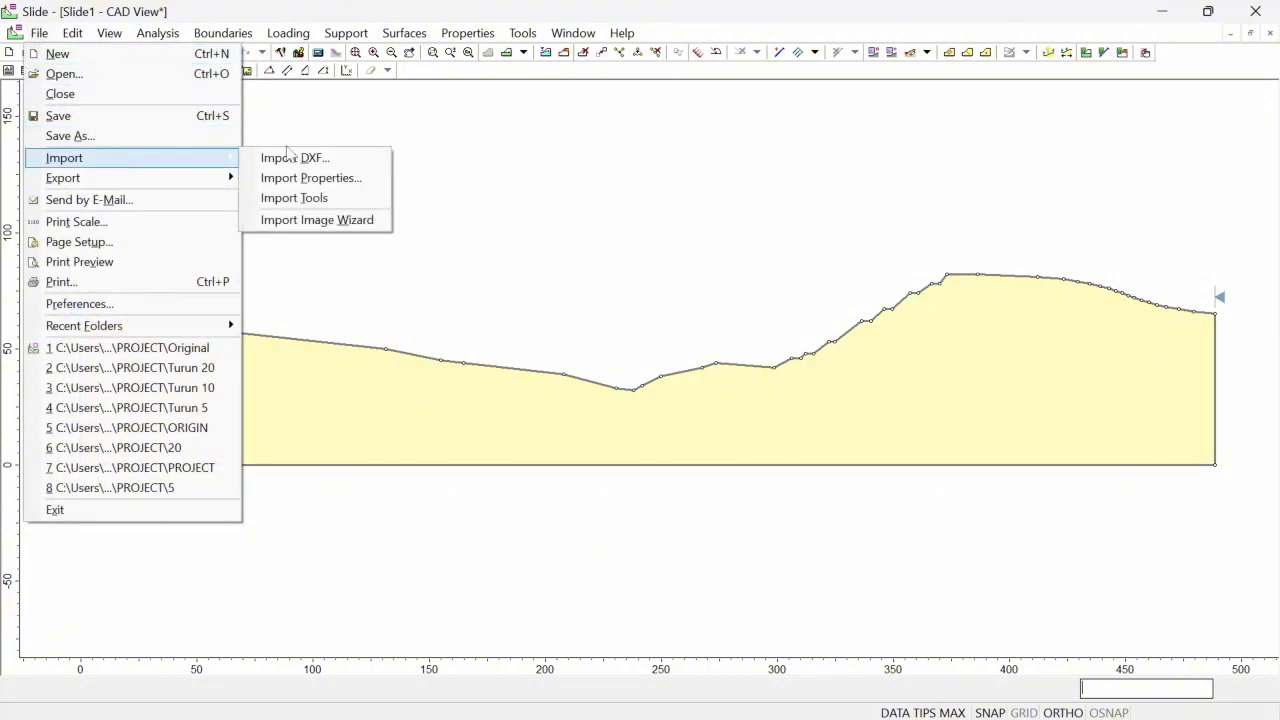
pyautogui.click(297, 160)
pyautogui.click(561, 273)
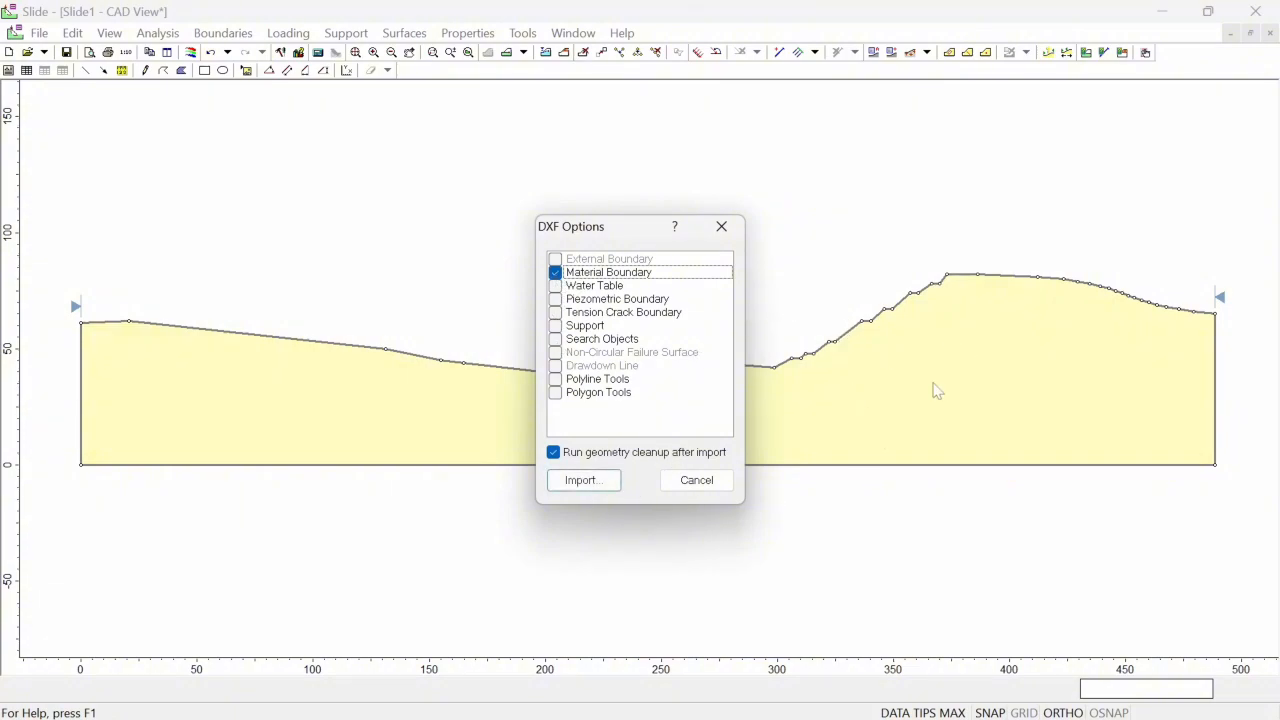
pyautogui.click(584, 481)
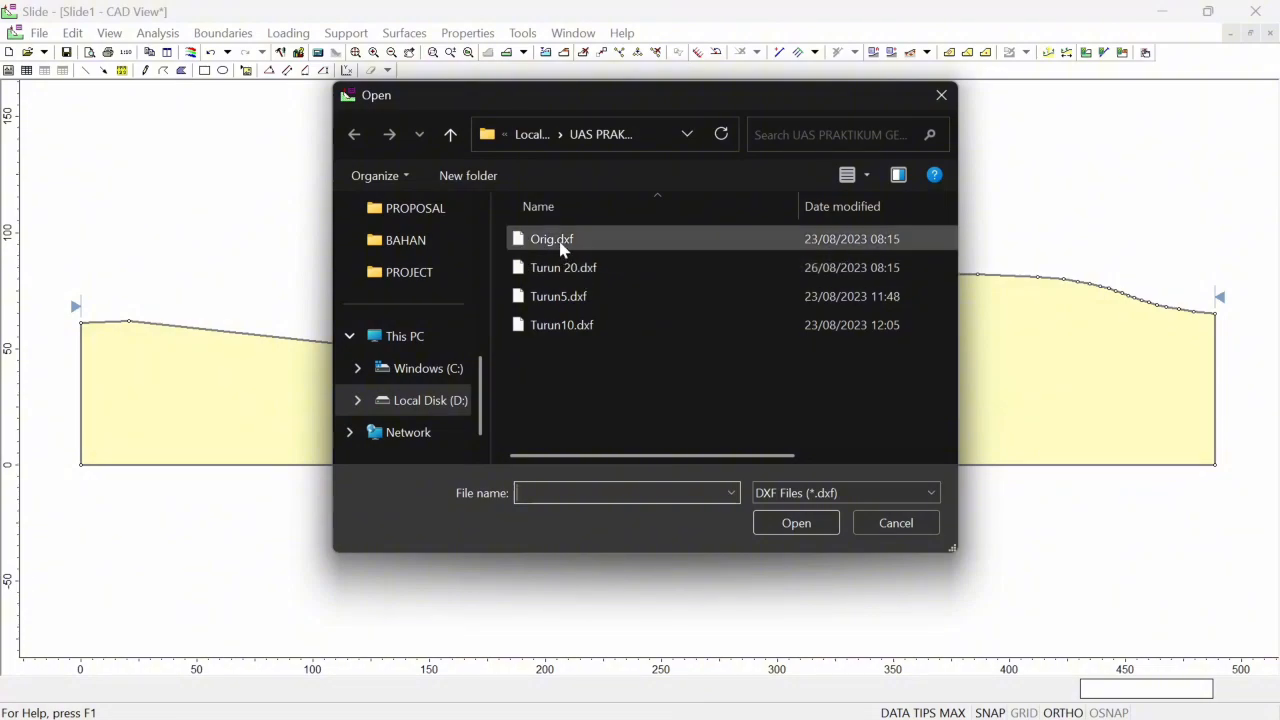
pyautogui.click(560, 242)
pyautogui.click(796, 524)
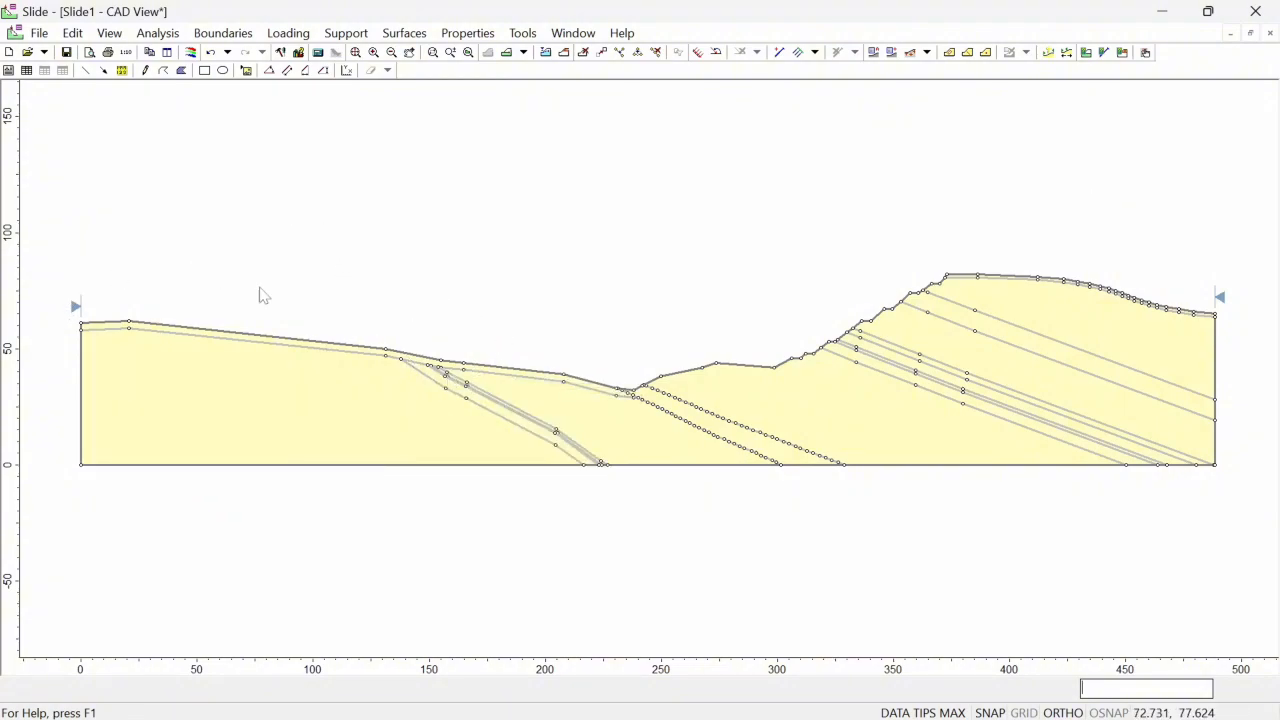
pyautogui.click(37, 33)
pyautogui.moveTo(60, 157)
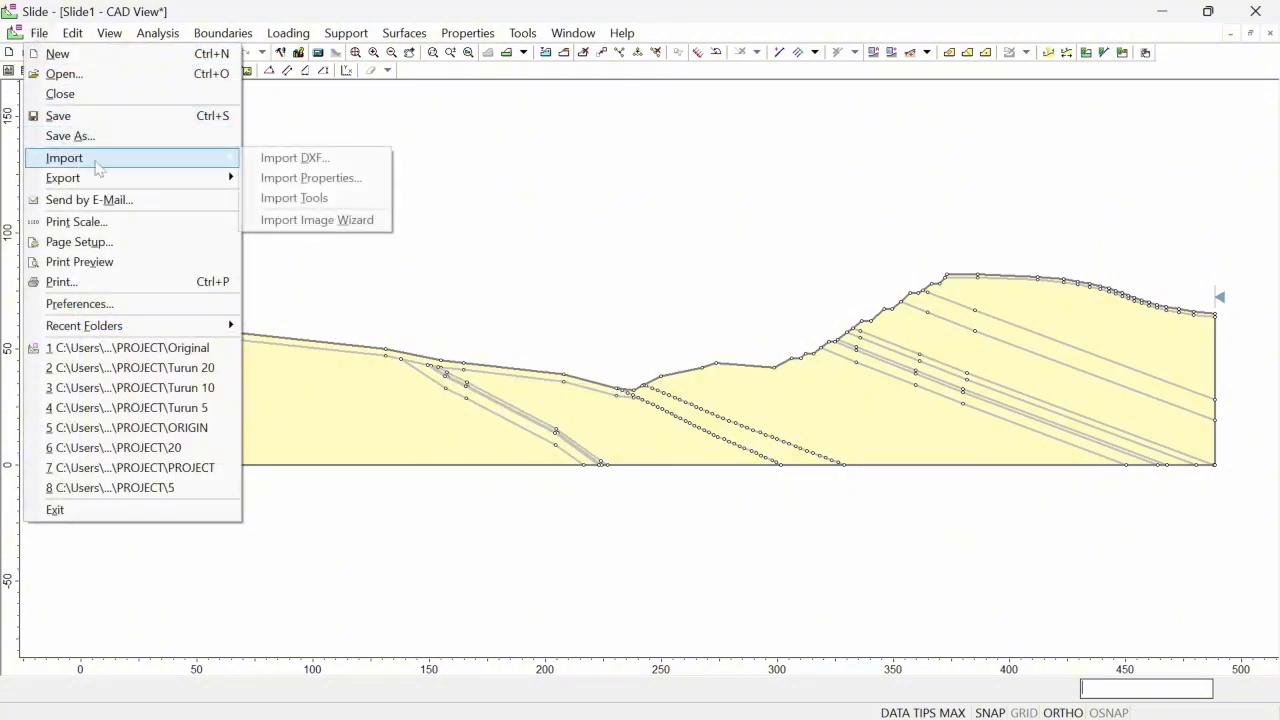
pyautogui.click(302, 158)
pyautogui.click(558, 273)
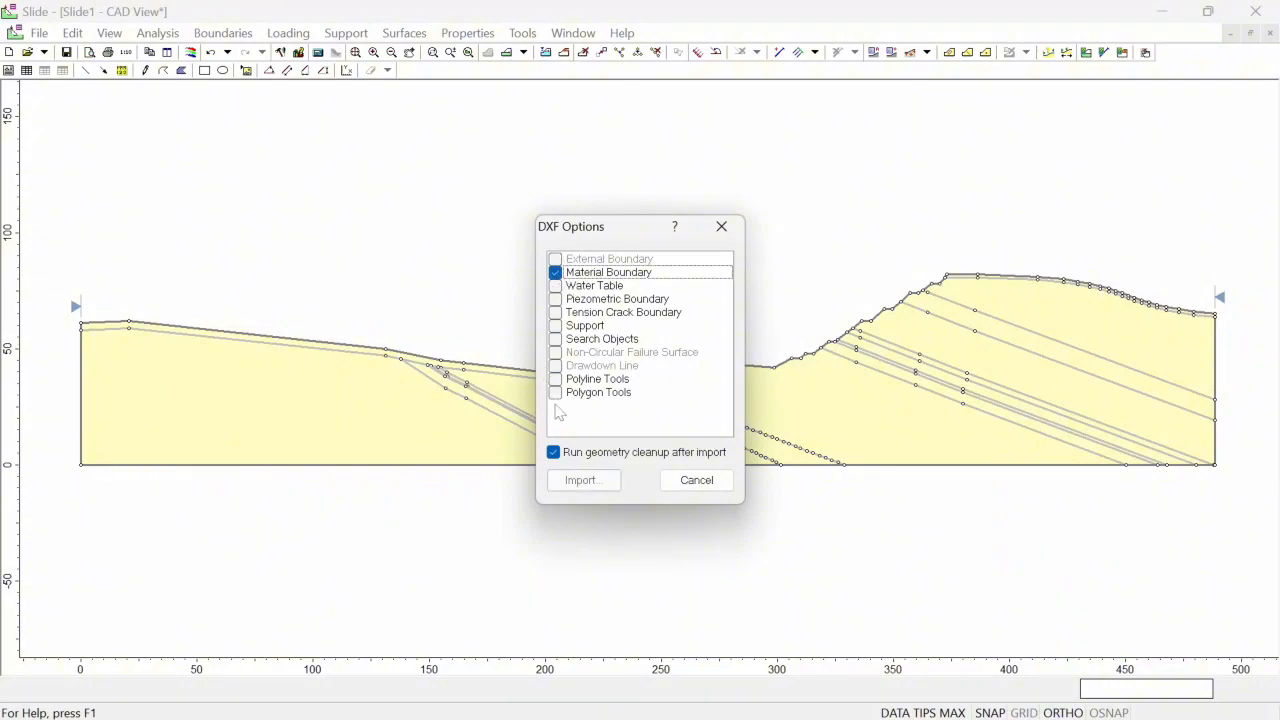
pyautogui.click(582, 480)
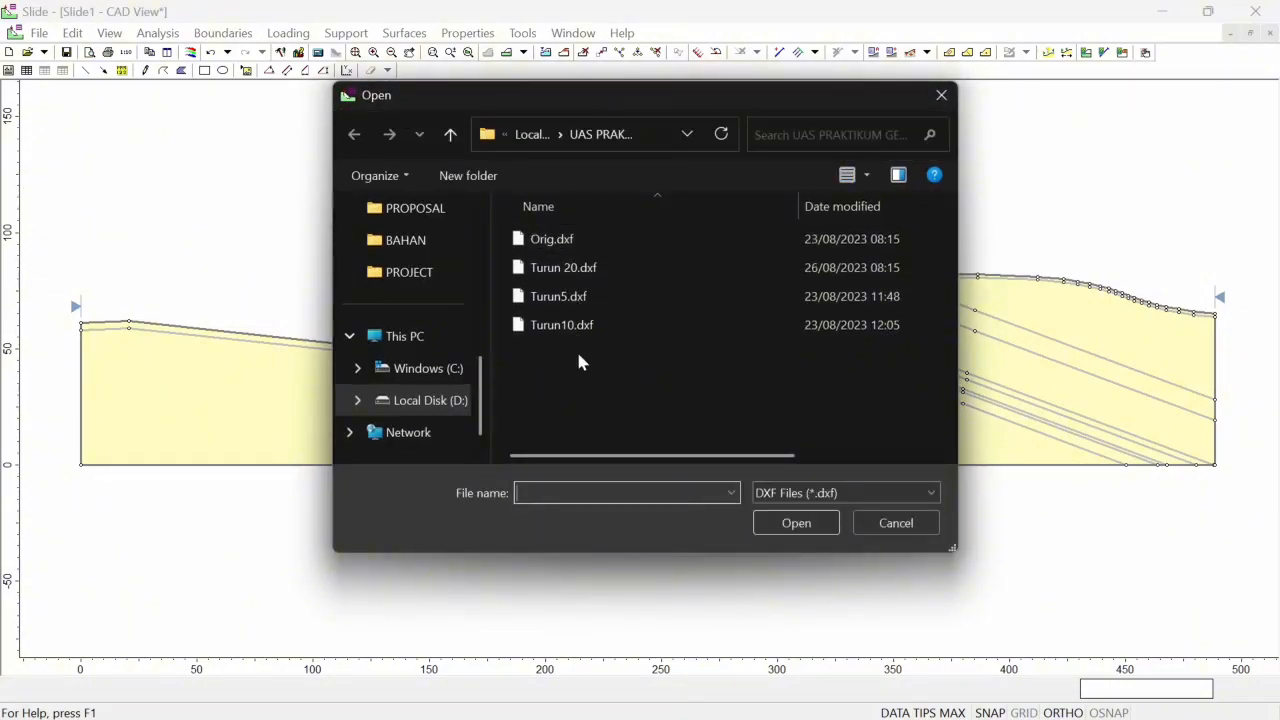
pyautogui.click(941, 96)
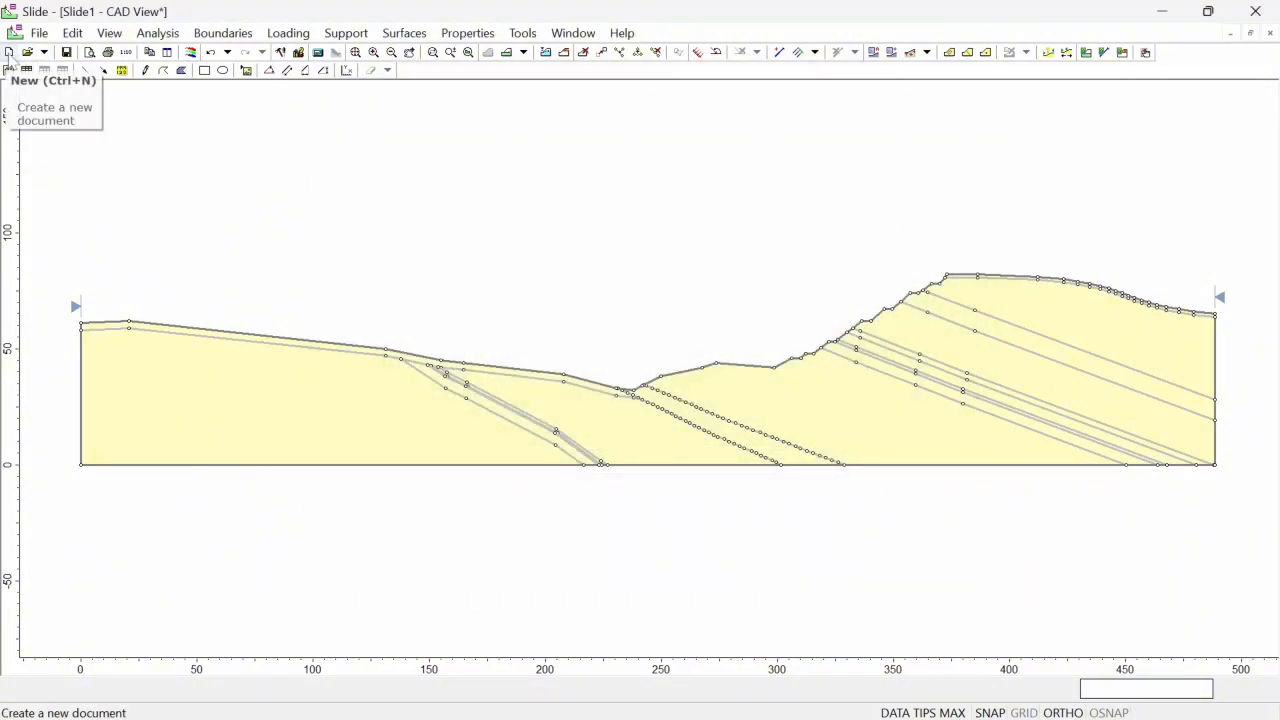
# - Create a new document and import the external boundary from Turun5.dxf into it
pyautogui.click(8, 52)
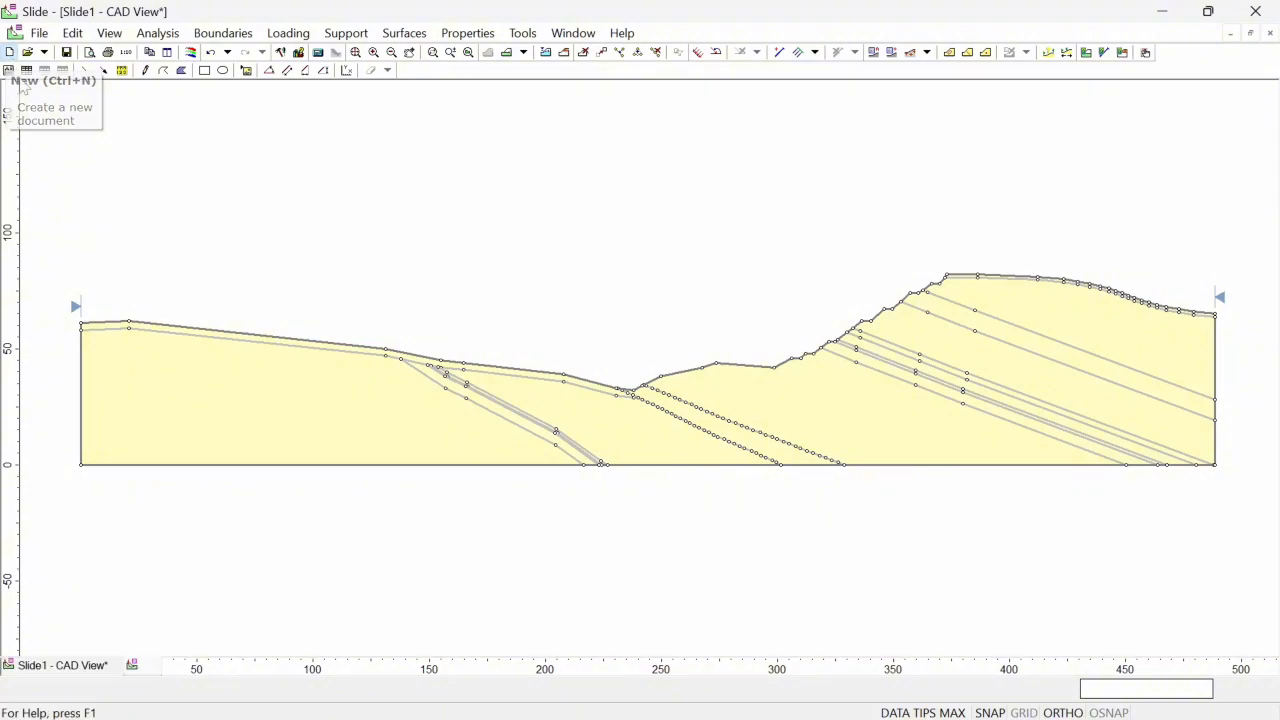
pyautogui.click(40, 34)
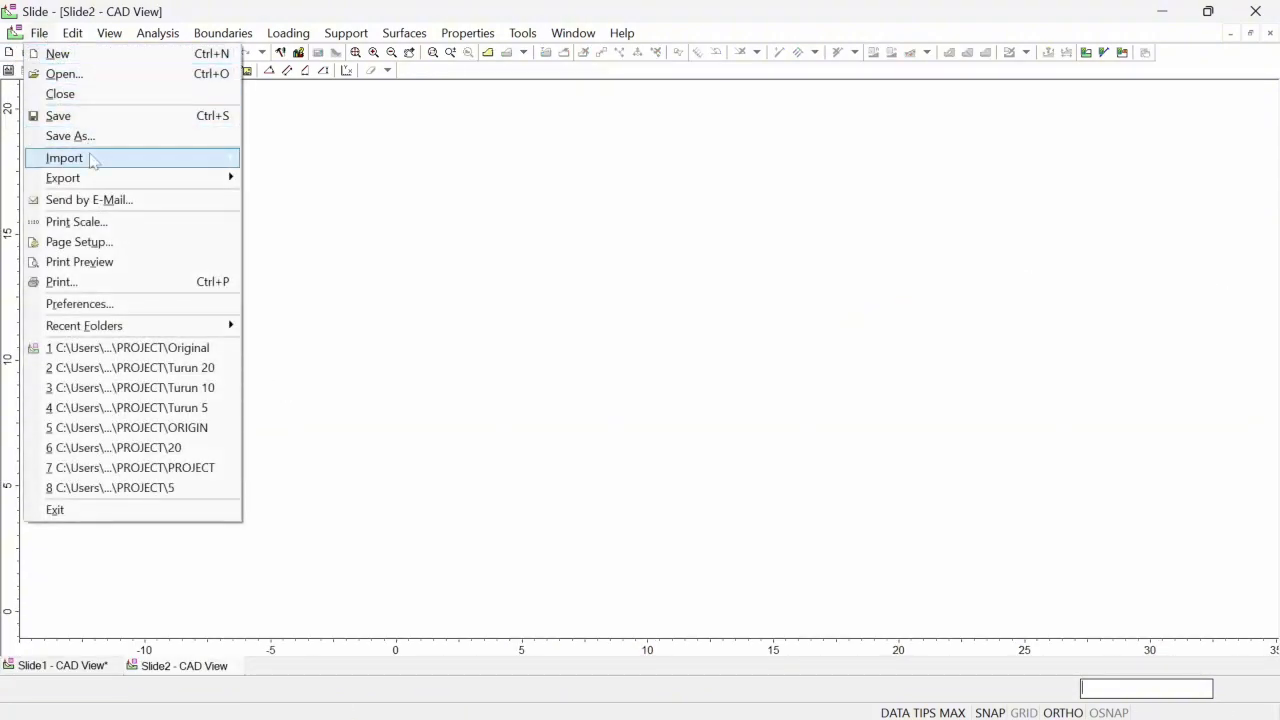
pyautogui.moveTo(160, 160)
pyautogui.click(300, 157)
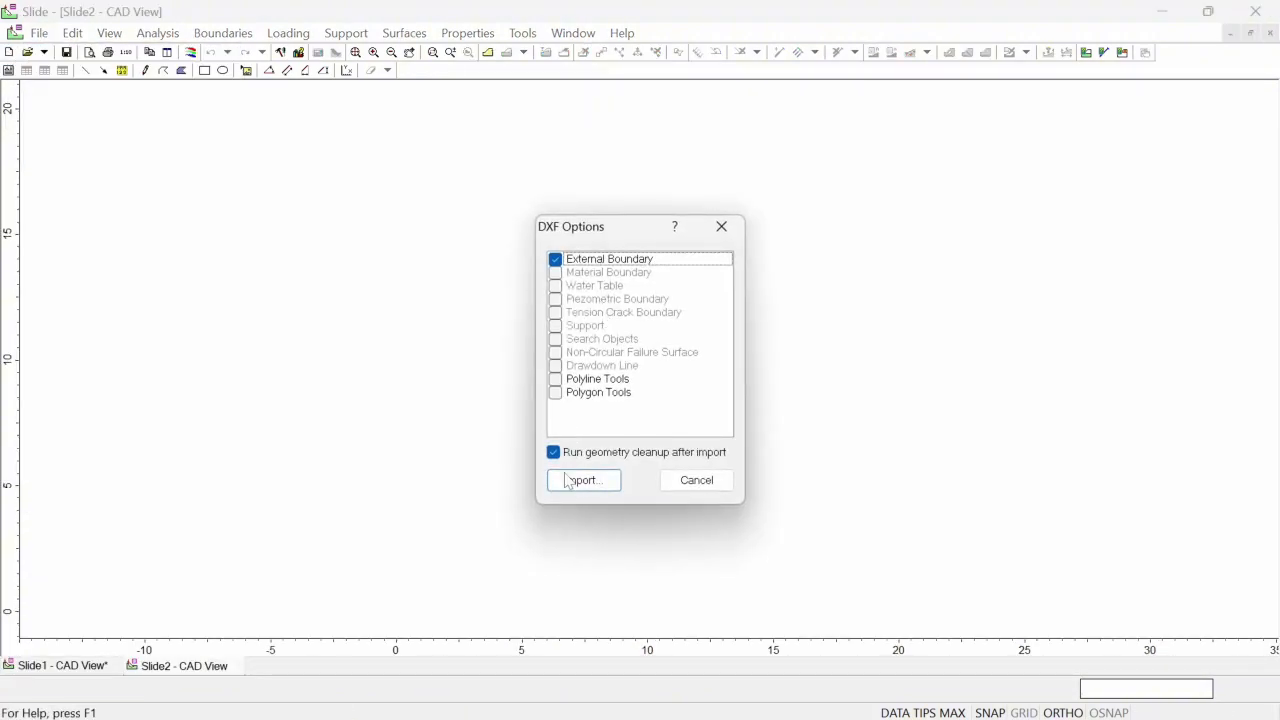
pyautogui.click(584, 480)
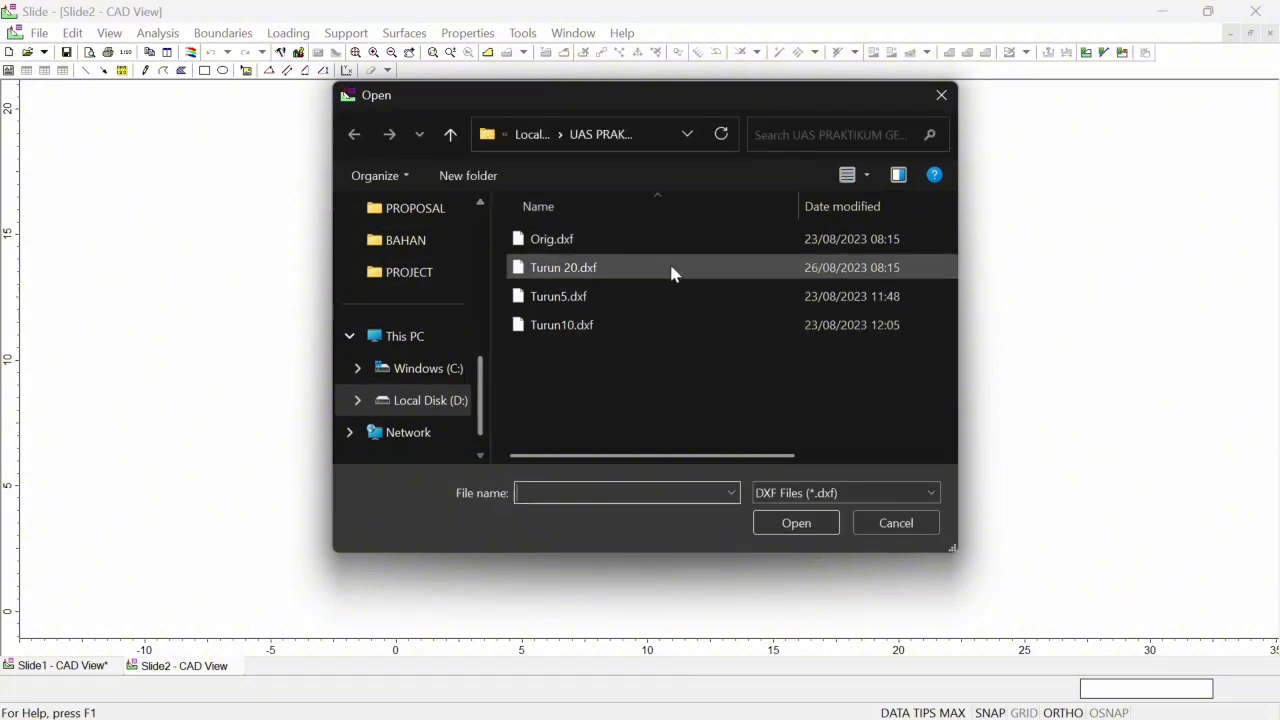
pyautogui.click(574, 296)
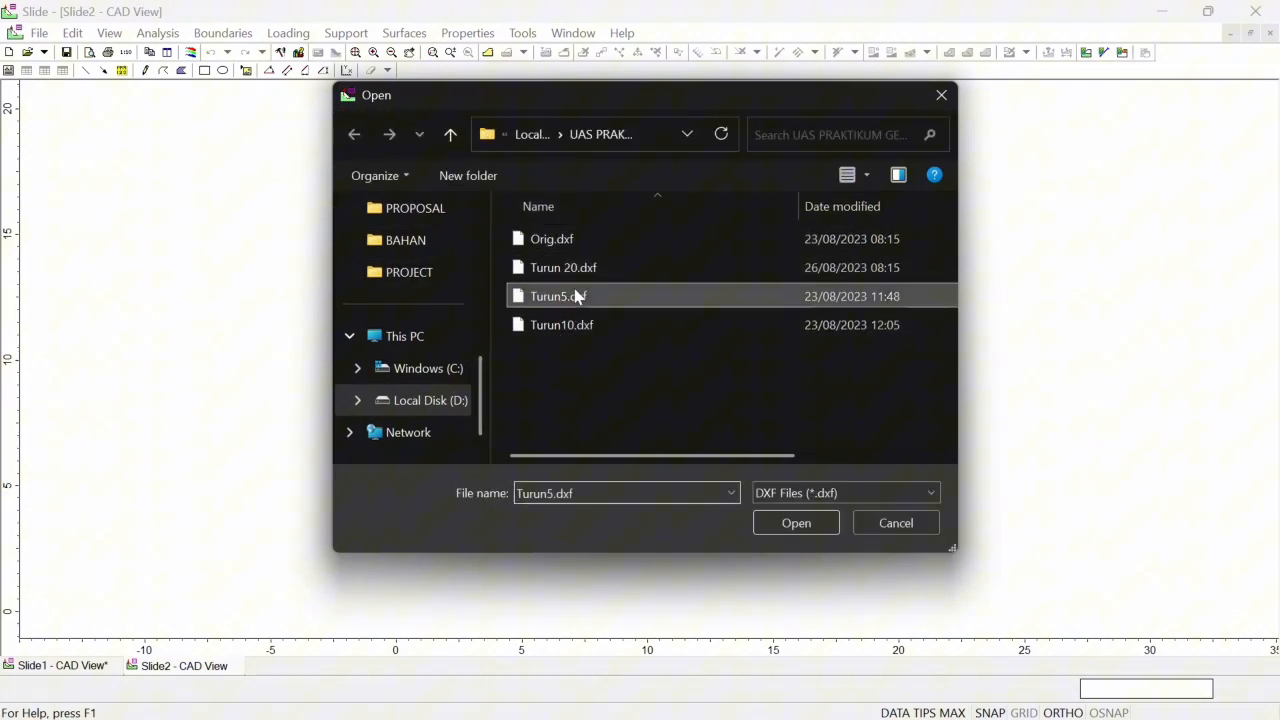
pyautogui.click(772, 521)
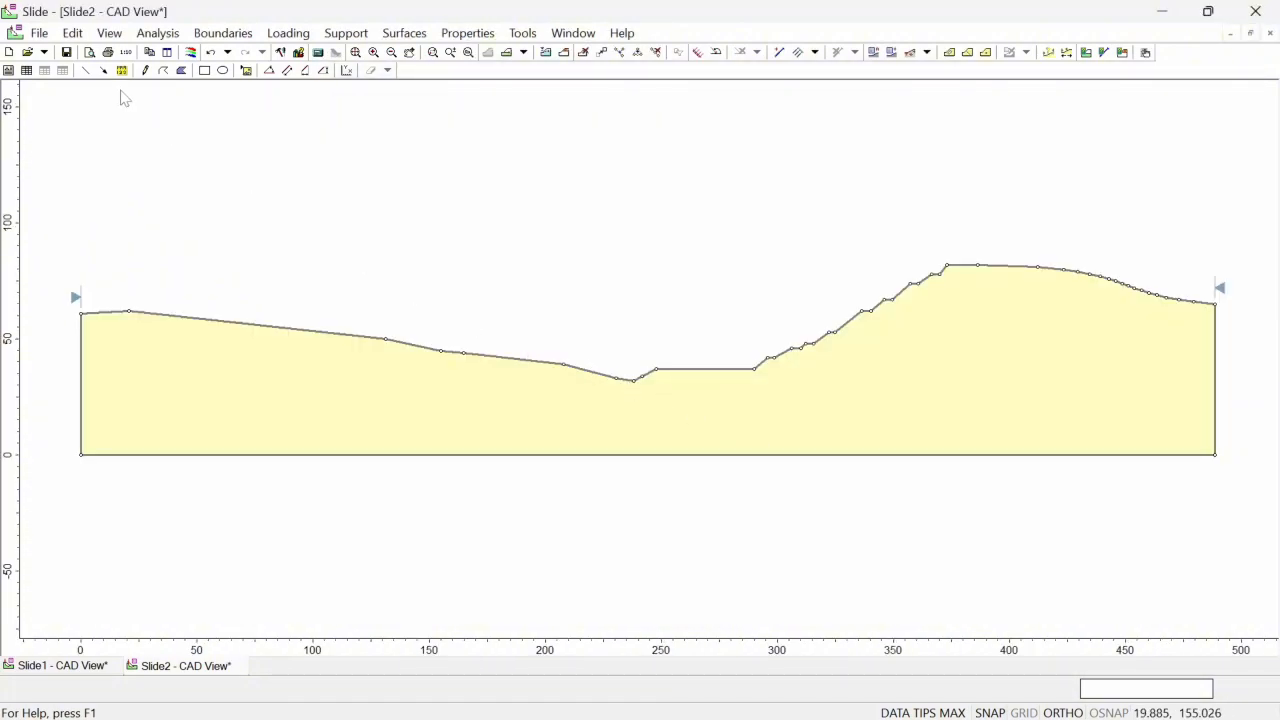
# - Import the material boundaries from Turun5.dxf into the second document's slope model
pyautogui.click(40, 33)
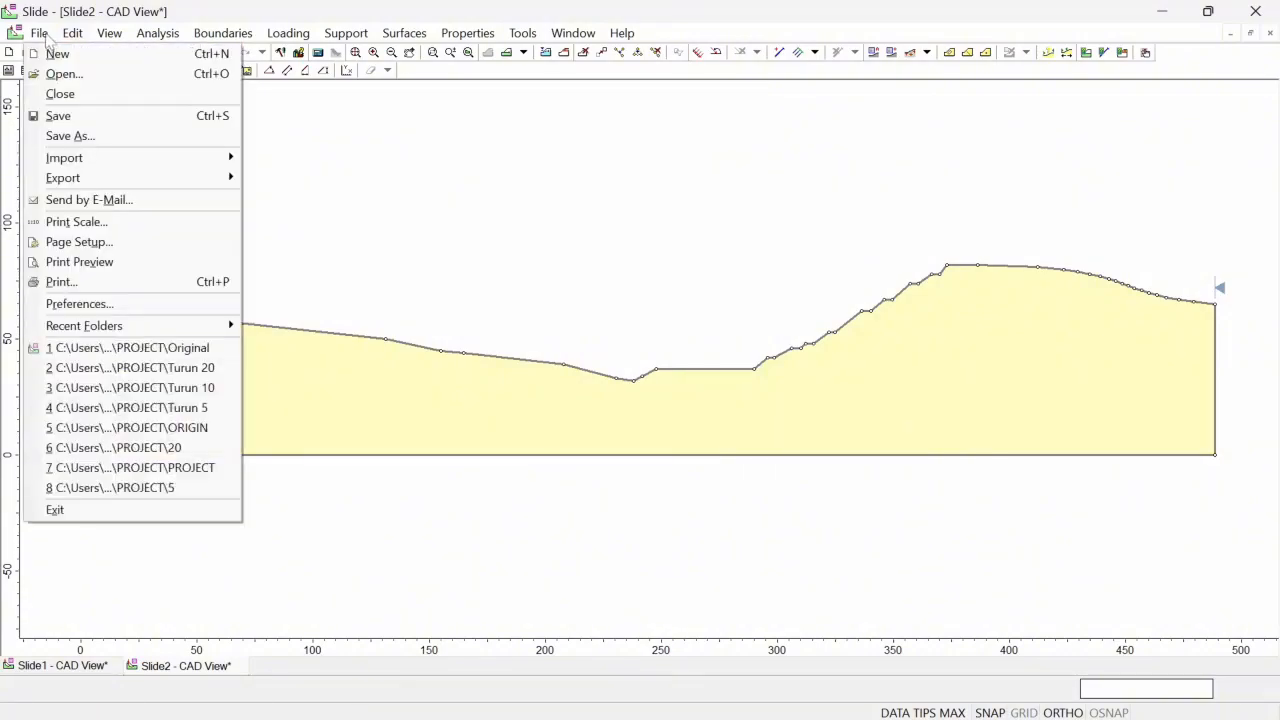
pyautogui.moveTo(150, 157)
pyautogui.click(295, 157)
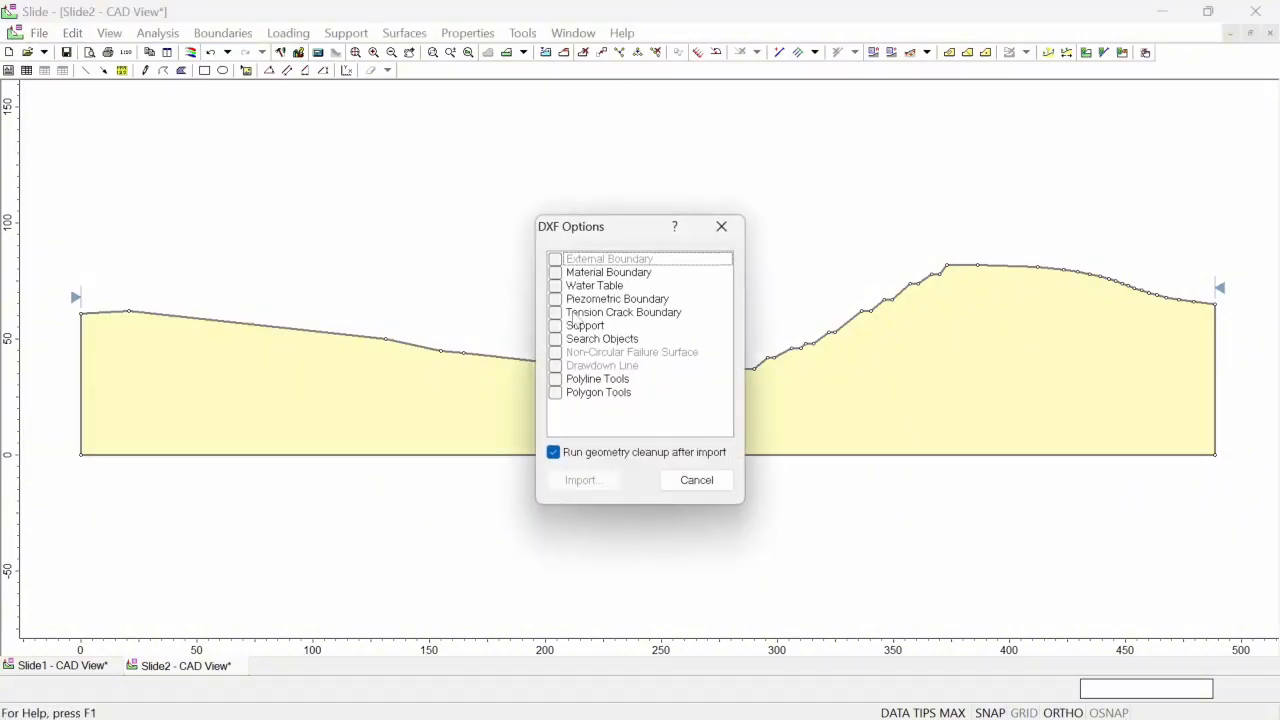
pyautogui.click(555, 272)
pyautogui.click(580, 480)
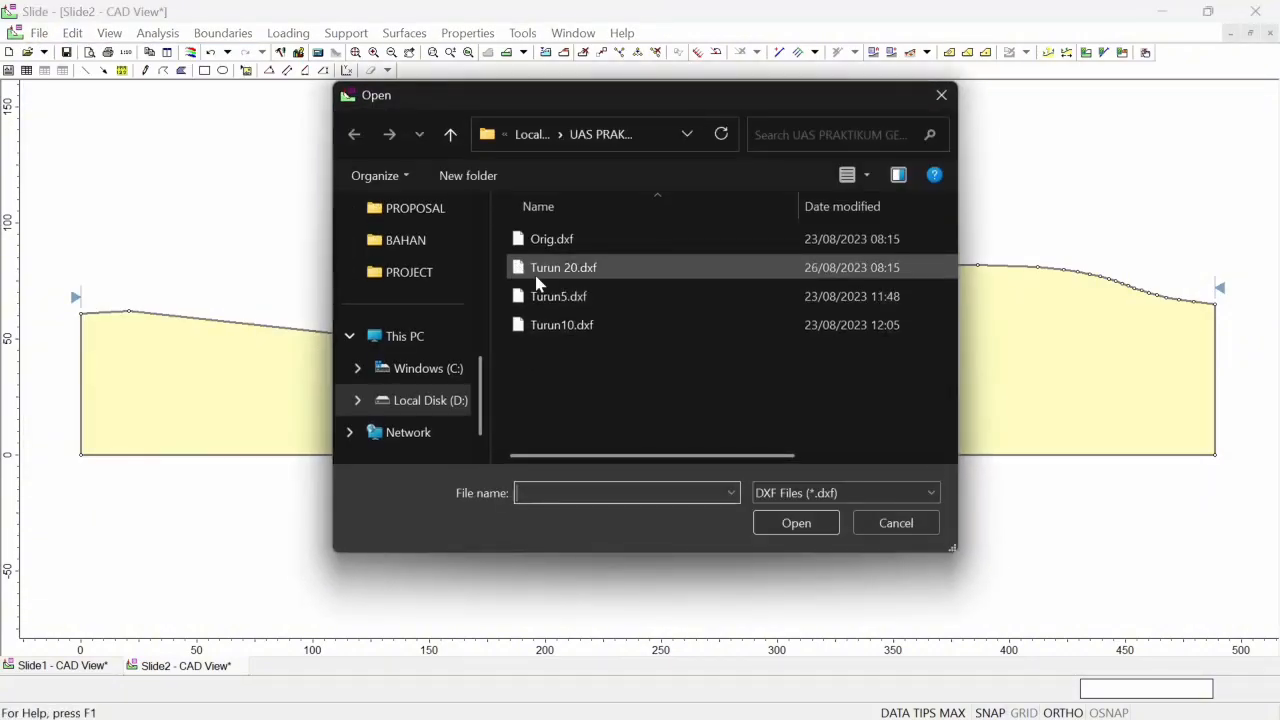
pyautogui.click(560, 297)
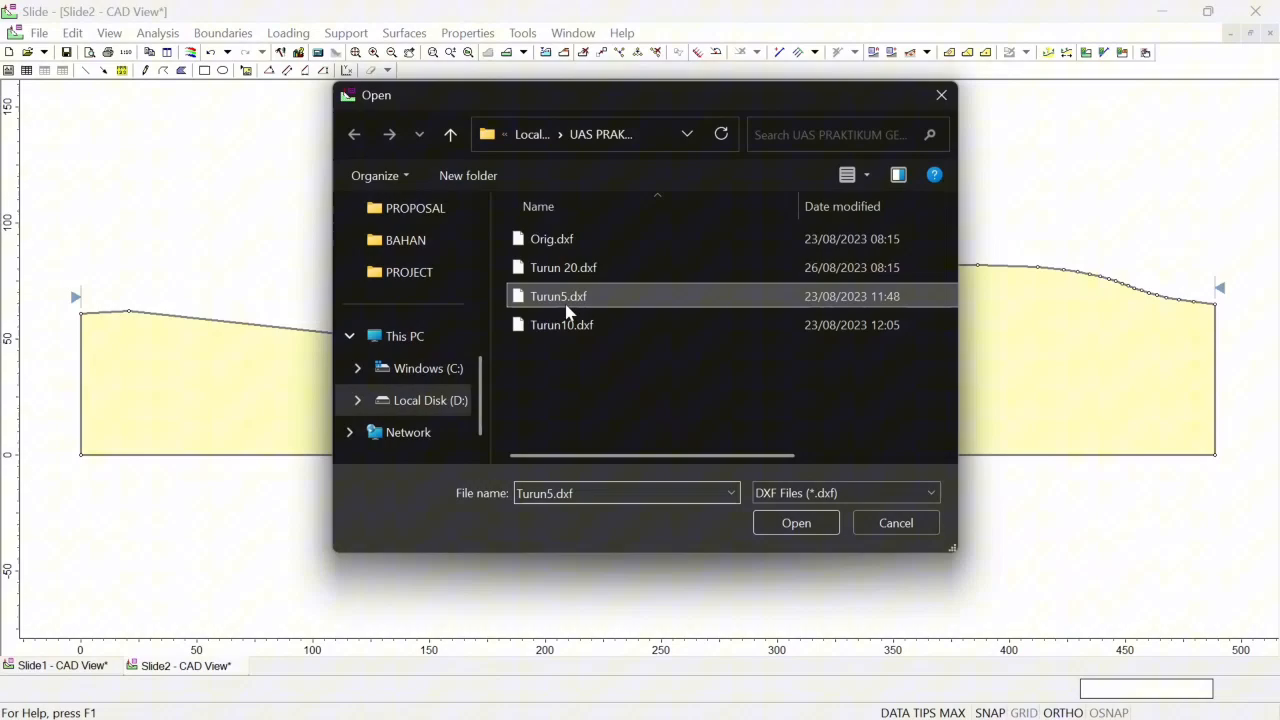
pyautogui.click(797, 524)
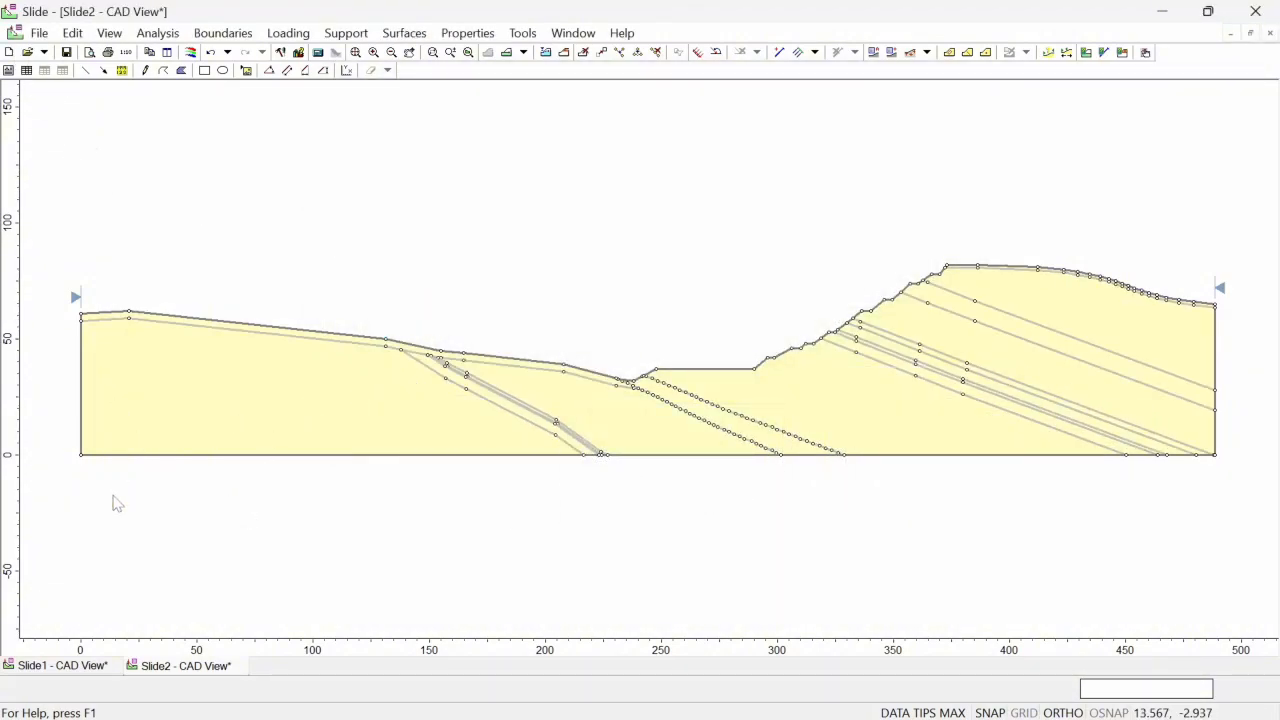
# - Return to the Slide1 document and save it as a compressed Slide file named Ori
pyautogui.click(58, 665)
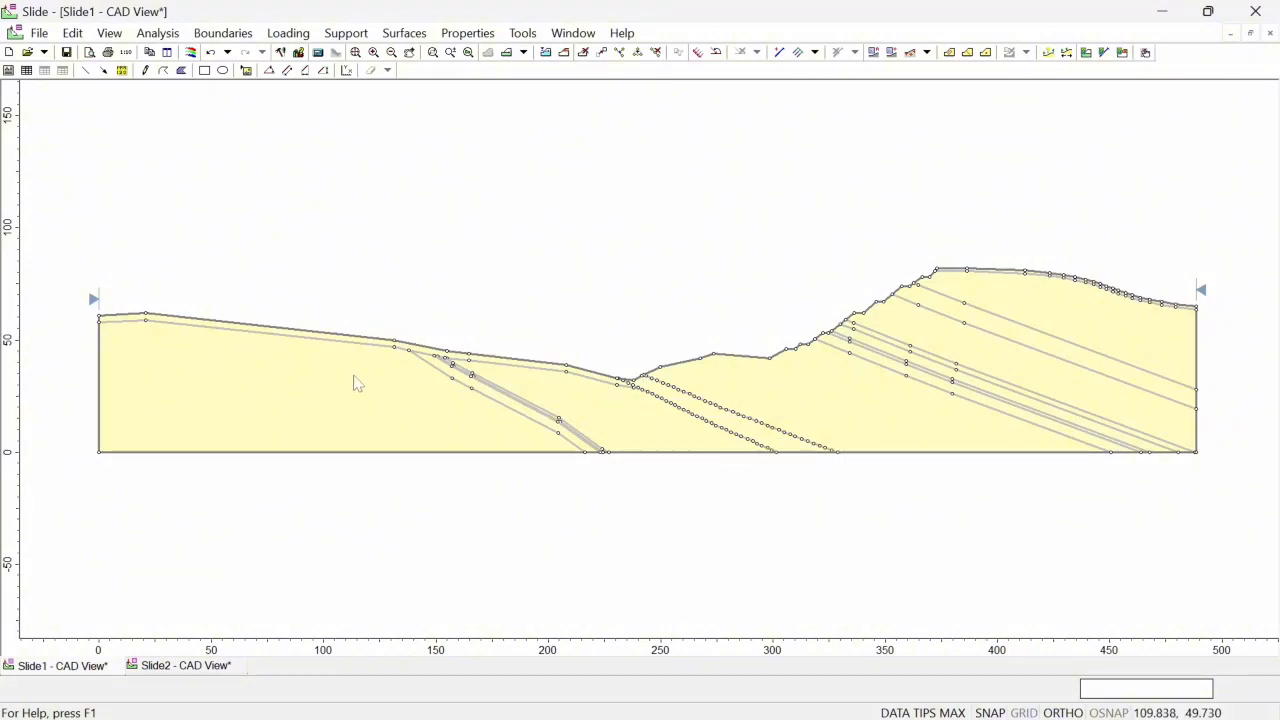
pyautogui.moveTo(583, 402); pyautogui.dragTo(557, 436)
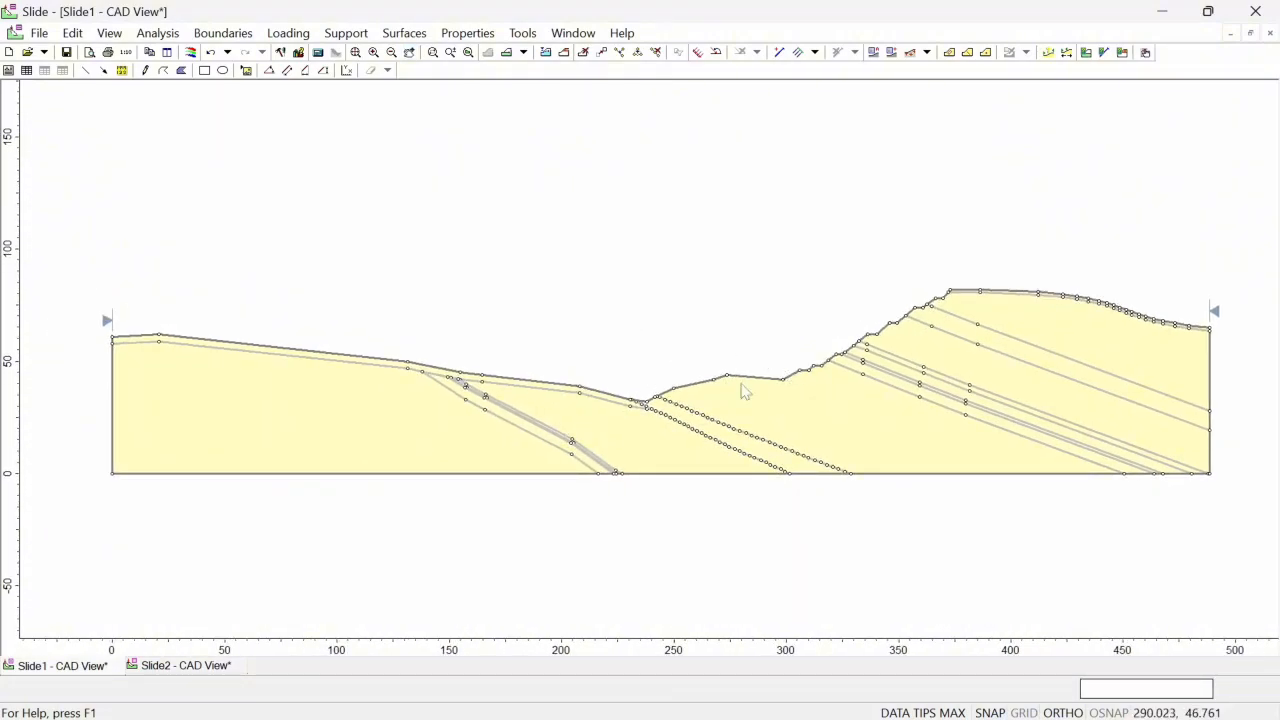
pyautogui.click(67, 52)
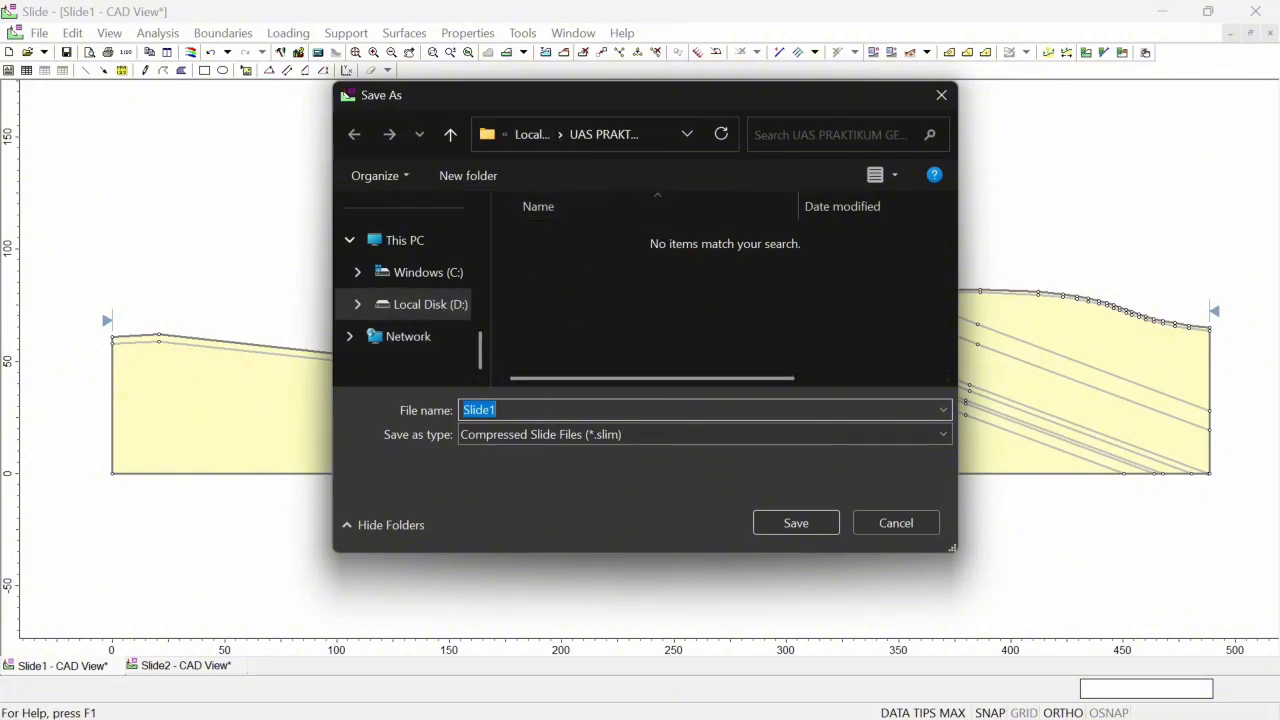
pyautogui.write('Ori')
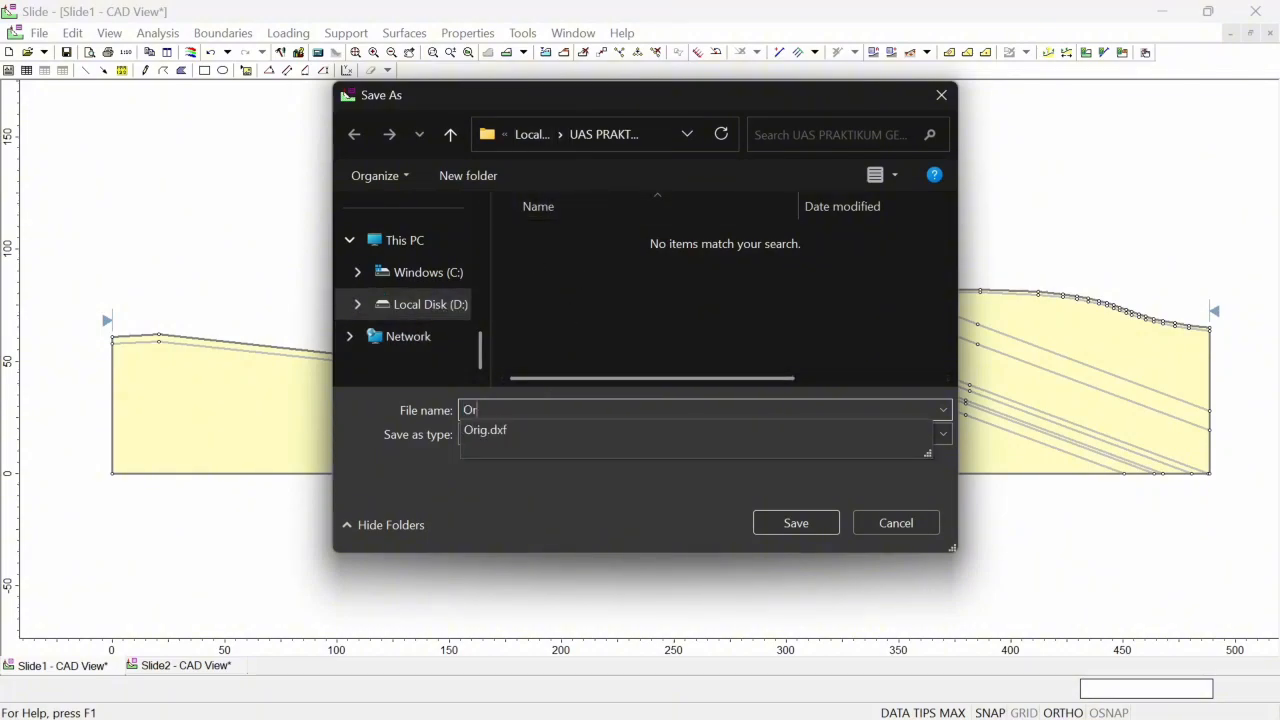
pyautogui.click(814, 529)
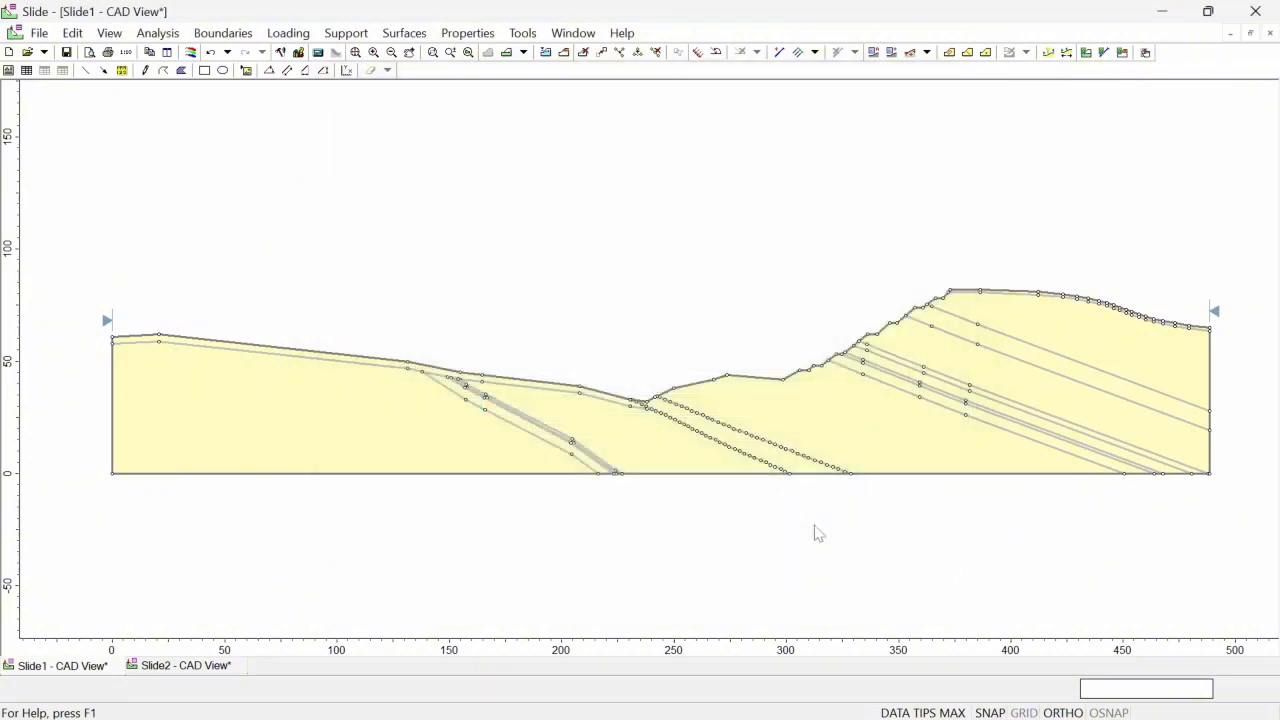
# - Switch to the Slide2 document
pyautogui.click(166, 667)
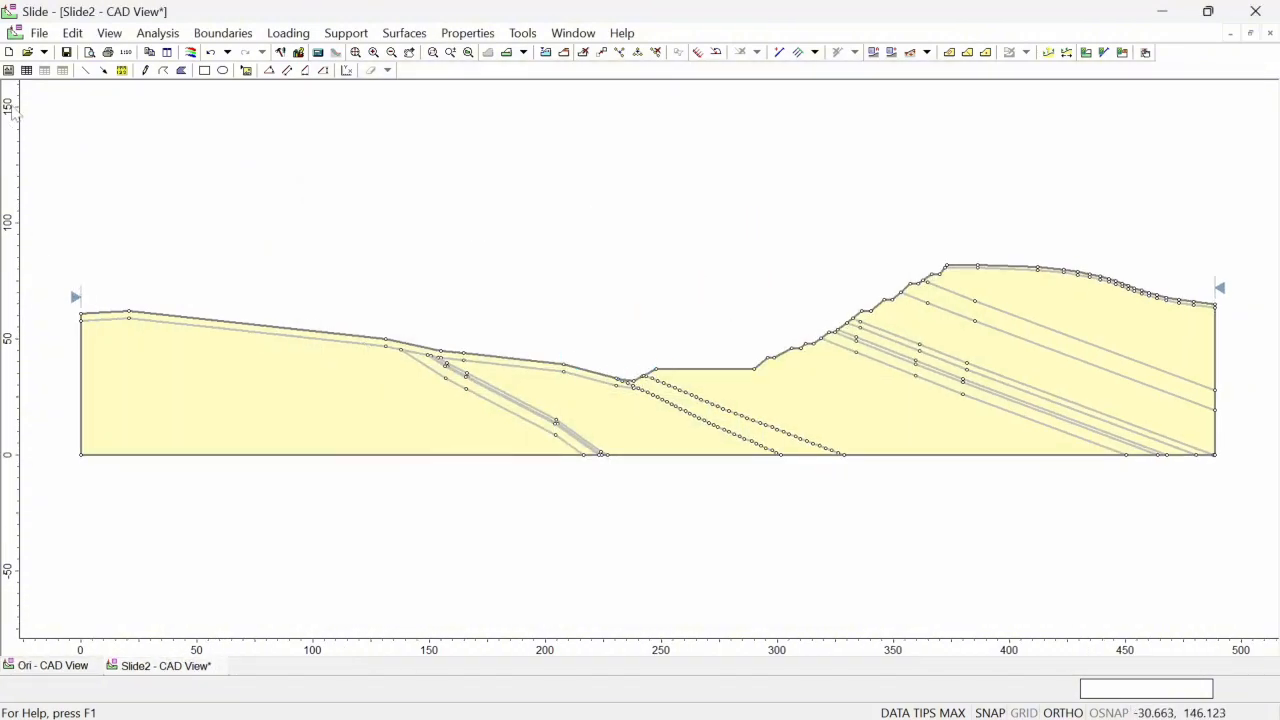
pyautogui.click(44, 34)
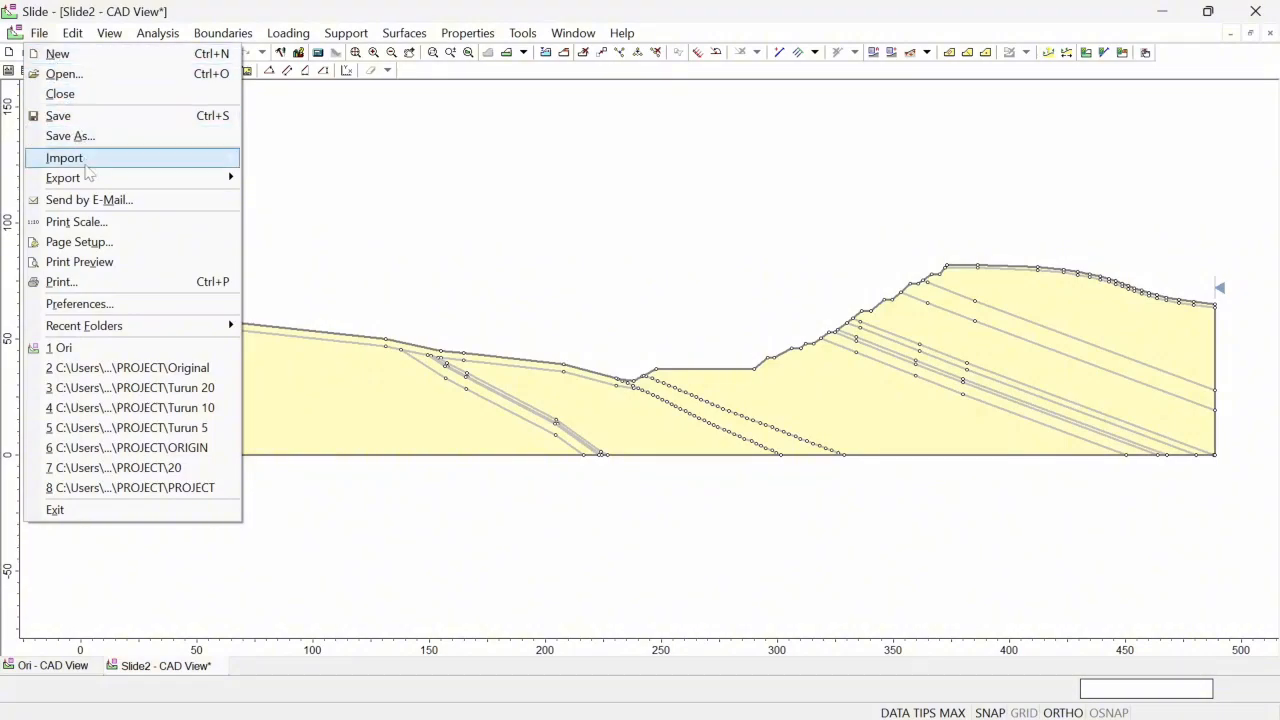
pyautogui.moveTo(185, 170)
pyautogui.click(295, 158)
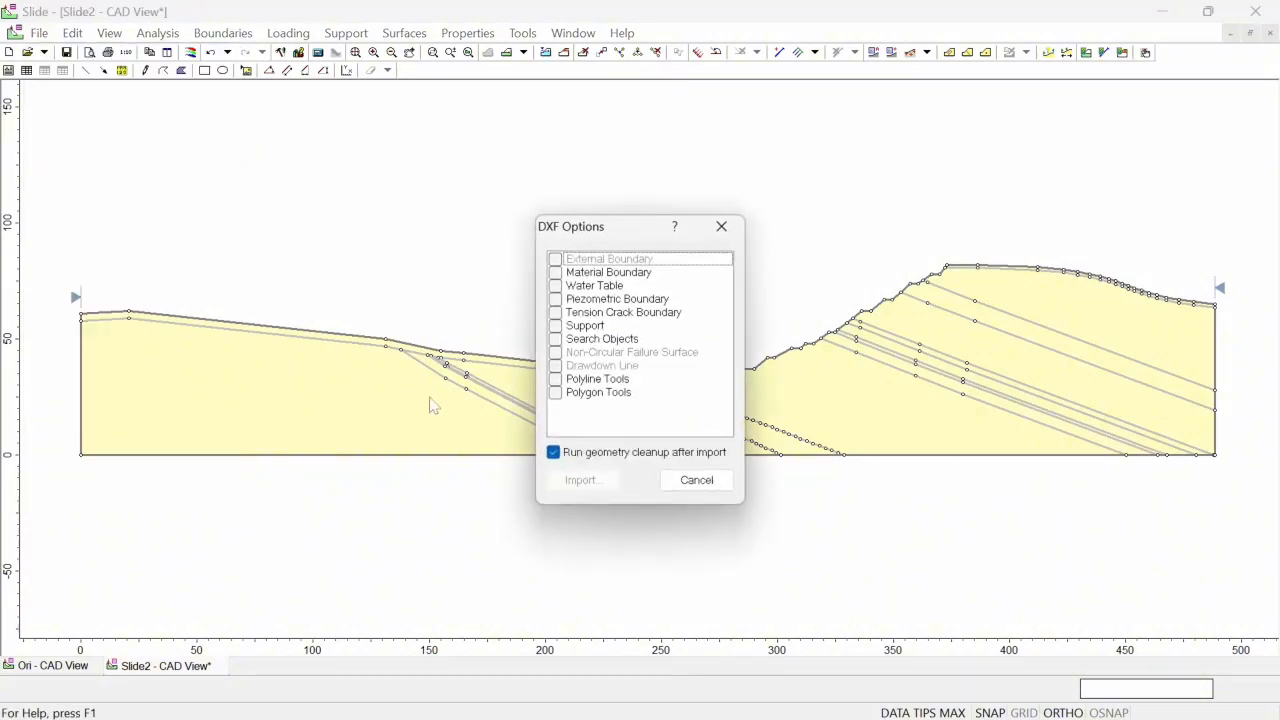
pyautogui.click(721, 226)
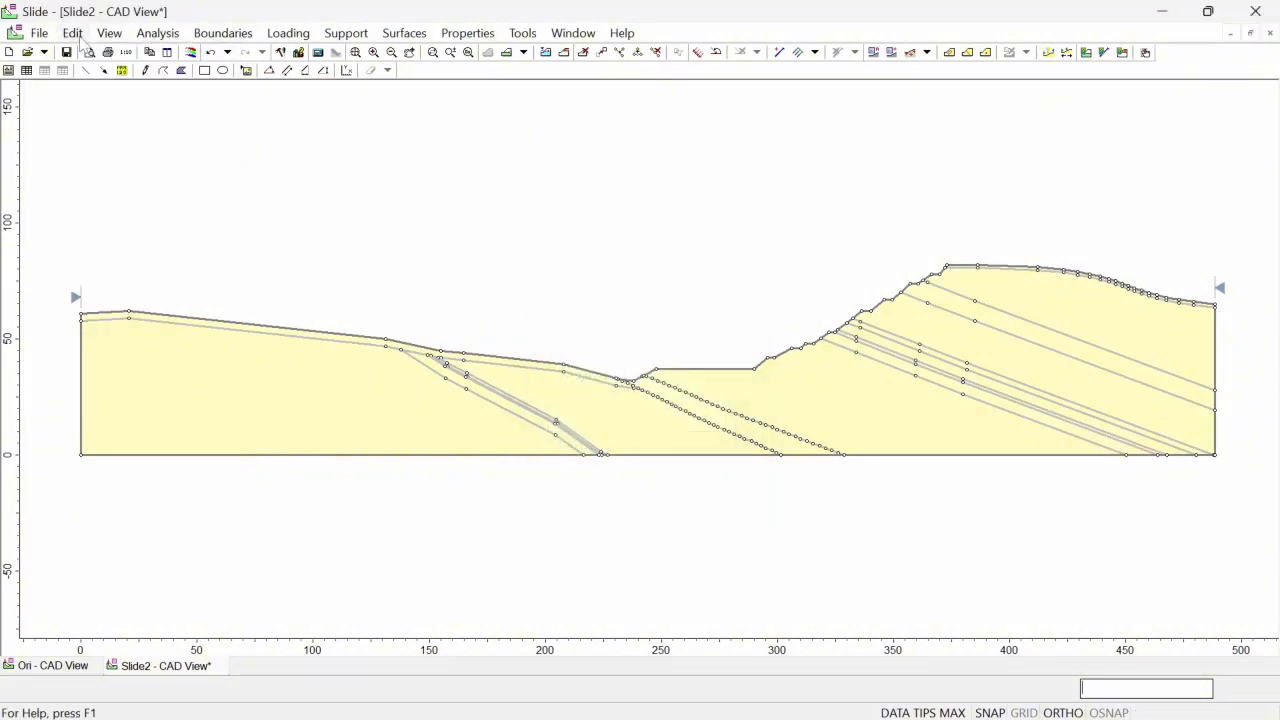
# - Save the Slide2 document as a compressed Slide file named 5
pyautogui.hotkey('ctrl', 's')
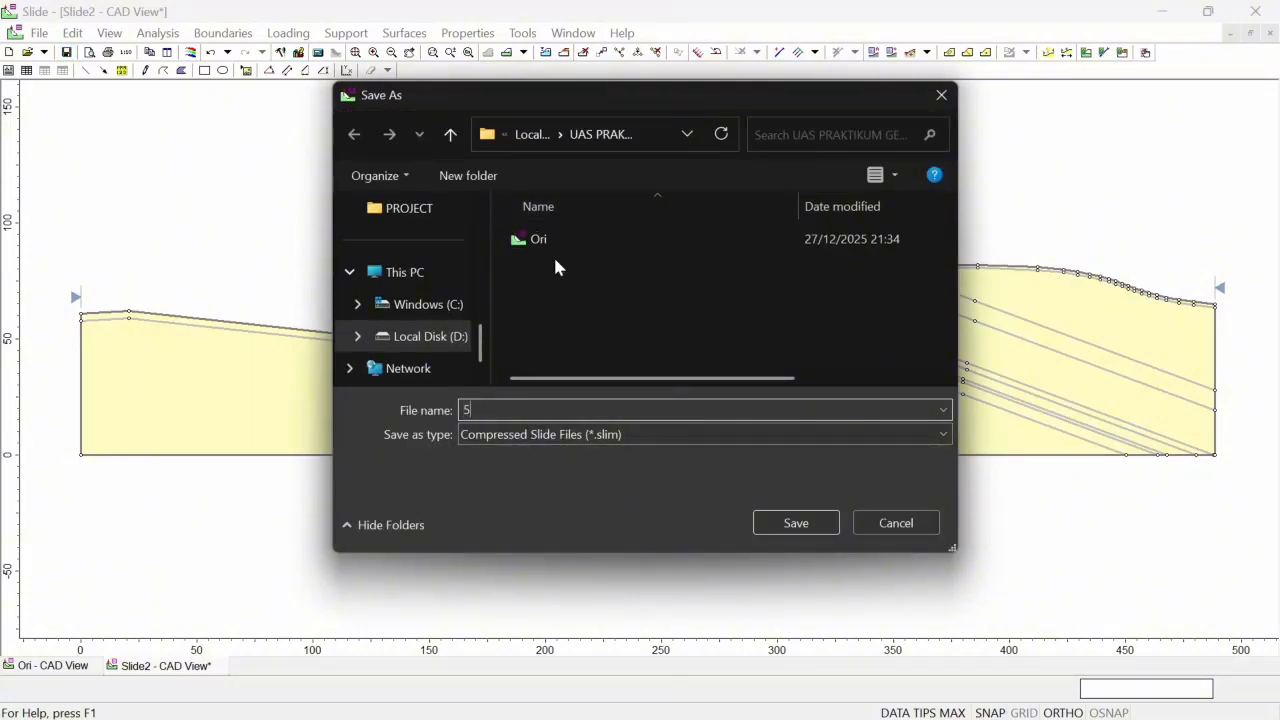
pyautogui.click(828, 524)
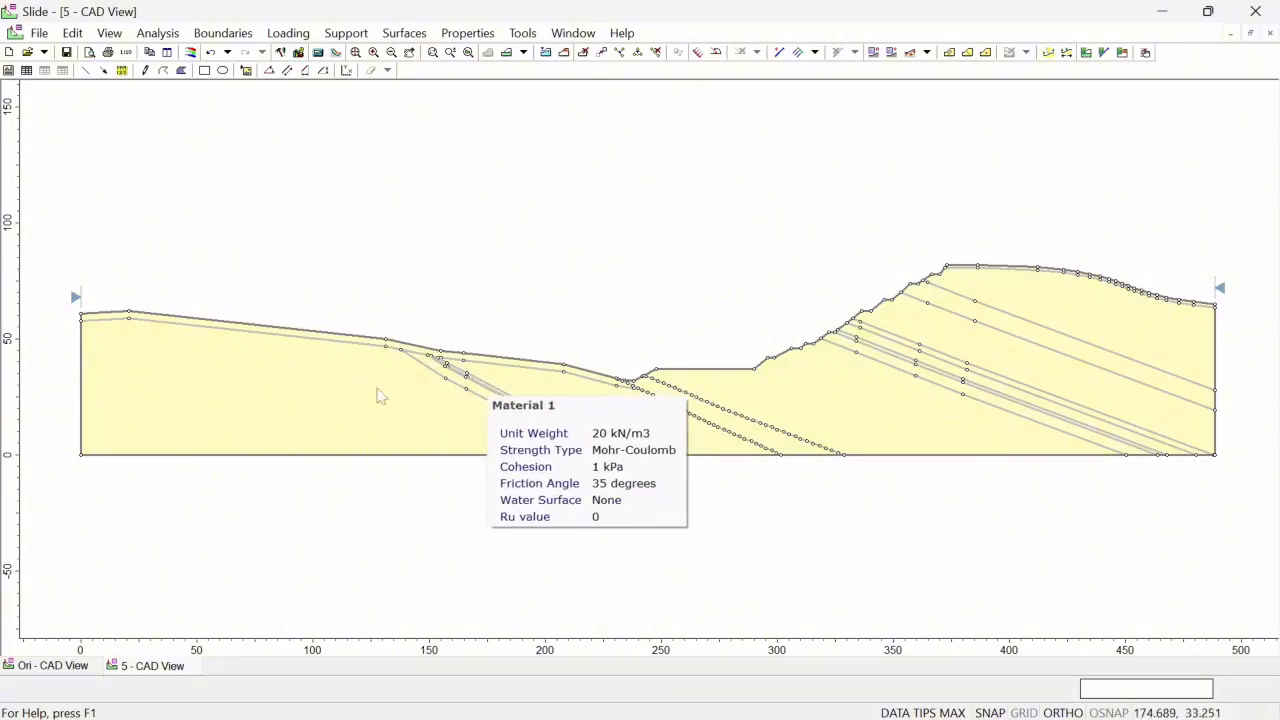
# - In the Ori model, define Material 1 as Top Soil with orange colour, unit weight 17 kN/m3, cohesion 50 kPa and phi 26 degrees
pyautogui.click(47, 666)
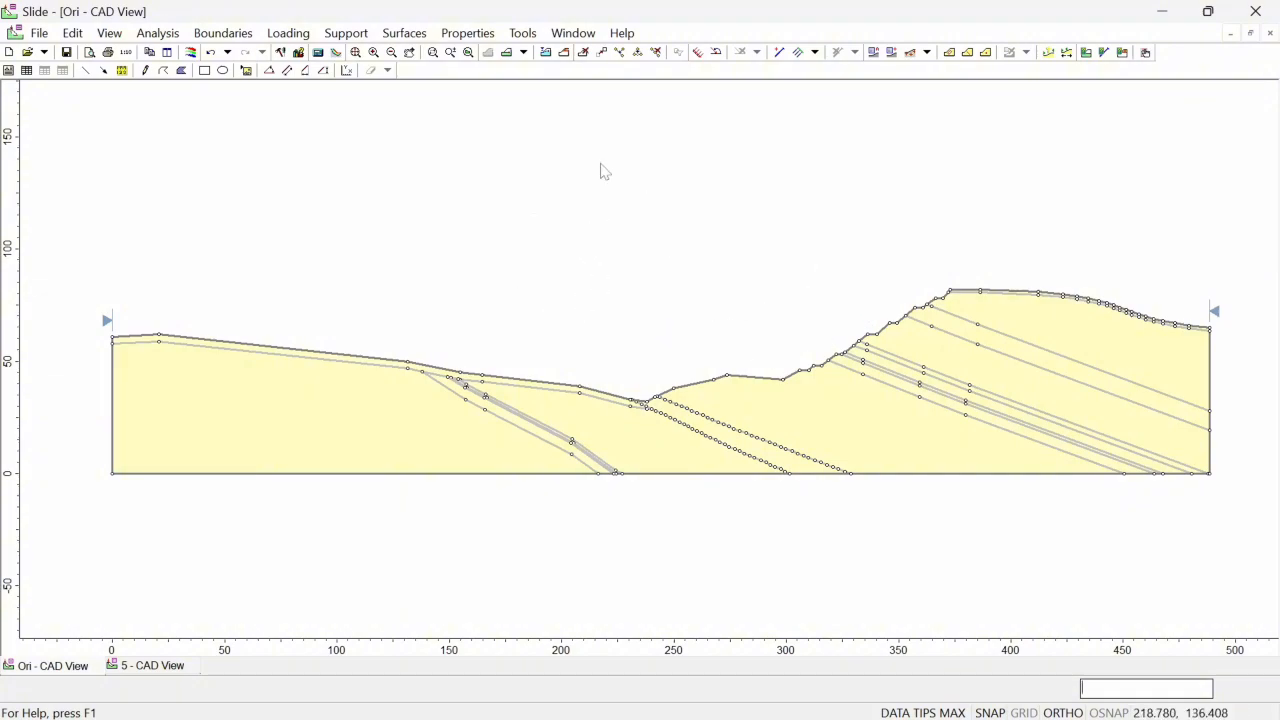
pyautogui.click(440, 36)
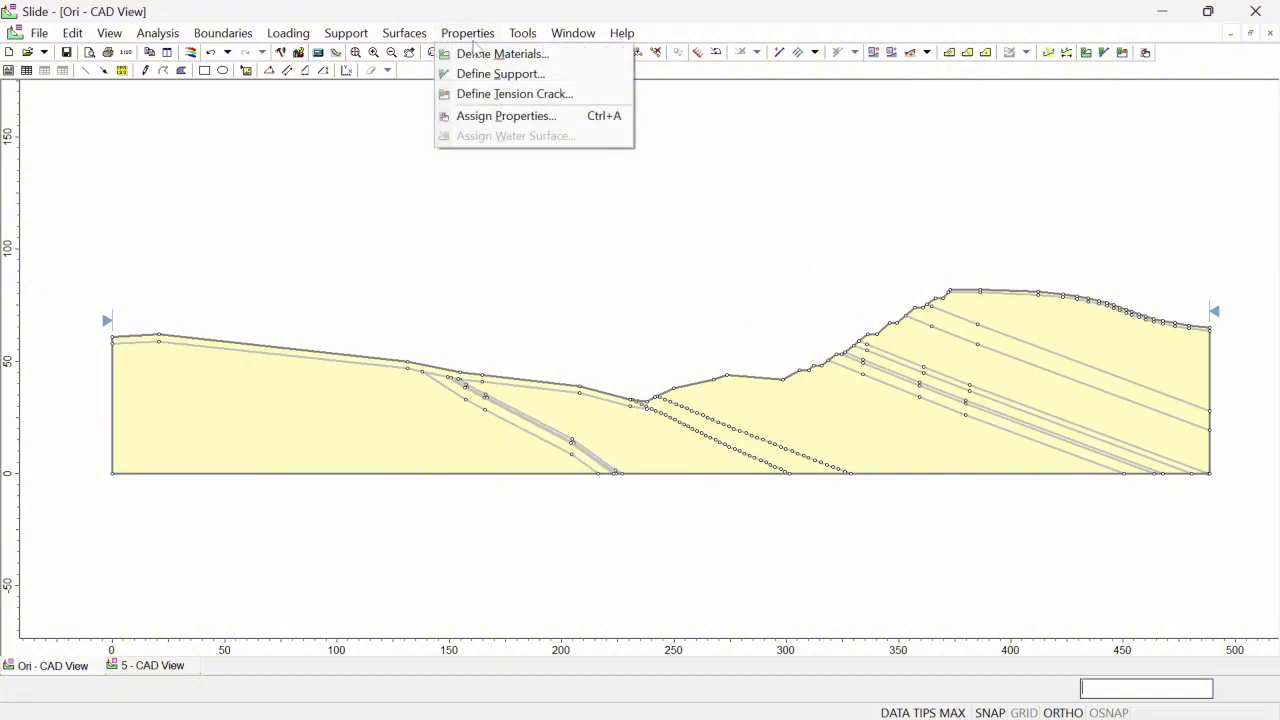
pyautogui.click(505, 74)
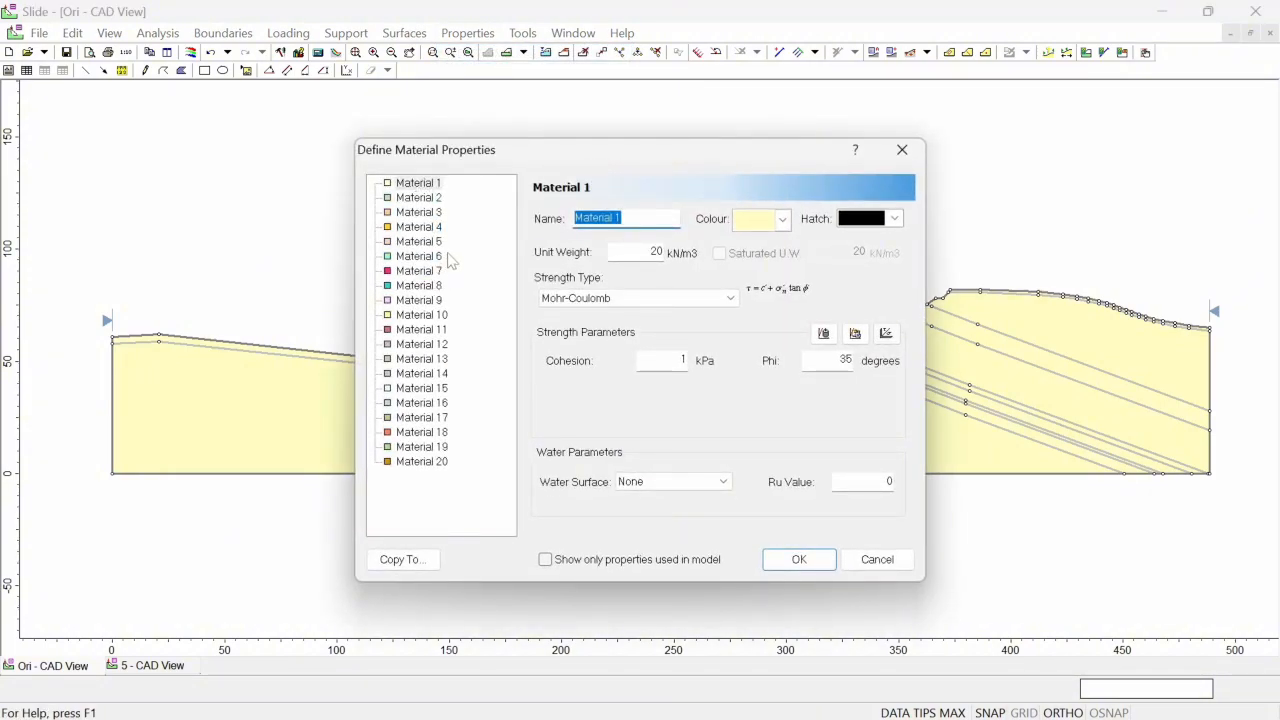
pyautogui.click(430, 186)
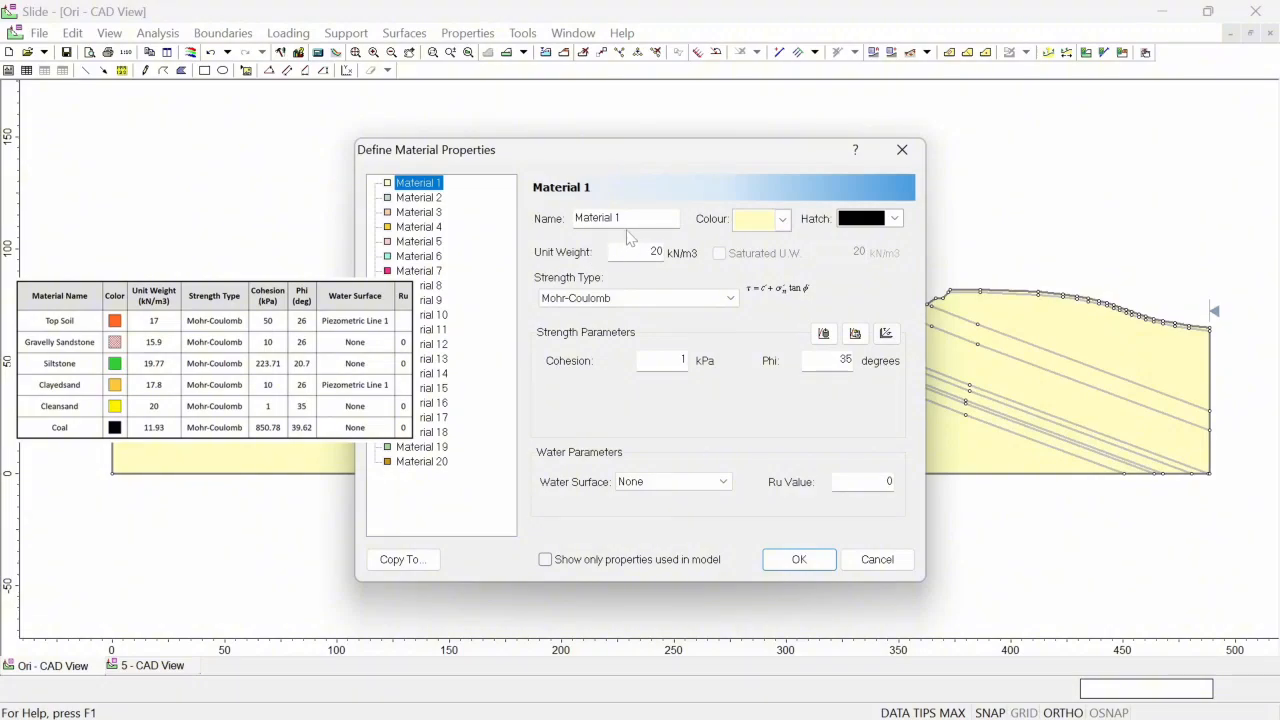
pyautogui.press('Tab')
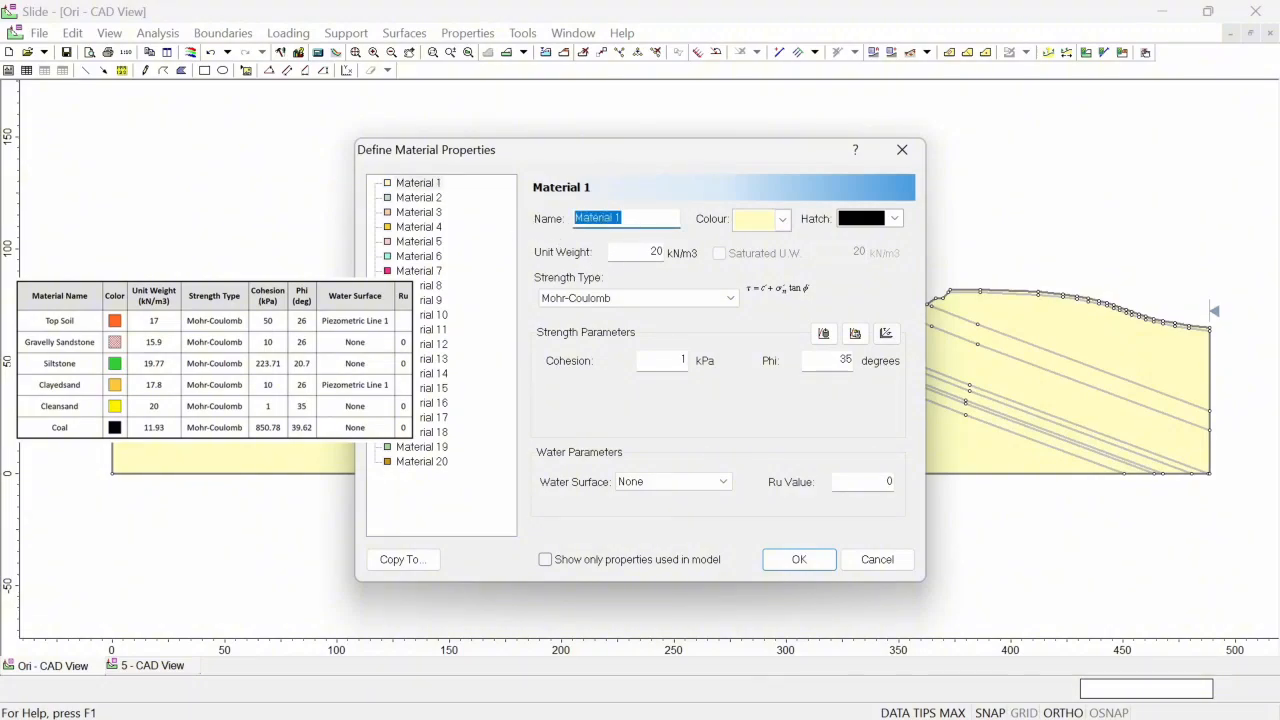
pyautogui.write('Top Soil')
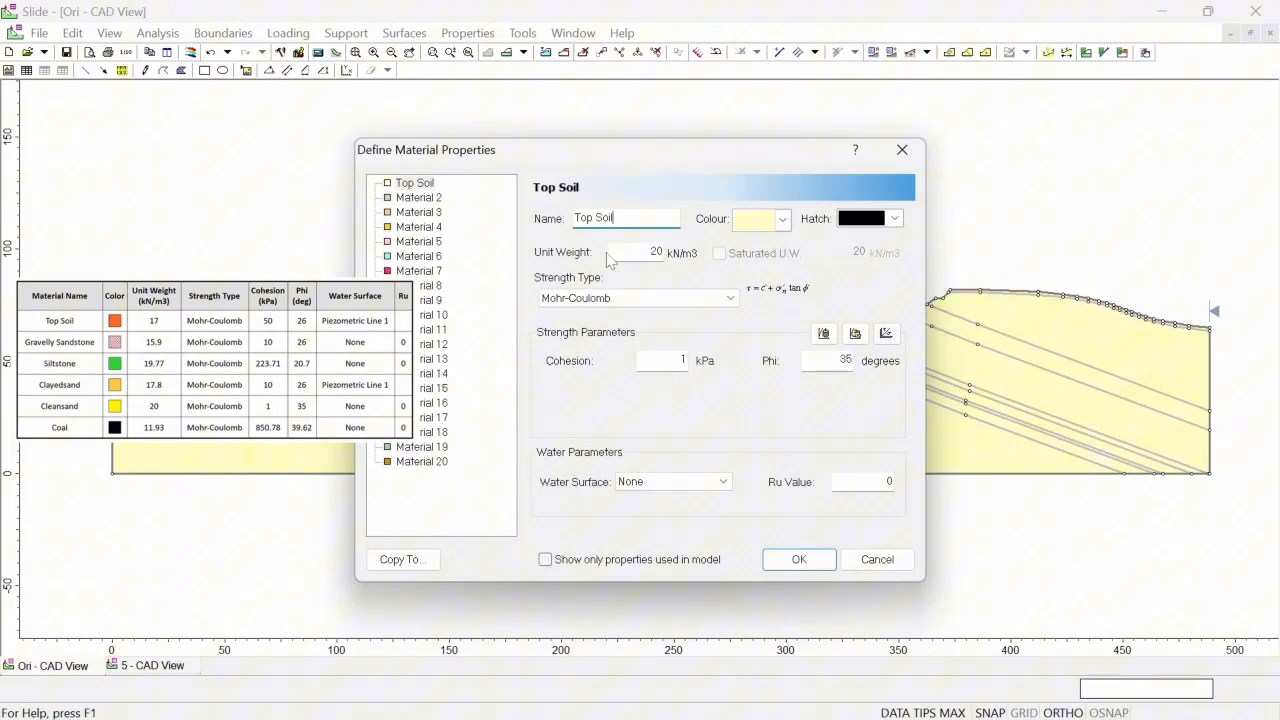
pyautogui.click(762, 220)
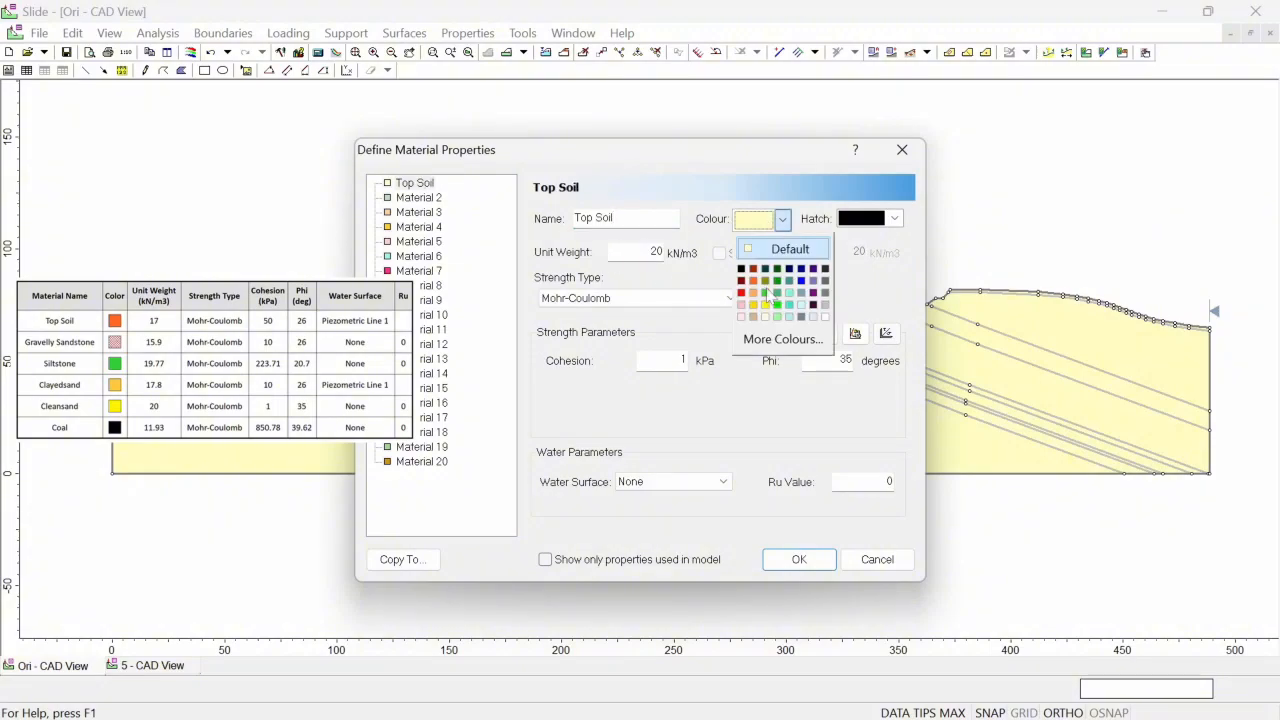
pyautogui.doubleClick(640, 252)
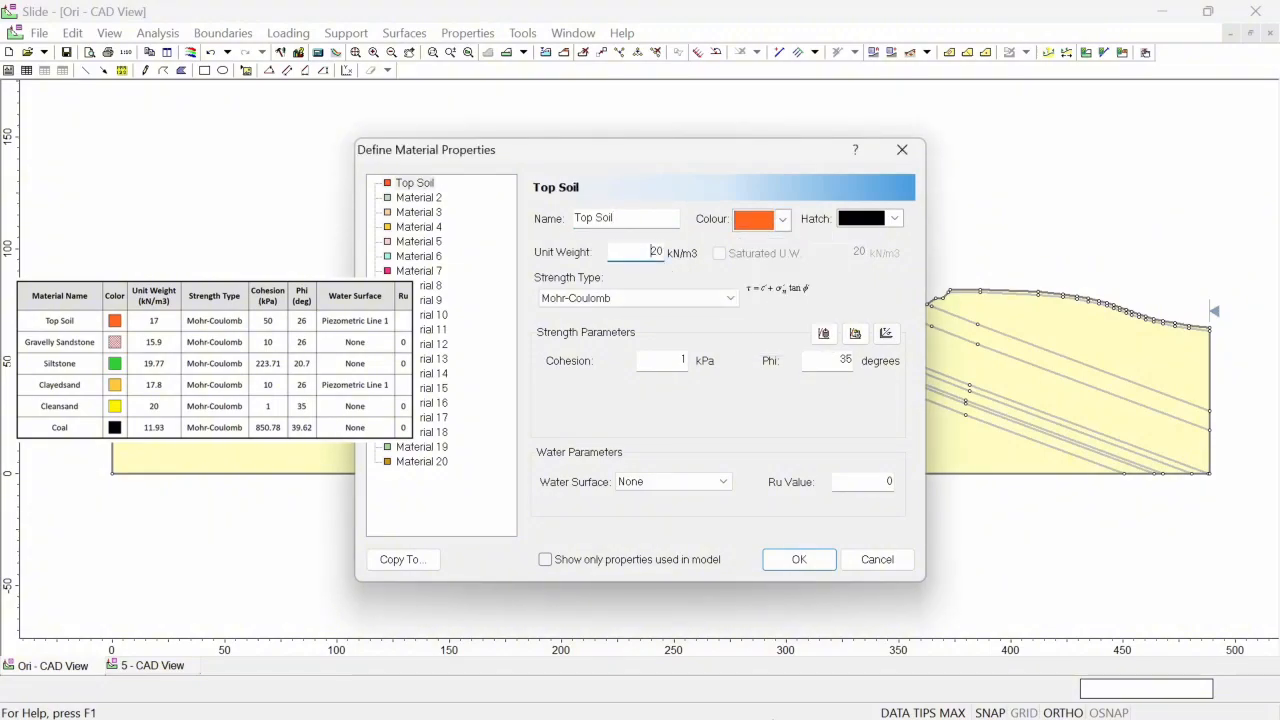
pyautogui.write('17')
# - Define Material 2 as Gravelly Sandstone with pink colour, a crosshatch pattern, unit weight 15.9 kN/m3, cohesion 10 kPa and phi 26 degrees
pyautogui.click(419, 197)
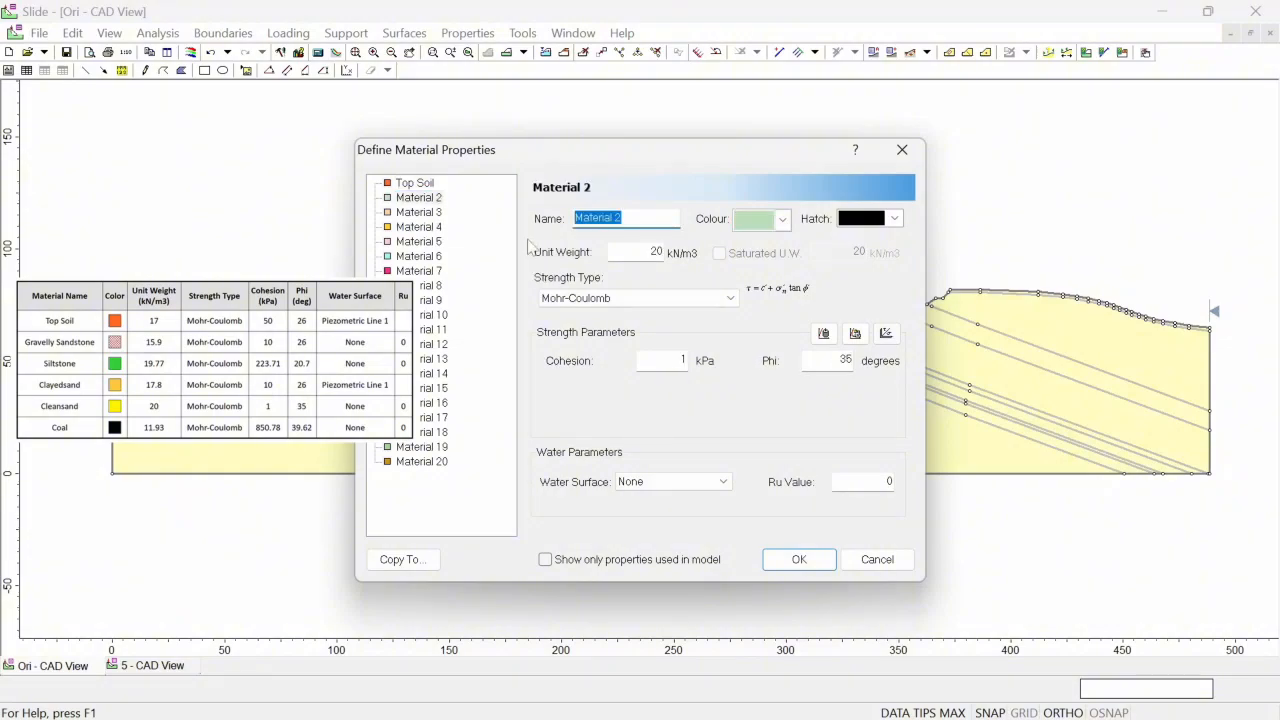
pyautogui.write('Gravelly Sandstone')
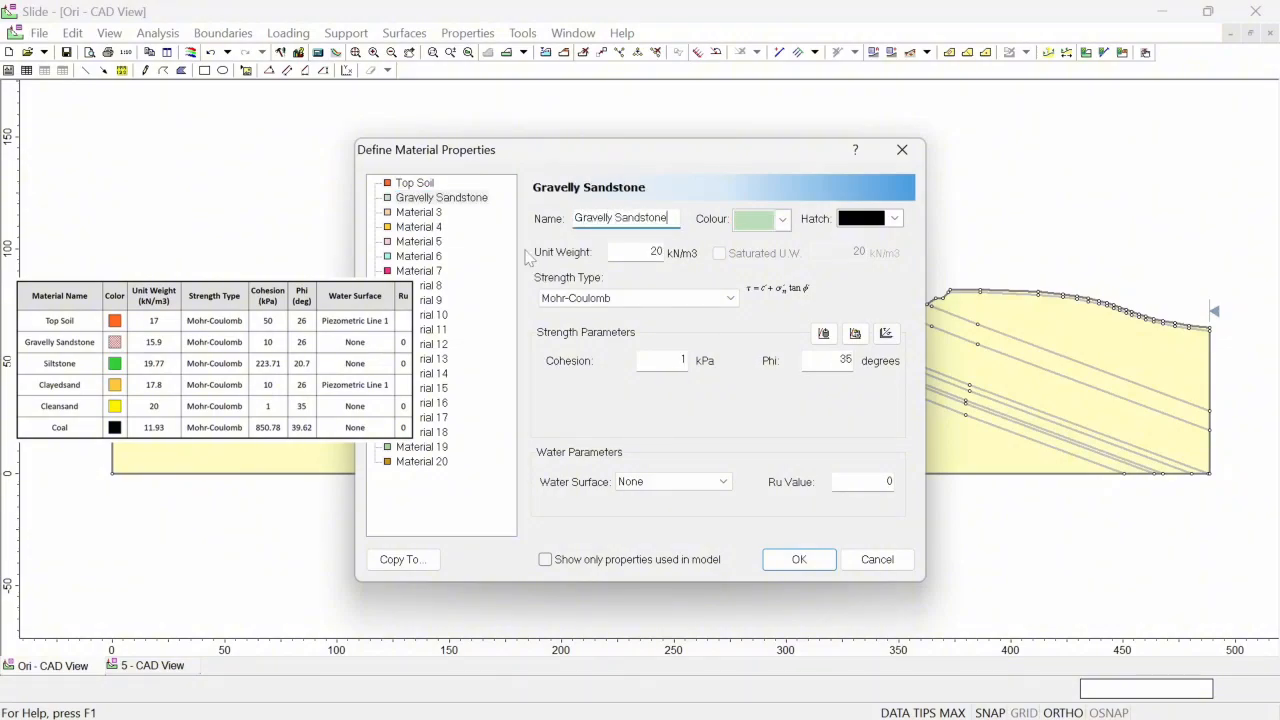
pyautogui.click(752, 222)
pyautogui.click(746, 308)
pyautogui.click(894, 218)
pyautogui.click(883, 303)
pyautogui.press('Tab')
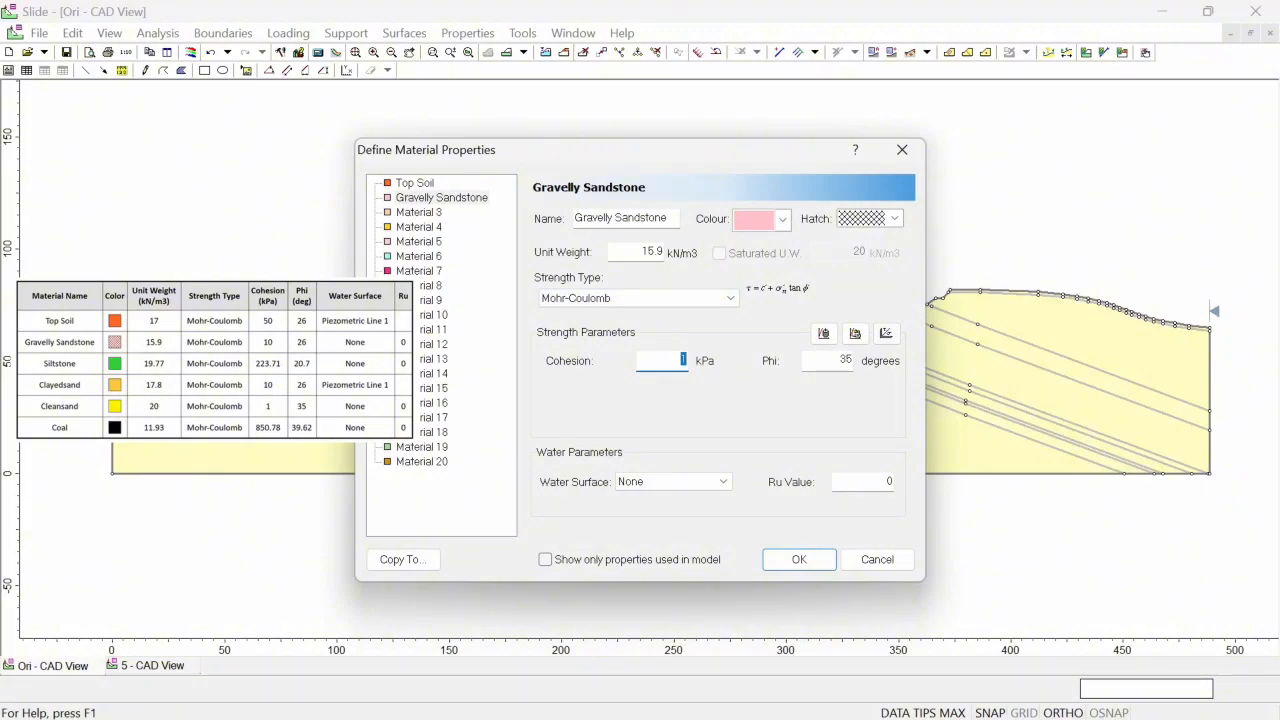
# - Define Material 3 as Siltstone with green colour, unit weight 19.77 kN/m3, cohesion 223.71 kPa and phi 20.7 degrees
pyautogui.click(440, 214)
pyautogui.press('Tab')
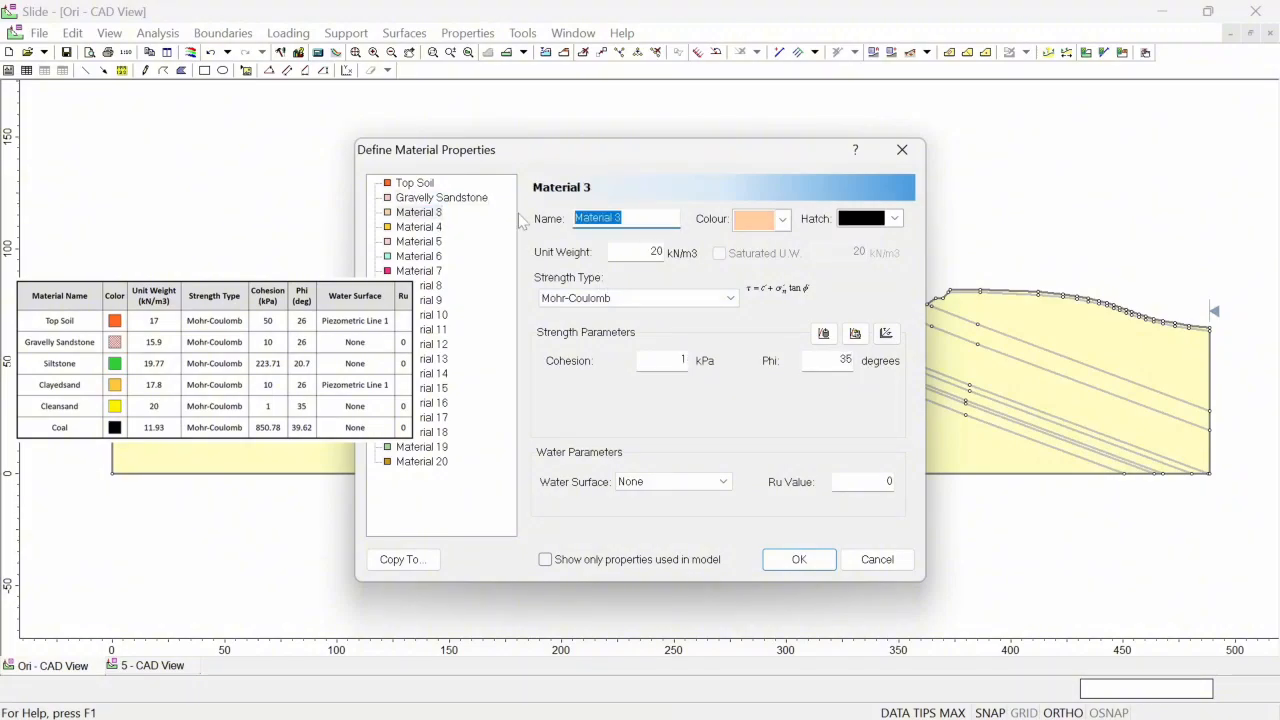
pyautogui.write('Siltstone')
pyautogui.click(783, 219)
pyautogui.hotkey('alt', 'Tab')
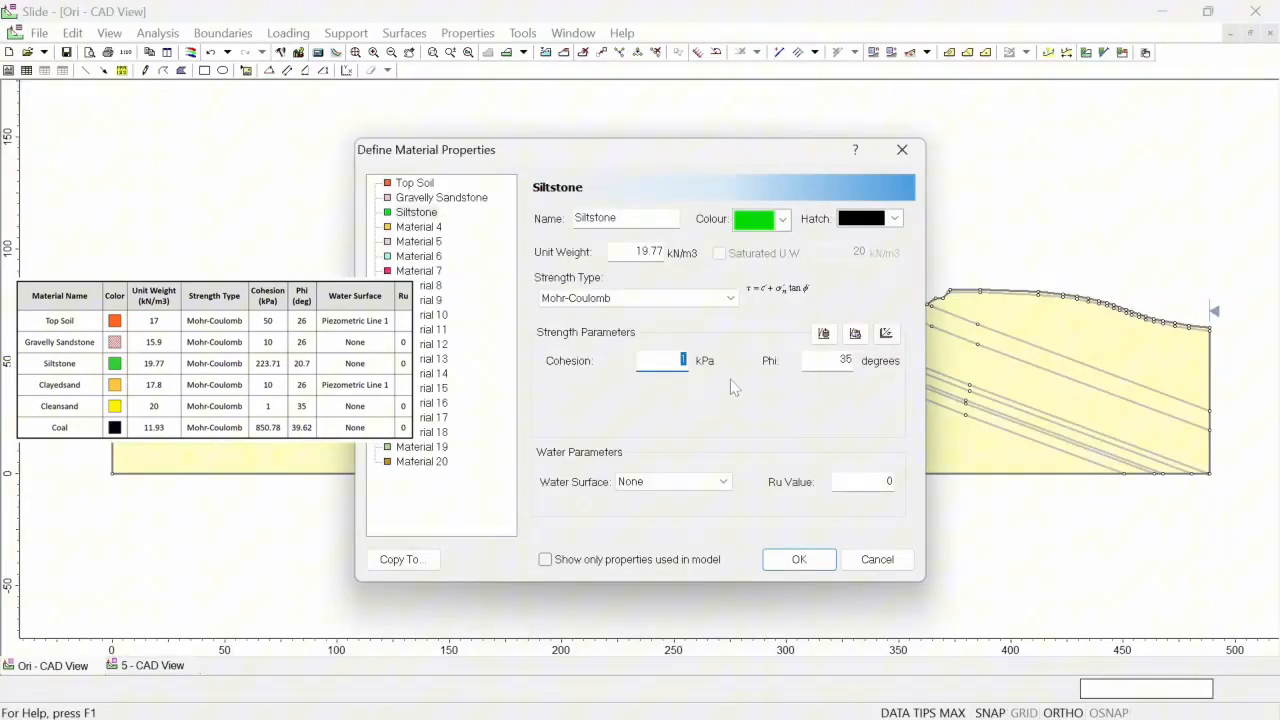
pyautogui.write('223.71')
pyautogui.press('Tab')
pyautogui.write('20.7')
# - Define Material 4 as Clayedsand with unit weight 17.8 kN/m3, cohesion 10 kPa and phi 26 degrees
pyautogui.click(418, 227)
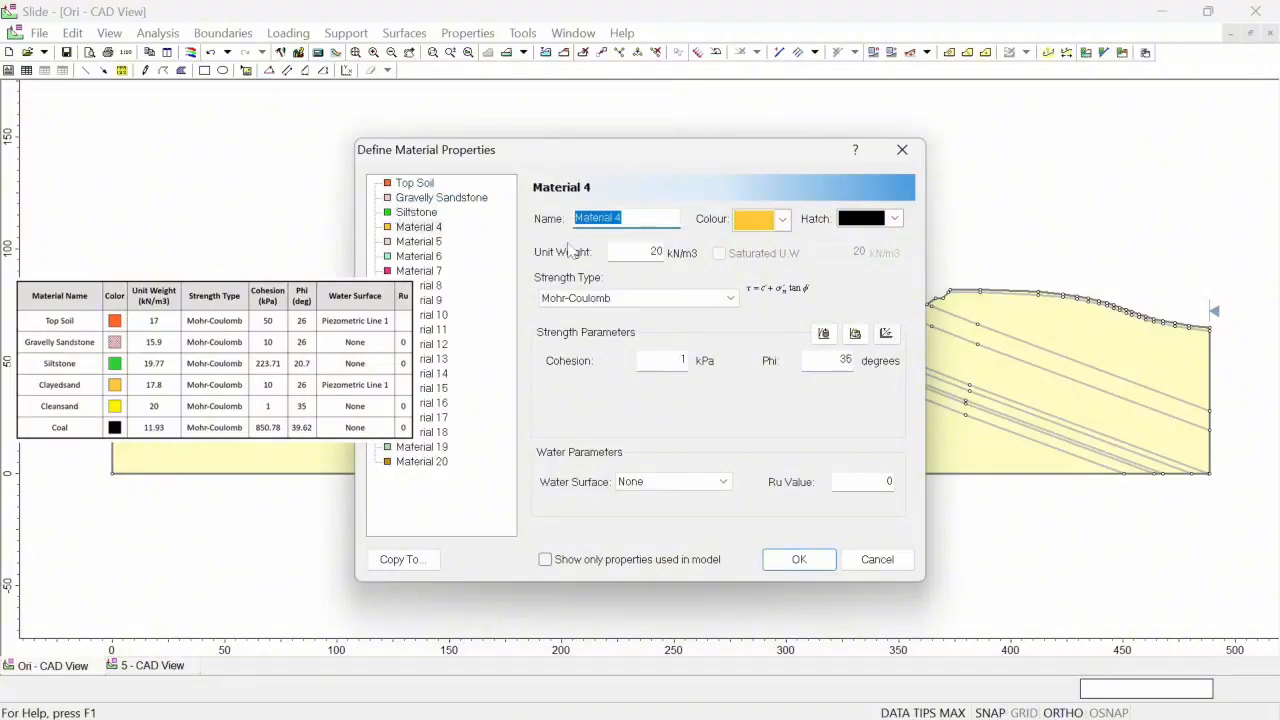
pyautogui.write('Clayedsand')
pyautogui.press('Tab')
pyautogui.write('1')
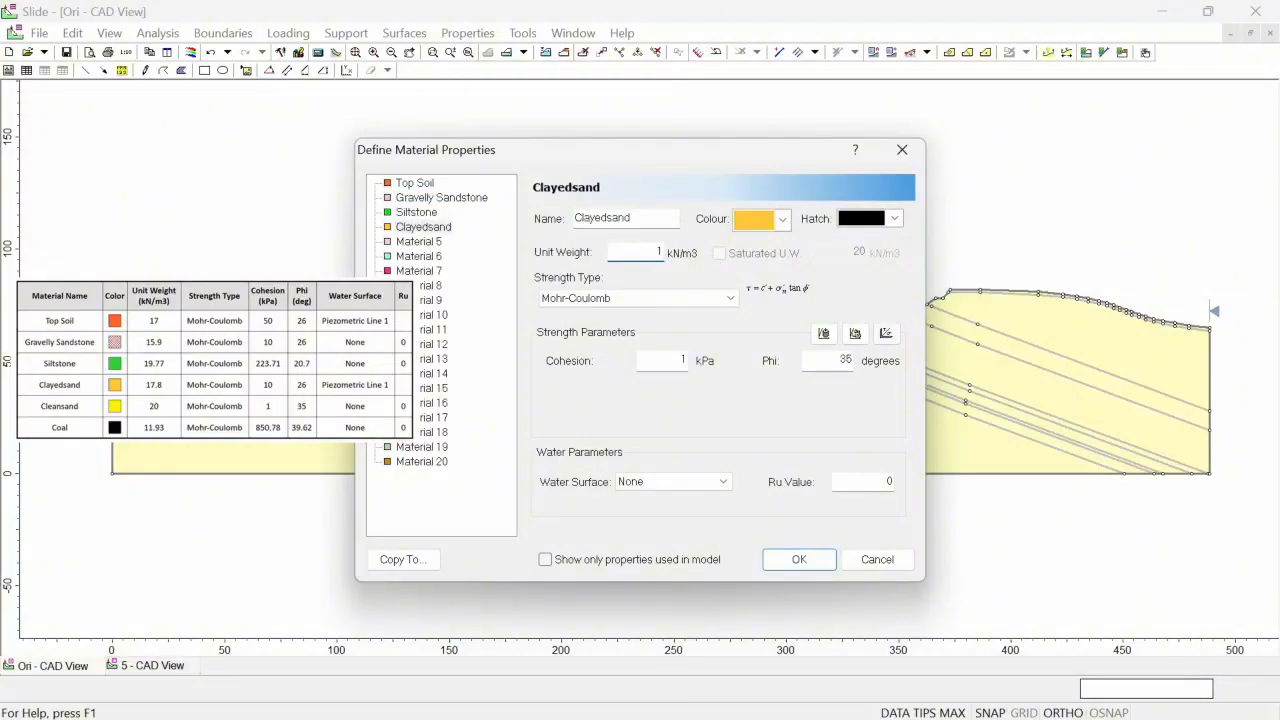
pyautogui.press('Tab')
pyautogui.write('10')
pyautogui.moveTo(838, 360); pyautogui.dragTo(912, 372)
pyautogui.write('26')
# - Rename Material 5 as Cleansand and set its colour to yellow
pyautogui.click(418, 242)
pyautogui.moveTo(632, 218); pyautogui.dragTo(520, 221)
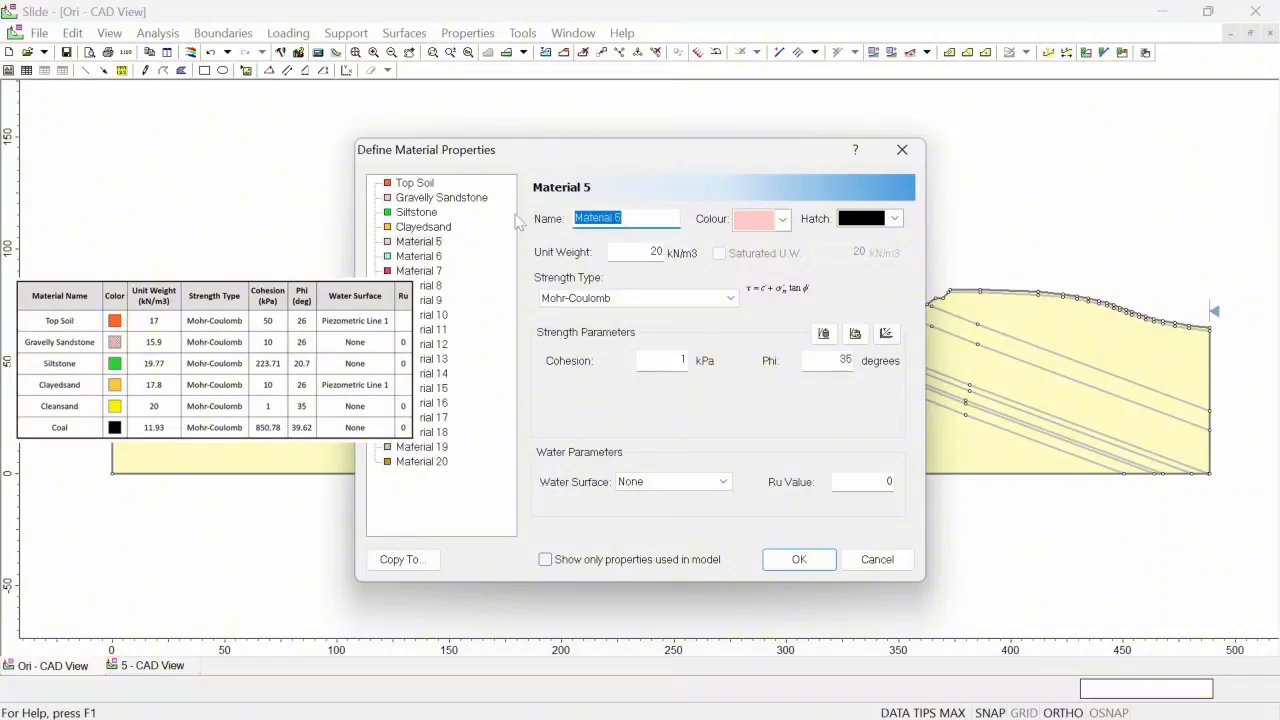
pyautogui.write('Cleansand')
pyautogui.click(782, 220)
pyautogui.click(769, 306)
# - Define Material 6 as Coal with black colour, unit weight 11.93 kN/m3, cohesion 850.78 kPa and phi 39.62 degrees
pyautogui.click(418, 256)
pyautogui.moveTo(630, 218); pyautogui.dragTo(530, 220)
pyautogui.write('Coal')
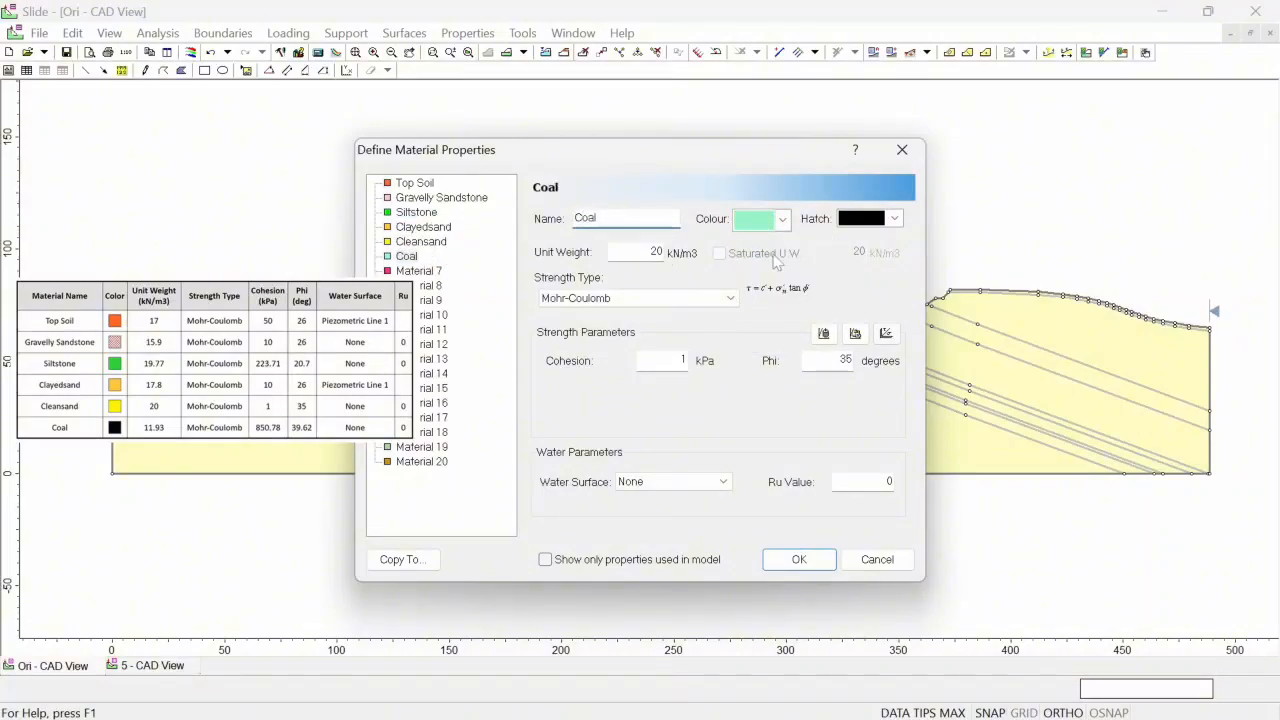
pyautogui.click(782, 220)
pyautogui.click(745, 273)
pyautogui.moveTo(644, 252); pyautogui.dragTo(704, 265)
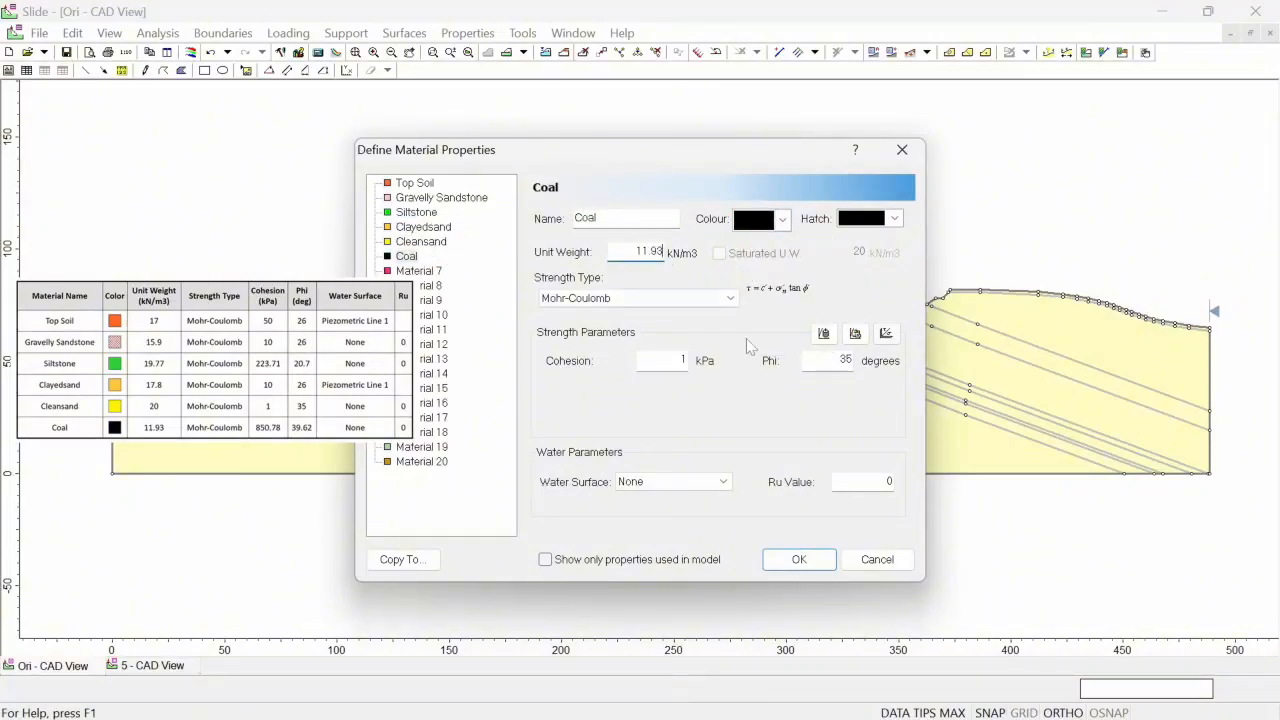
pyautogui.write('850.78')
pyautogui.moveTo(840, 364); pyautogui.dragTo(884, 374)
# - Review the properties of all six materials from Top Soil to Coal and apply the definitions to the model
pyautogui.click(416, 184)
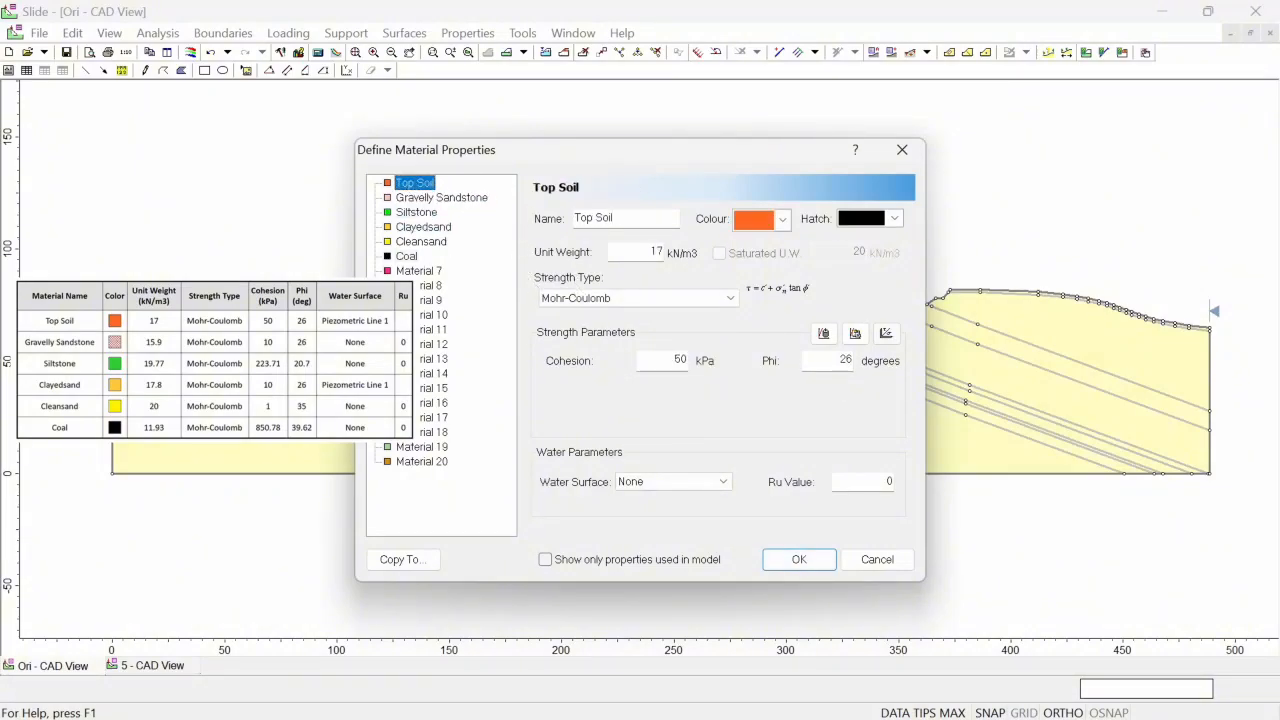
pyautogui.click(440, 198)
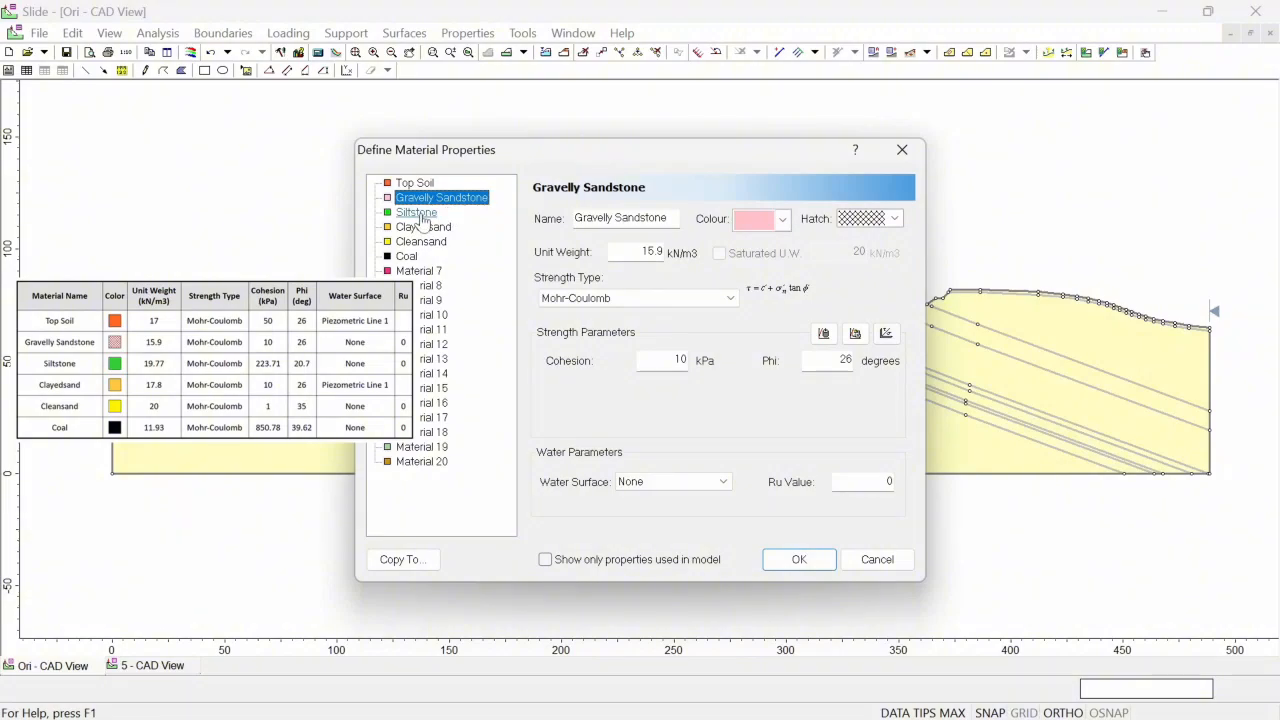
pyautogui.click(420, 214)
pyautogui.click(430, 227)
pyautogui.click(434, 243)
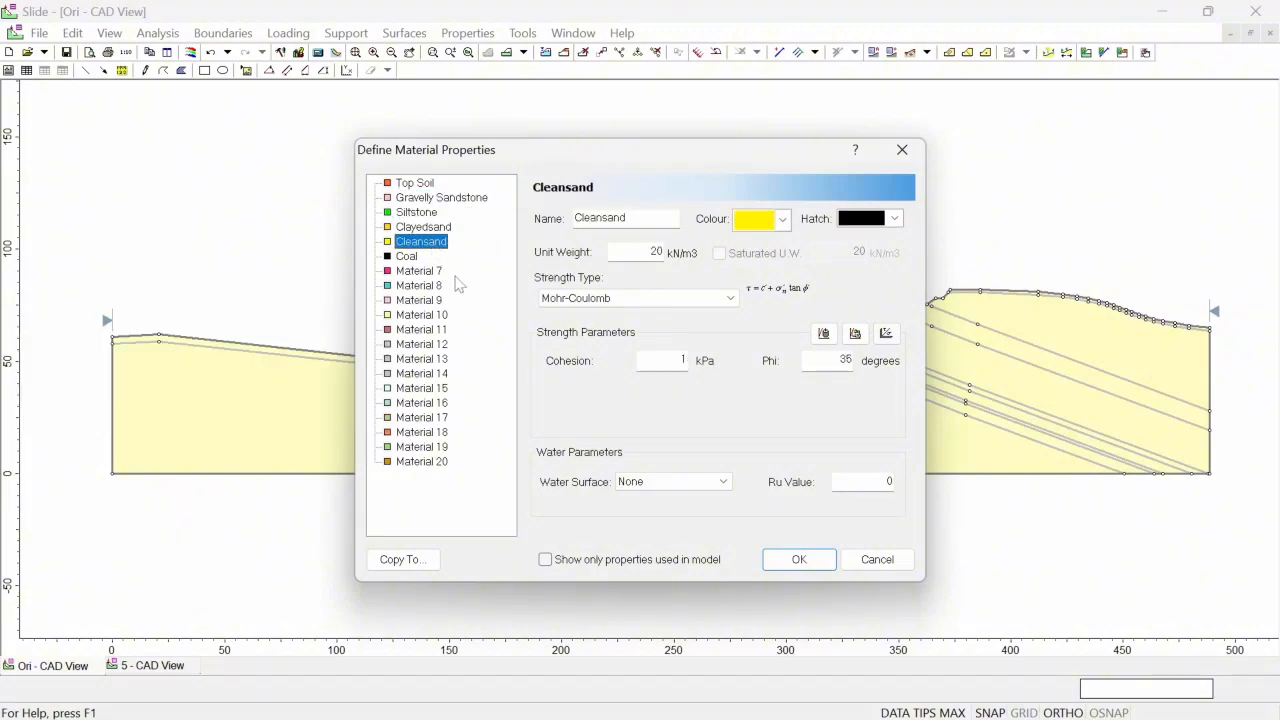
pyautogui.click(408, 258)
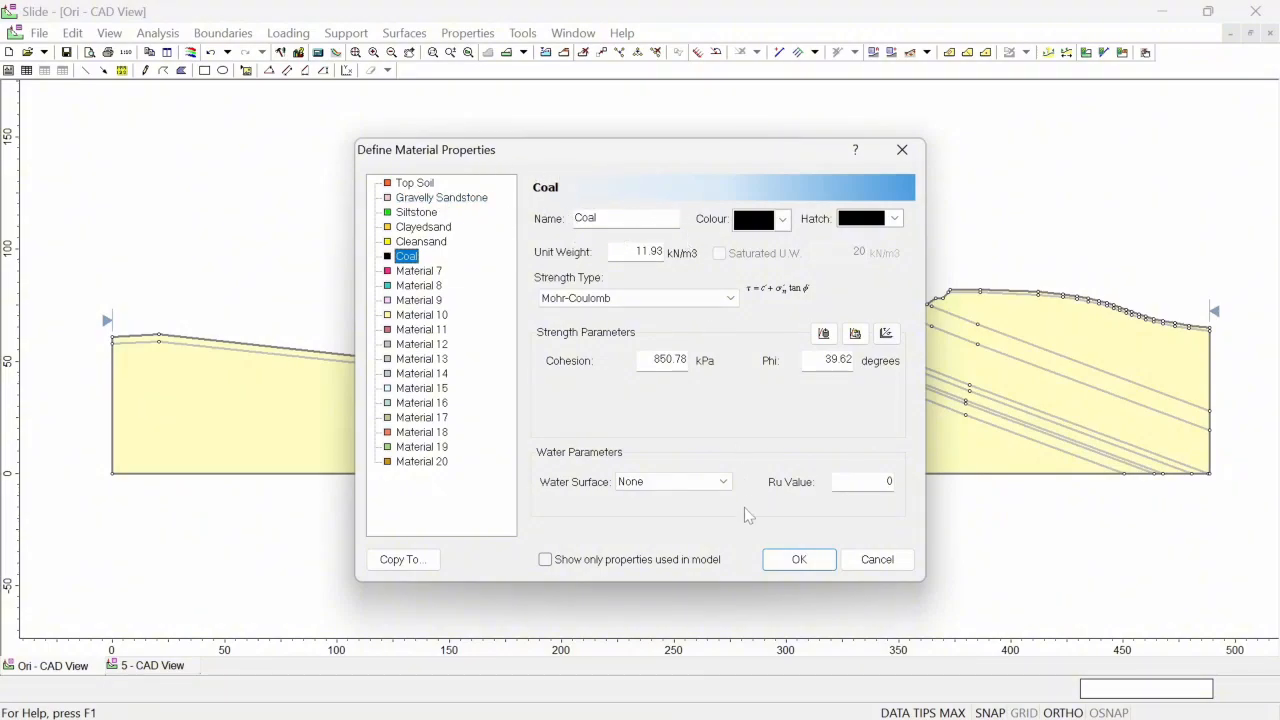
pyautogui.click(800, 560)
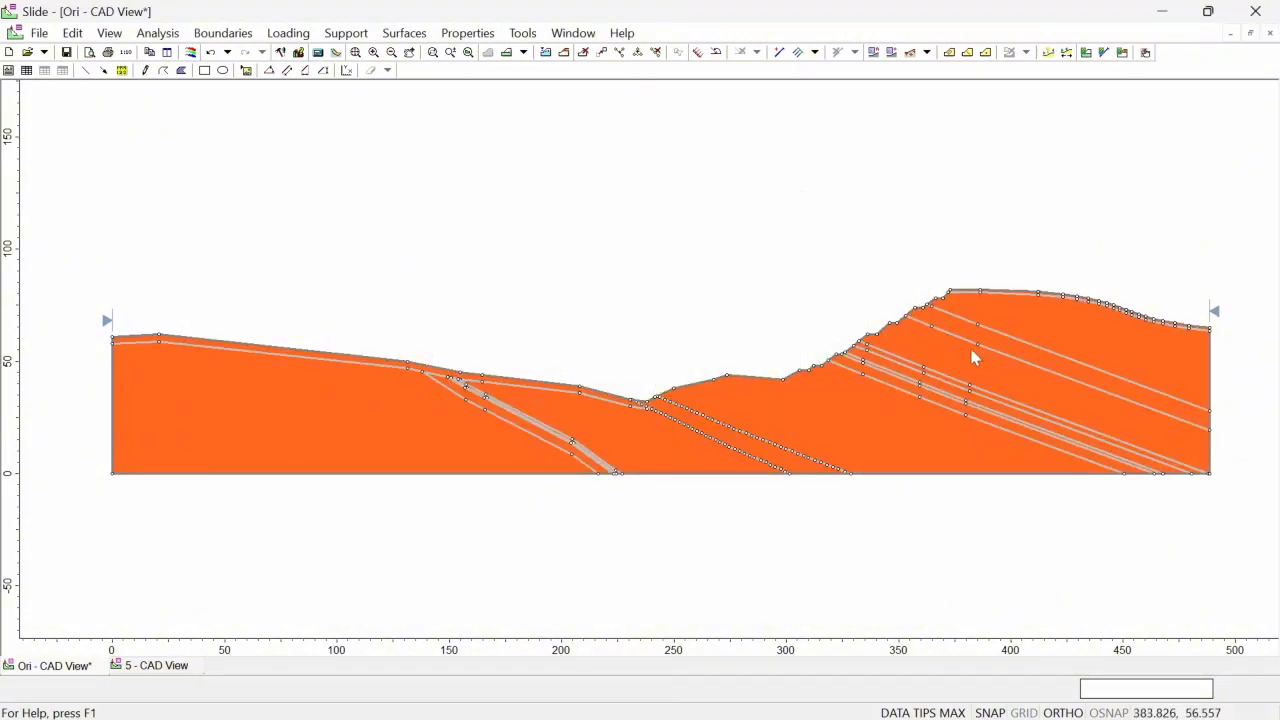
# - Assign Gravelly Sandstone to the thick region directly beneath the thin surface layer of the right-hand slope
pyautogui.click(468, 33)
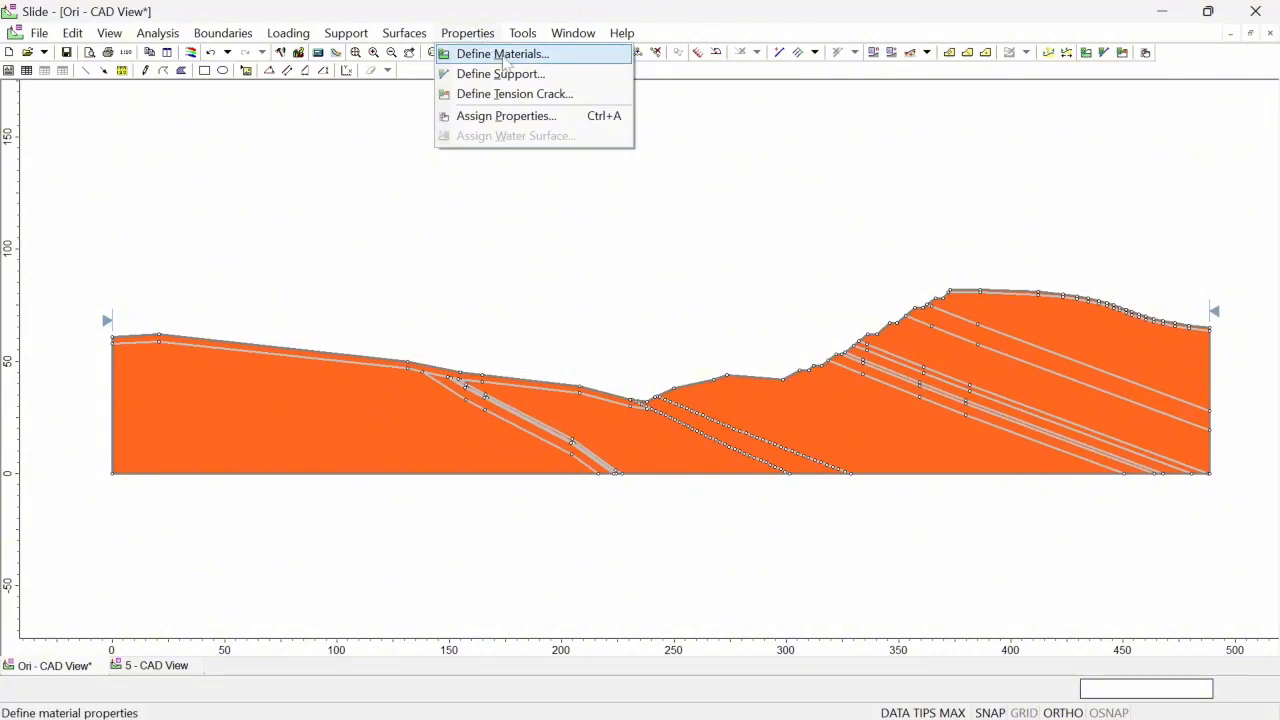
pyautogui.click(516, 124)
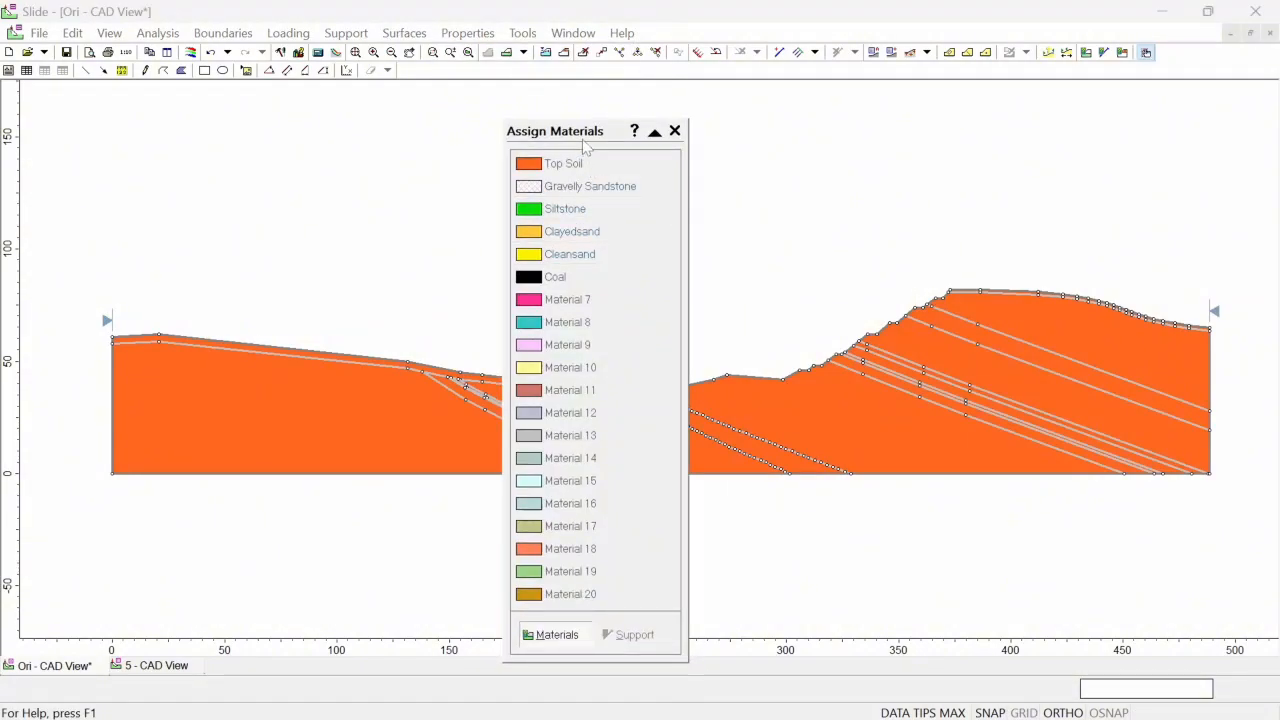
pyautogui.moveTo(585, 140); pyautogui.dragTo(667, 140)
pyautogui.scroll(3, 1017, 349)
pyautogui.scroll(1, 1128, 326)
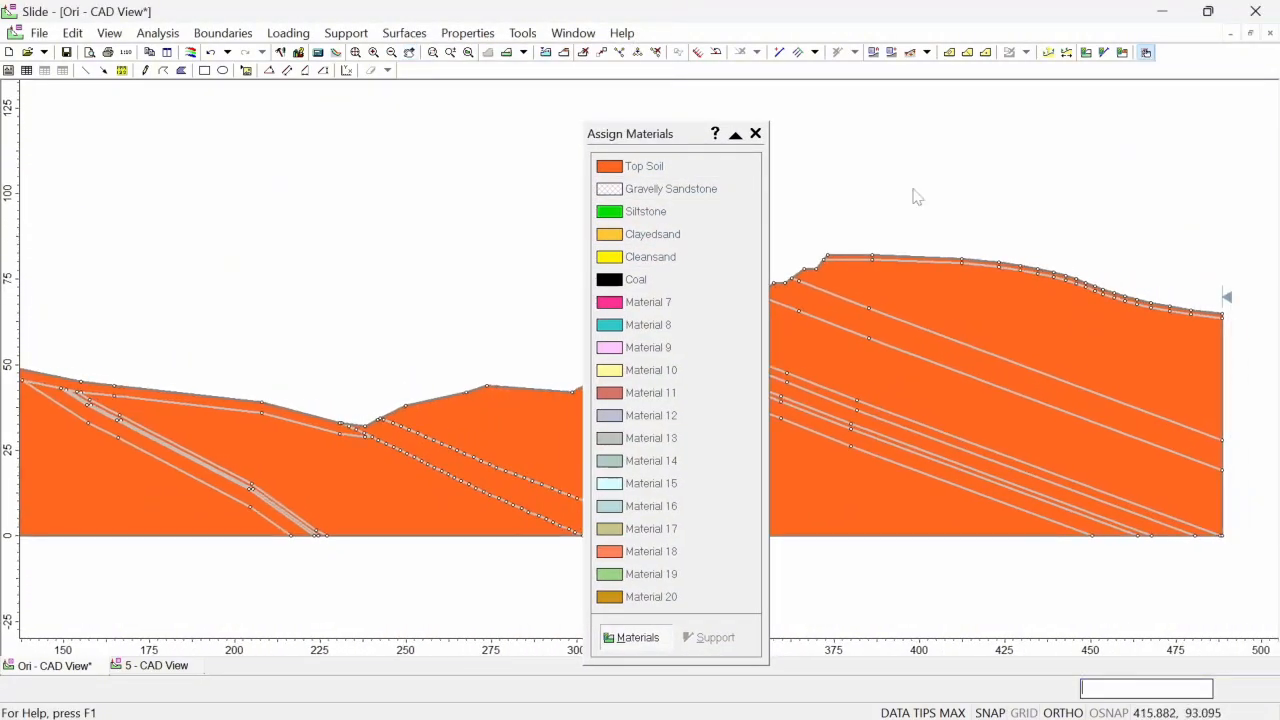
pyautogui.click(717, 189)
pyautogui.click(1031, 323)
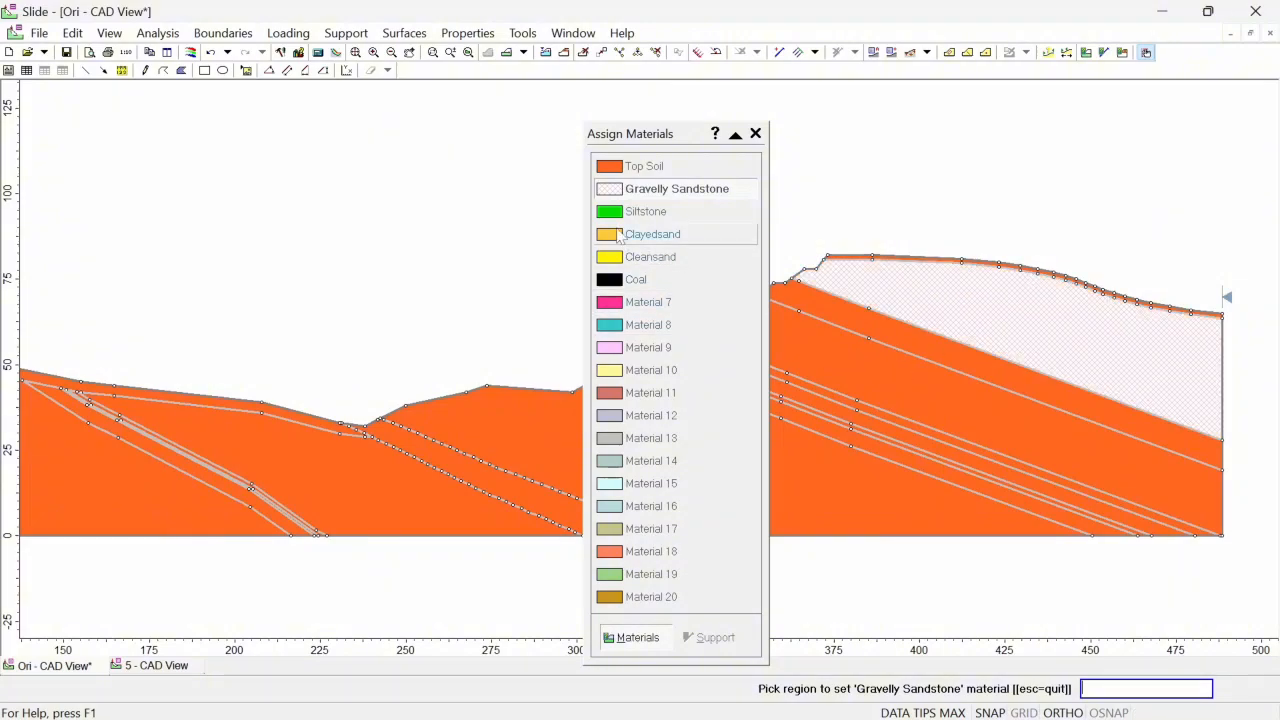
# - Assign Siltstone to the layer below the Gravelly Sandstone and to two narrower dipping layers deeper in the right-hand slope
pyautogui.click(640, 211)
pyautogui.click(900, 340)
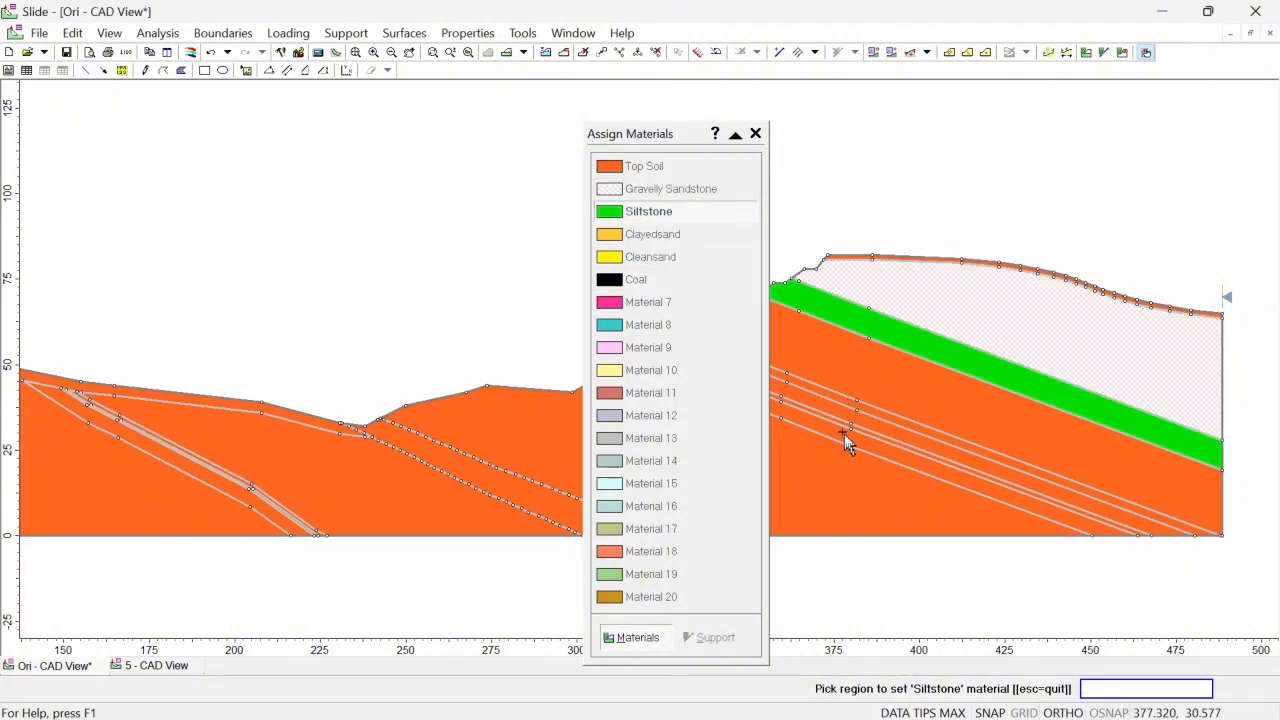
pyautogui.click(849, 438)
pyautogui.click(866, 416)
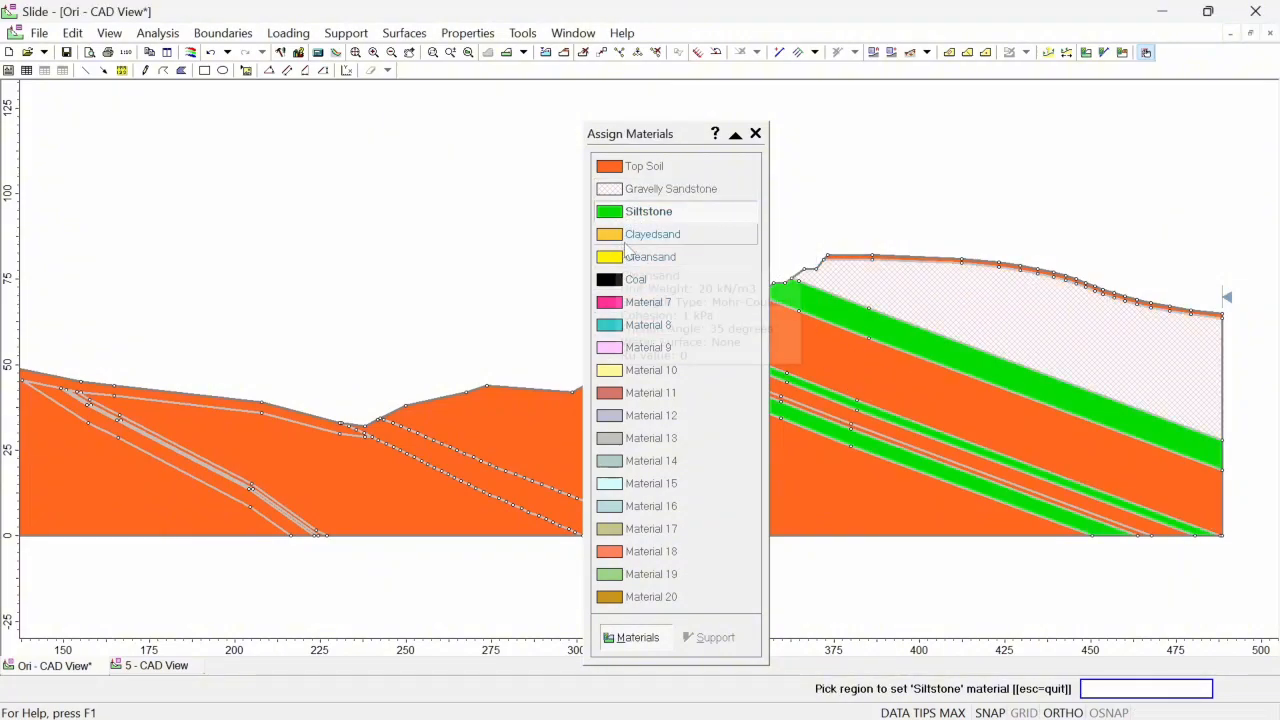
# - Assign Clayedsand to the thick unassigned regions across the model and the thin interbeds between the Siltstone layers of the right-hand slope
pyautogui.click(652, 234)
pyautogui.click(832, 378)
pyautogui.click(866, 490)
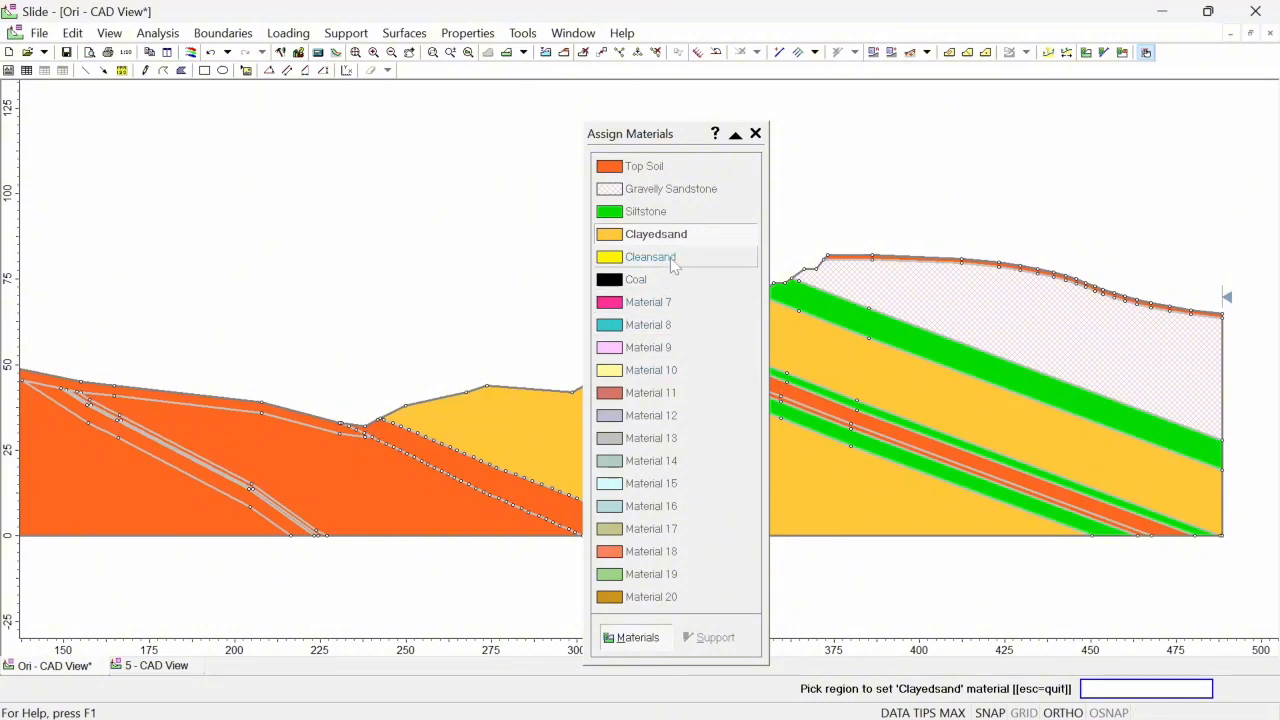
pyautogui.click(827, 403)
pyautogui.click(832, 421)
pyautogui.moveTo(880, 378); pyautogui.dragTo(1152, 254)
pyautogui.click(811, 405)
pyautogui.click(331, 354)
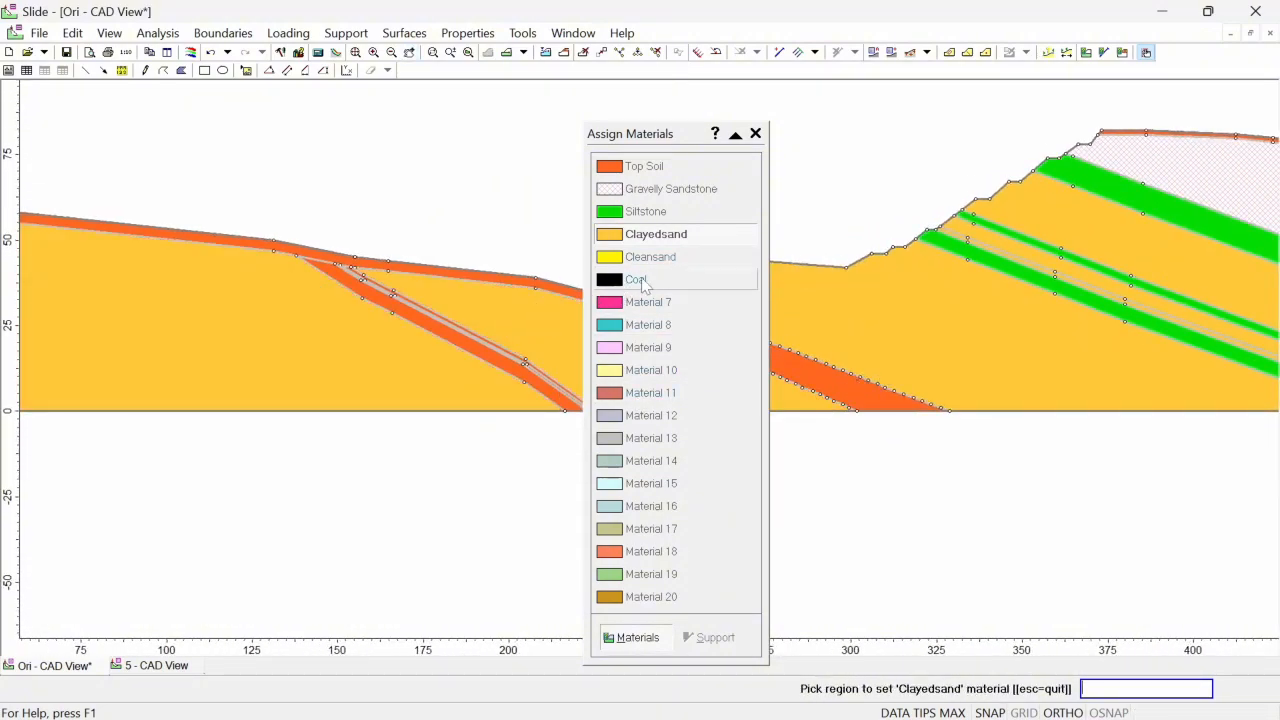
# - Assign Coal to the lower dipping layer in the left-hand slope and the thick dipping seam beneath the pit floor
pyautogui.click(637, 279)
pyautogui.click(430, 333)
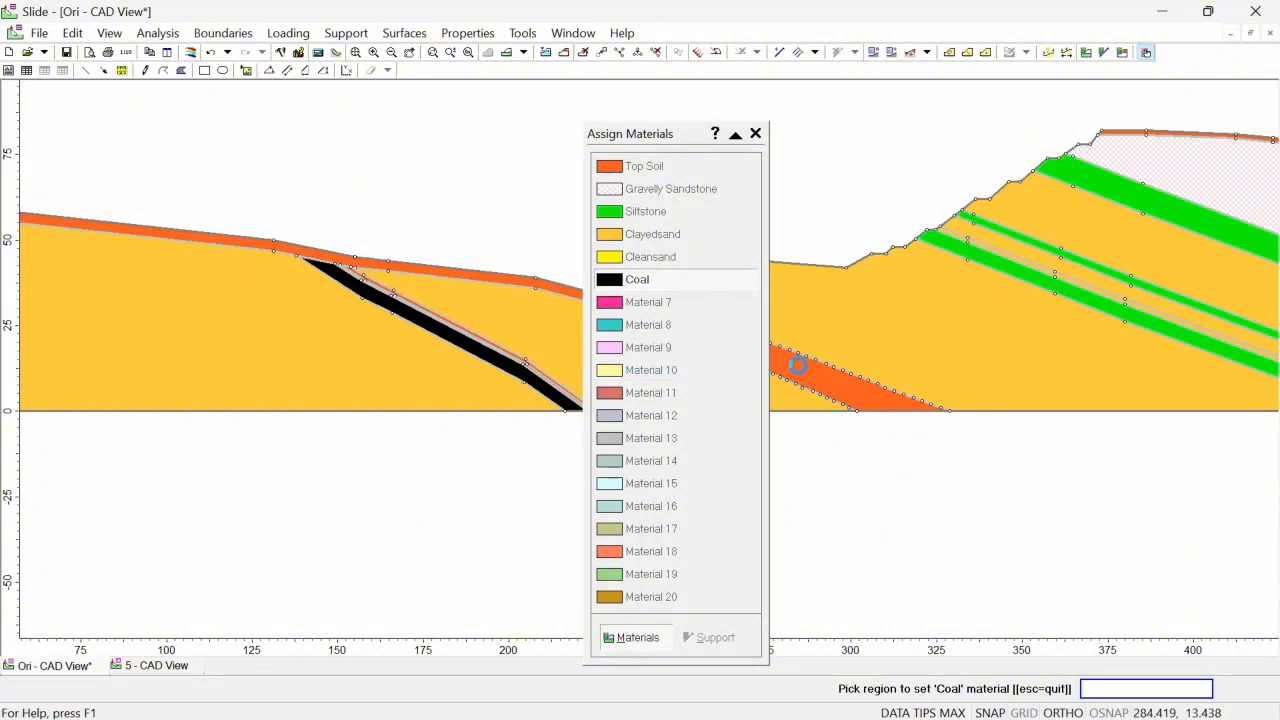
pyautogui.click(799, 366)
pyautogui.scroll(2, 460, 325)
# - Change the lower dipping layer in the left-hand slope to Siltstone and assign Coal to the thin uppermost band above it
pyautogui.click(648, 213)
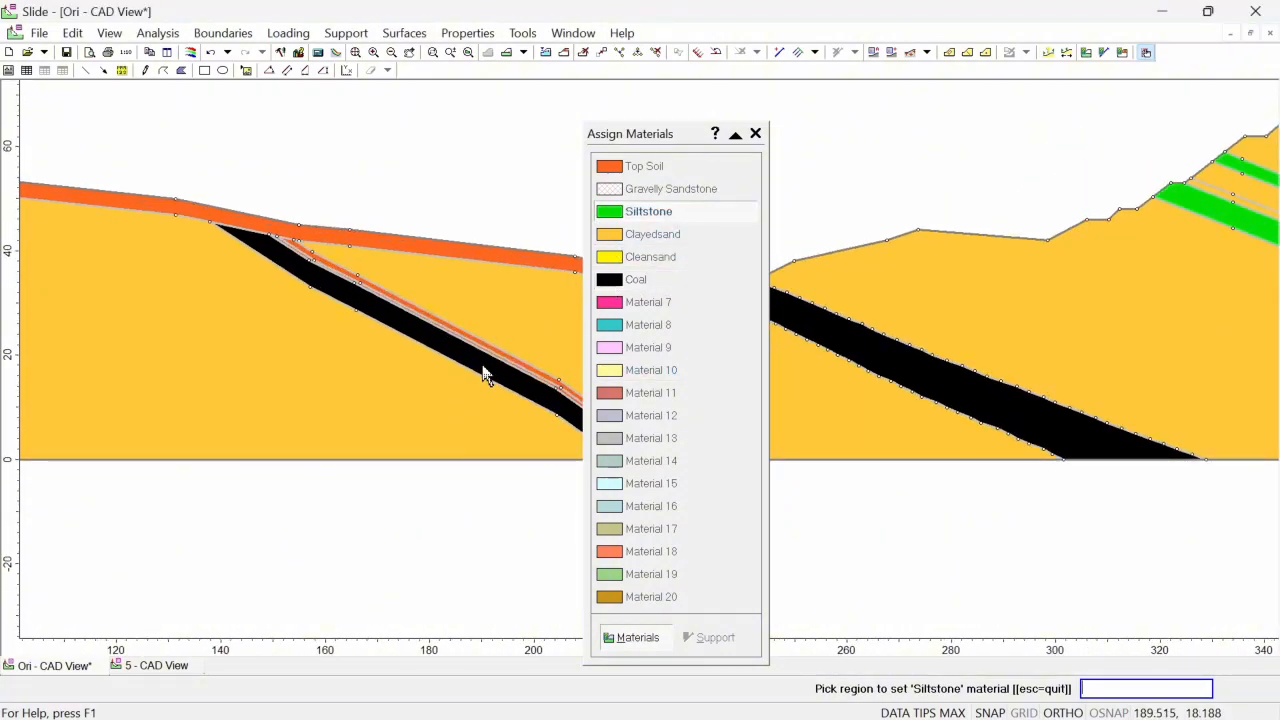
pyautogui.click(483, 374)
pyautogui.scroll(3, 490, 365)
pyautogui.click(623, 279)
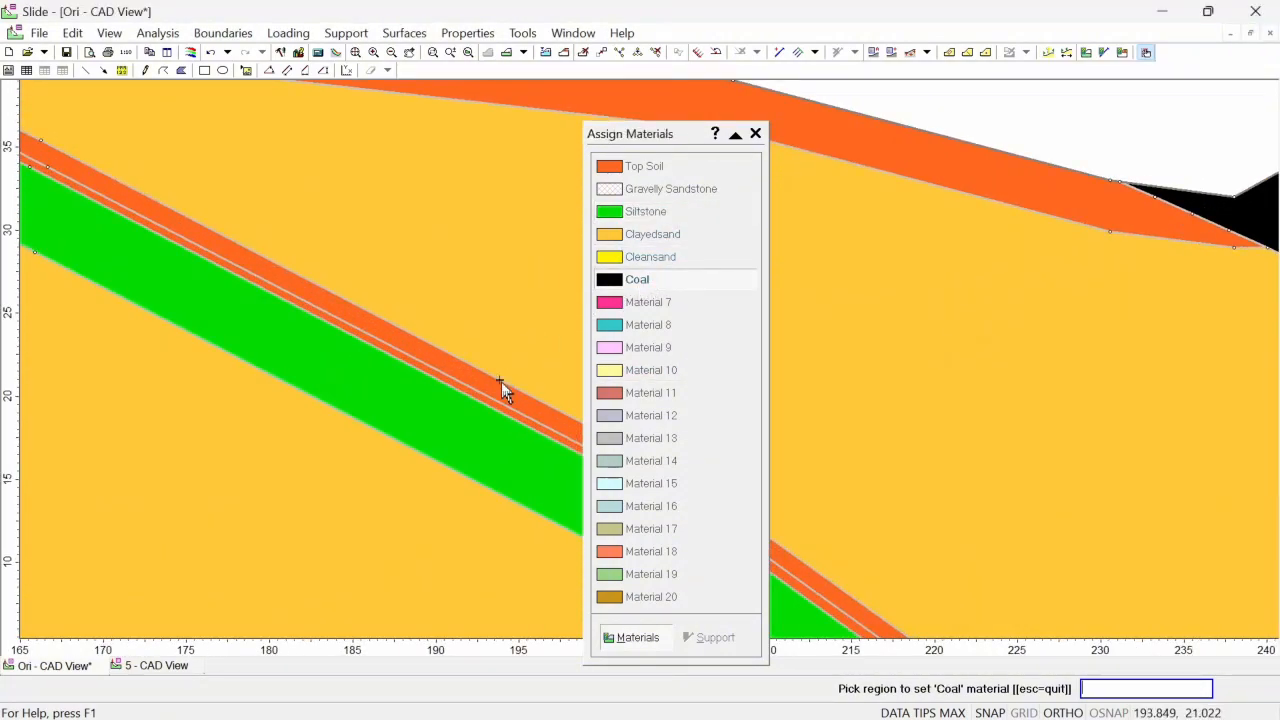
pyautogui.click(503, 390)
# - Assign Cleansand to the very thin band between the Siltstone and Coal in the left-hand slope and finish assigning materials
pyautogui.click(652, 257)
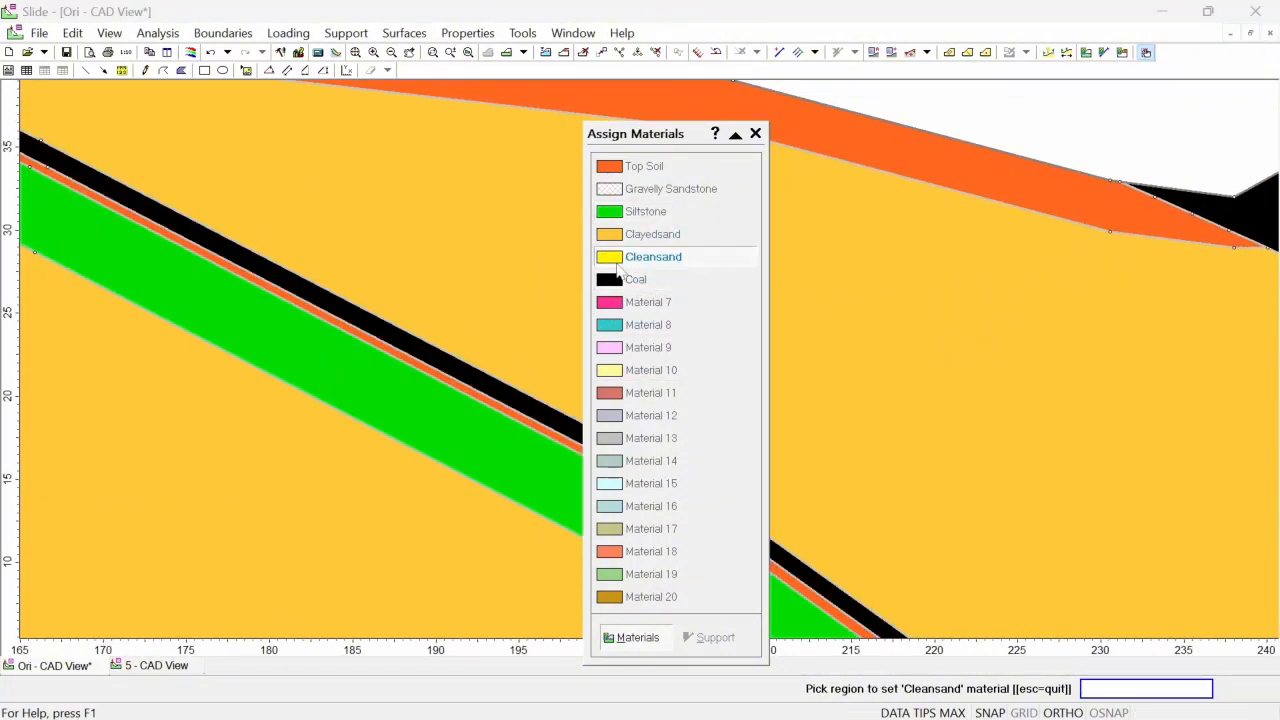
pyautogui.click(495, 410)
pyautogui.scroll(-5, 497, 330)
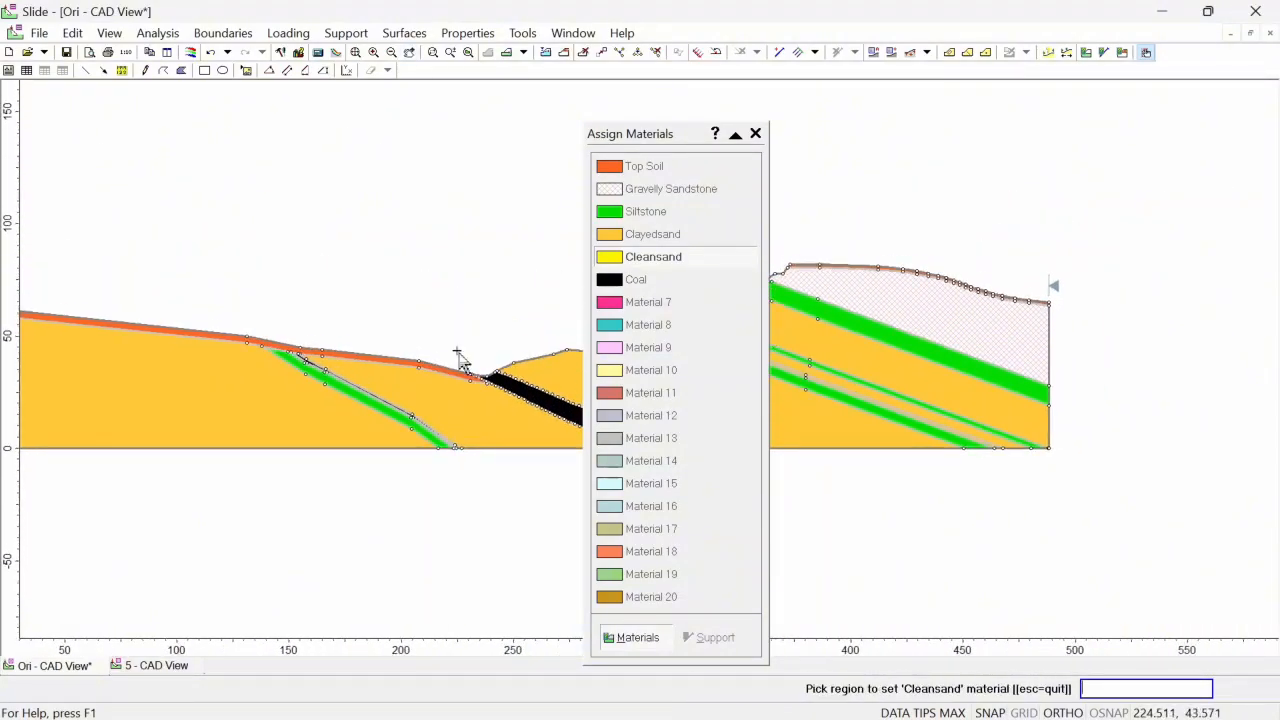
pyautogui.click(756, 134)
pyautogui.scroll(-3, 546, 340)
pyautogui.moveTo(483, 348); pyautogui.dragTo(556, 375)
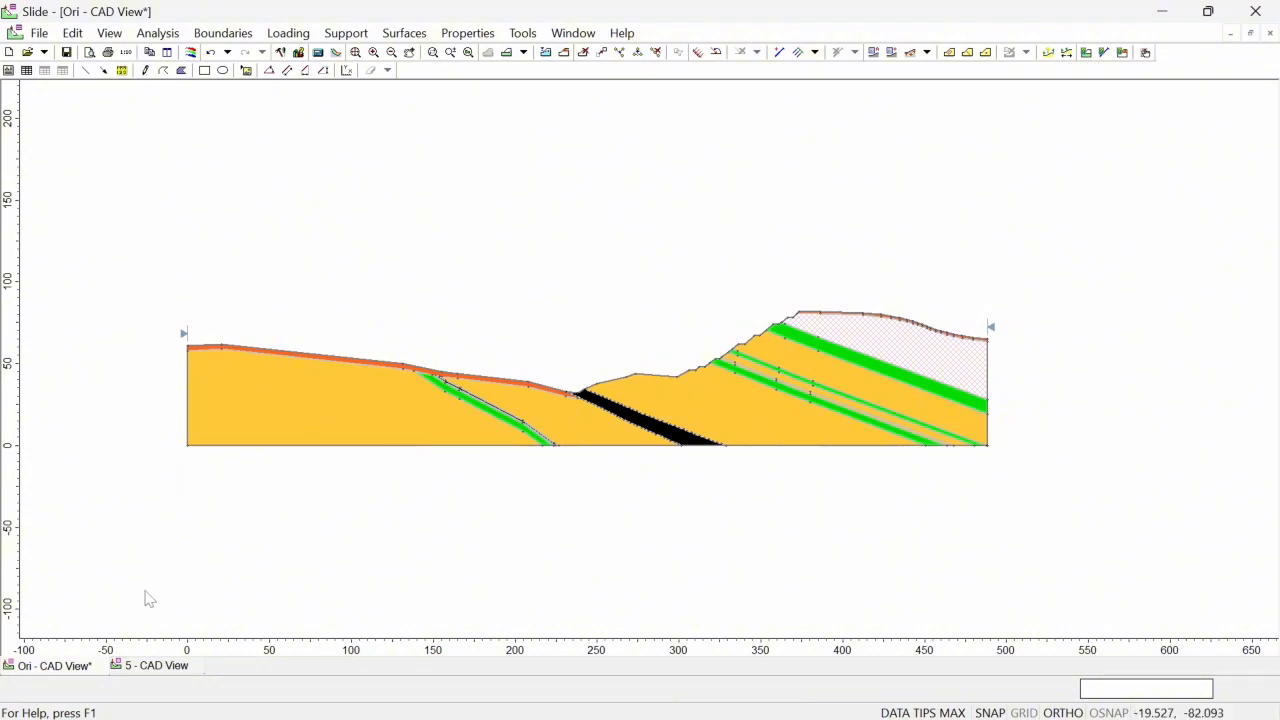
# - Compare the slope geometry and material layers of the Ori, 20, 10 and 5 models
pyautogui.click(129, 666)
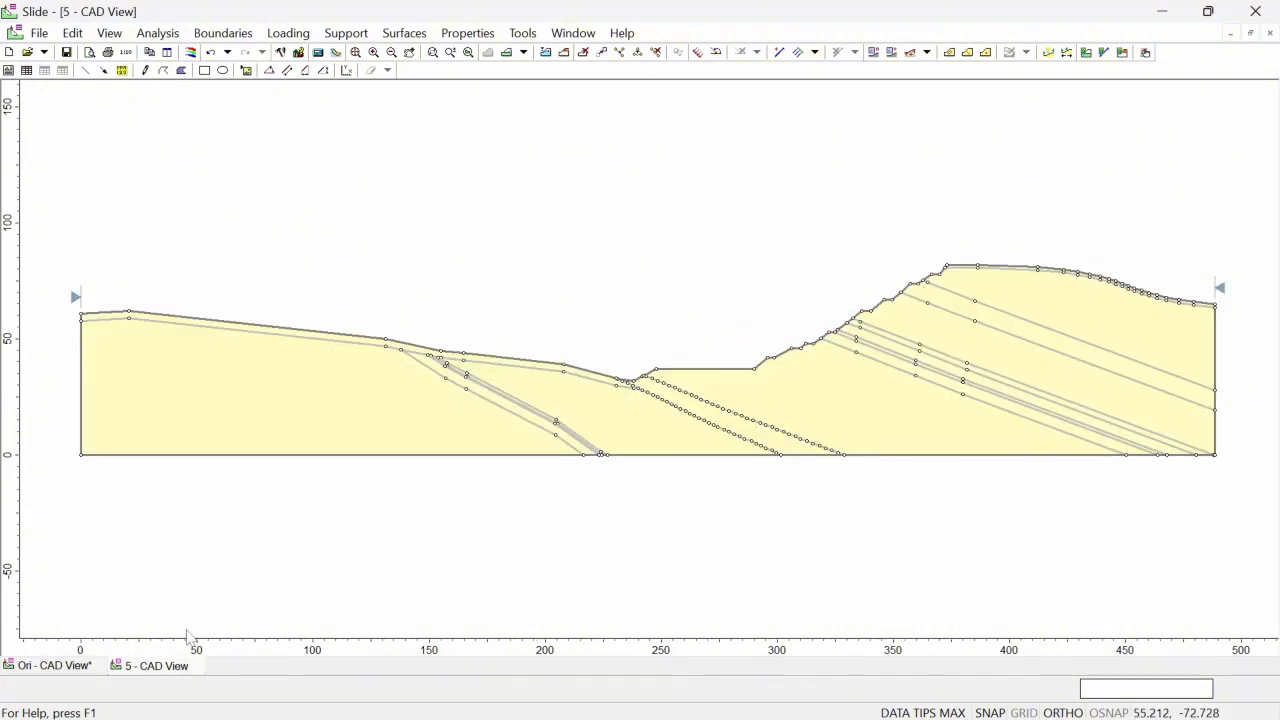
pyautogui.click(52, 670)
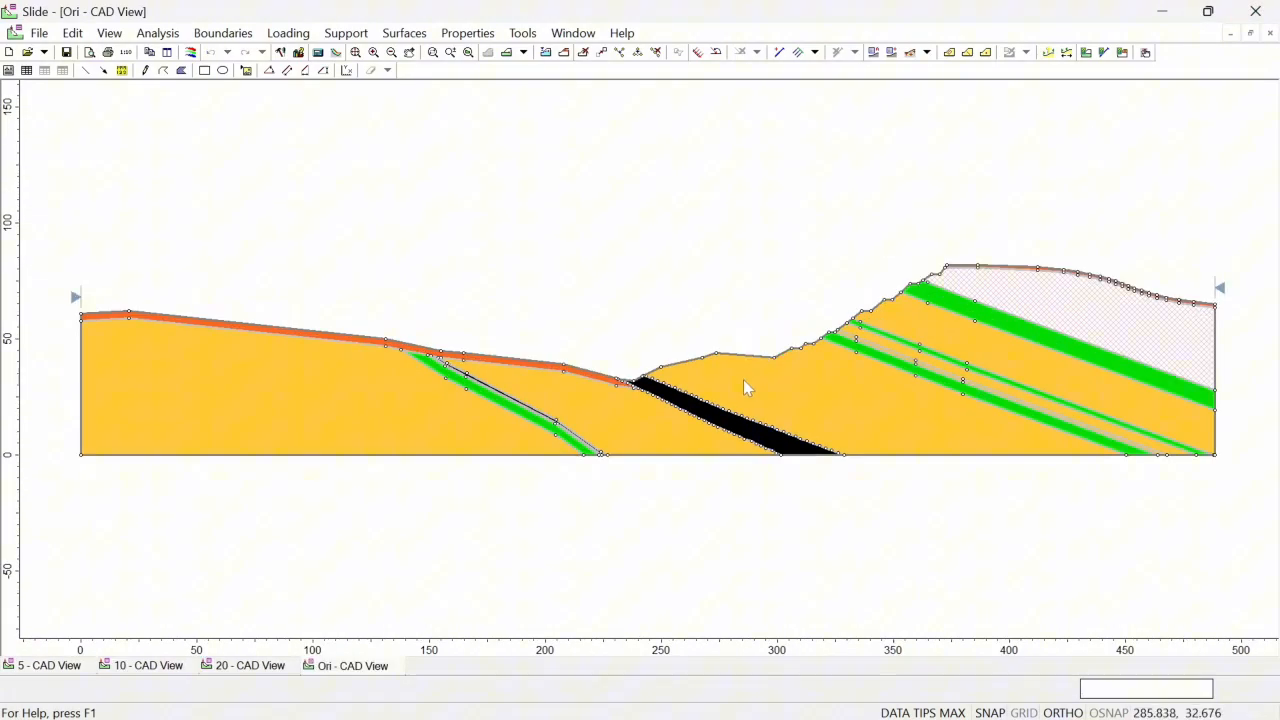
pyautogui.scroll(-2, 743, 379)
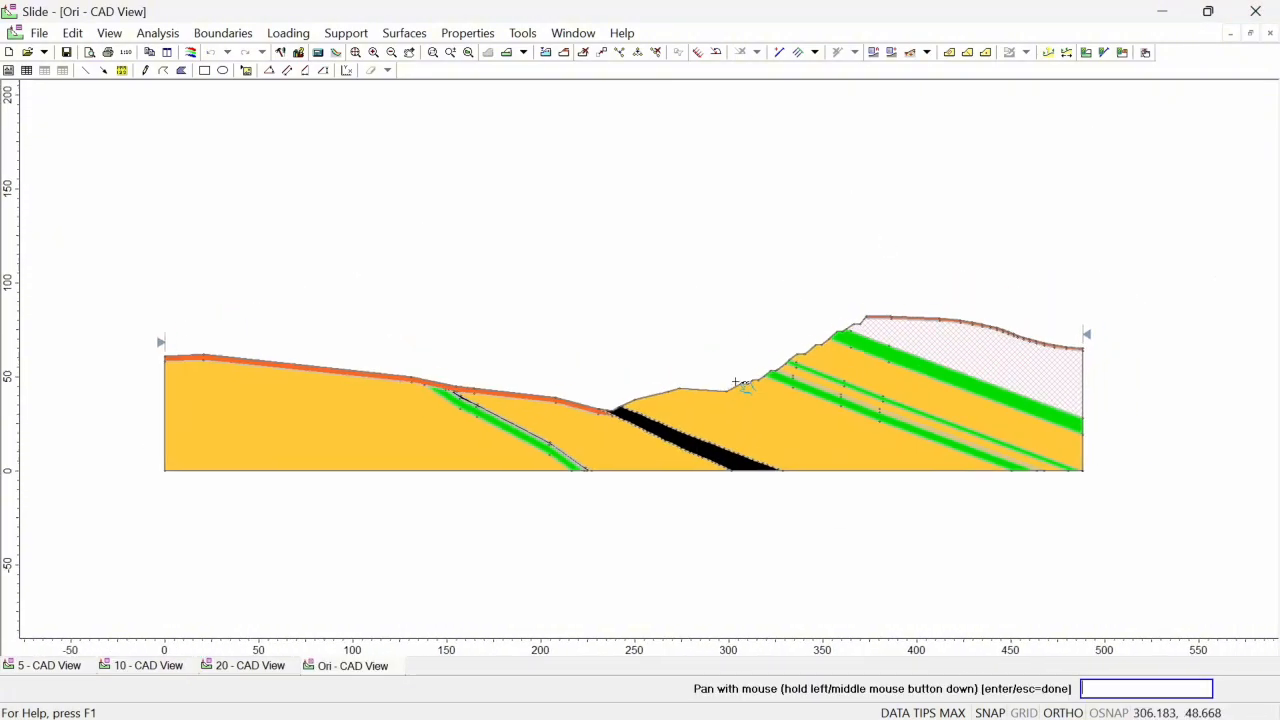
pyautogui.click(250, 666)
pyautogui.click(157, 664)
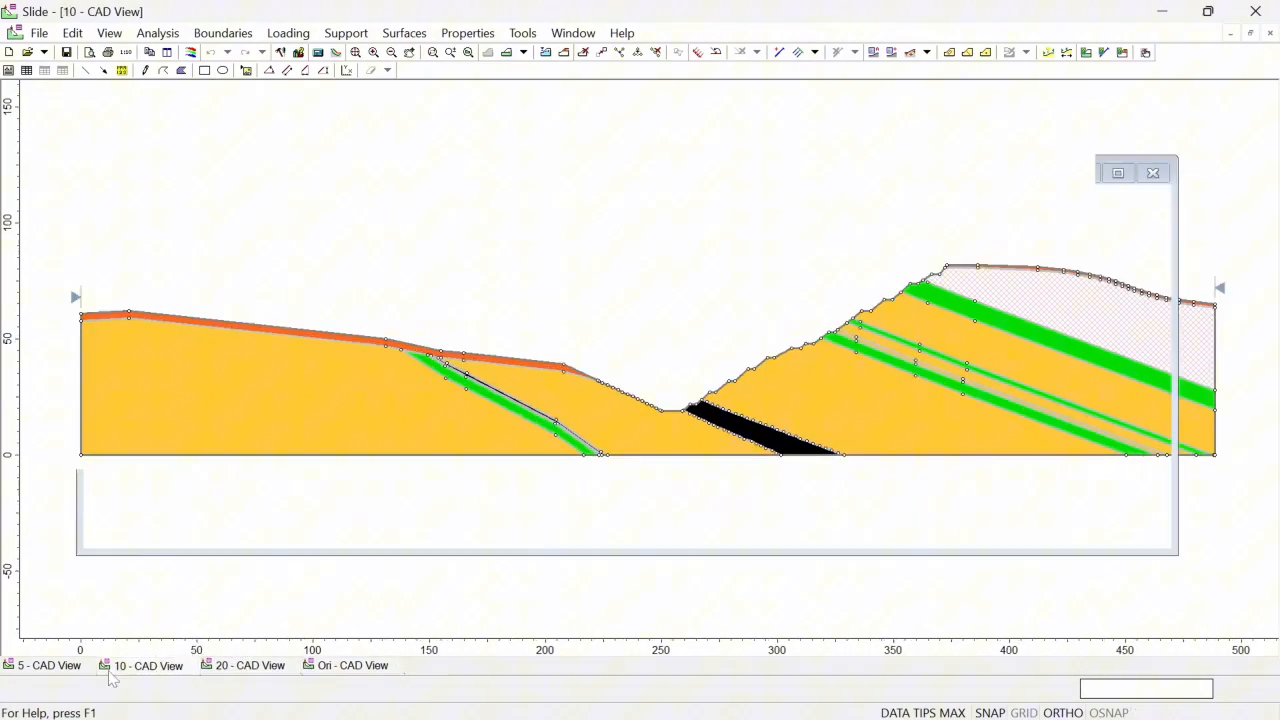
pyautogui.click(42, 665)
pyautogui.moveTo(613, 435)
pyautogui.scroll(1, 598, 343)
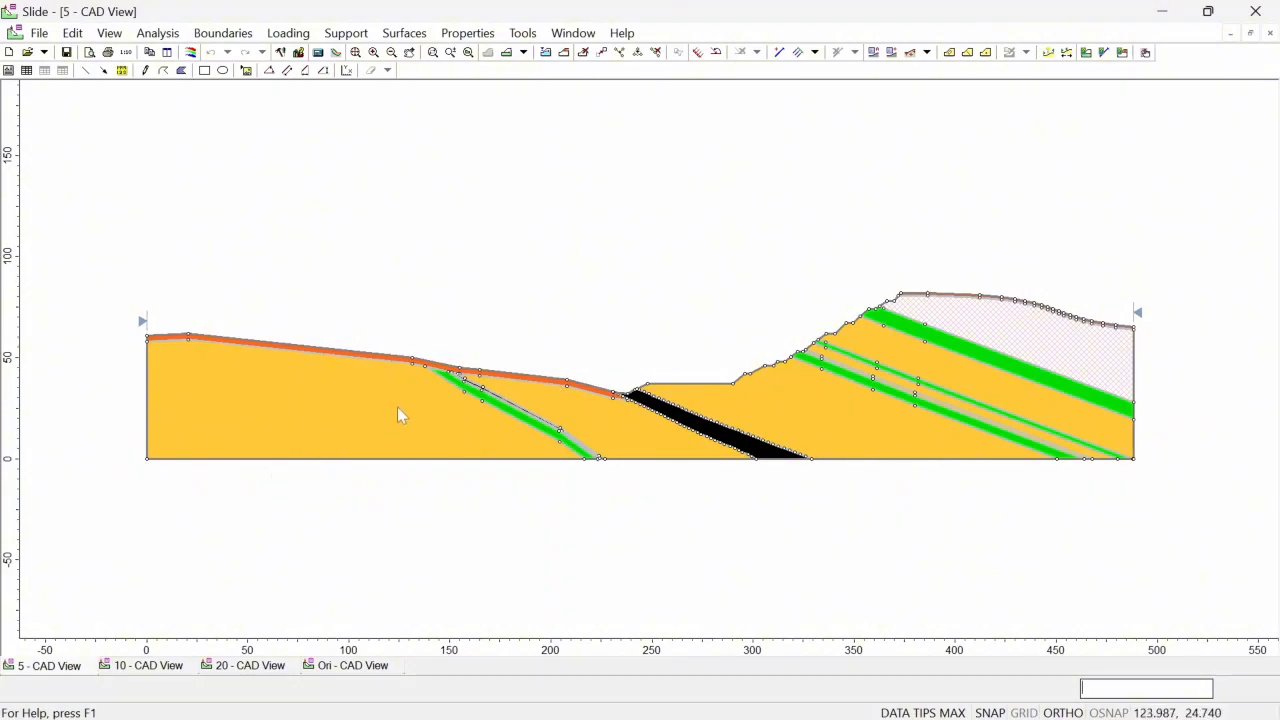
pyautogui.scroll(-1, 397, 414)
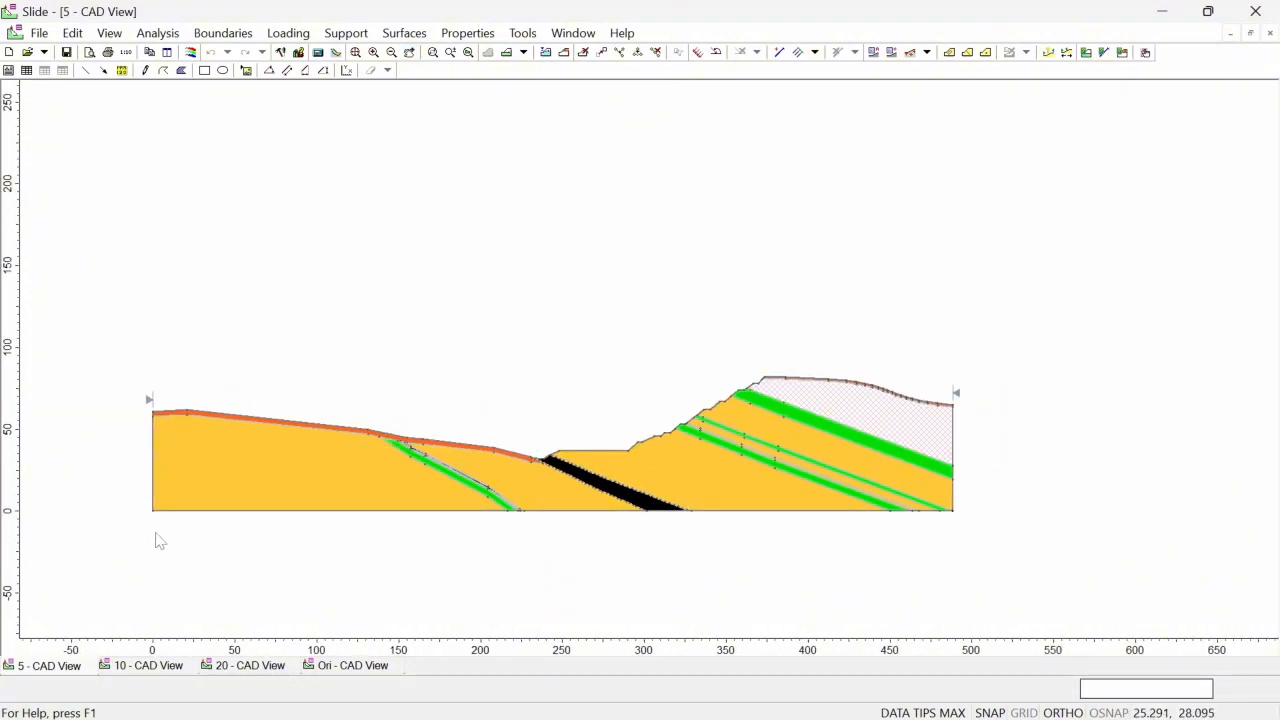
# - Set the Ori model's surface options to circular surfaces with the Grid Search method
pyautogui.click(345, 666)
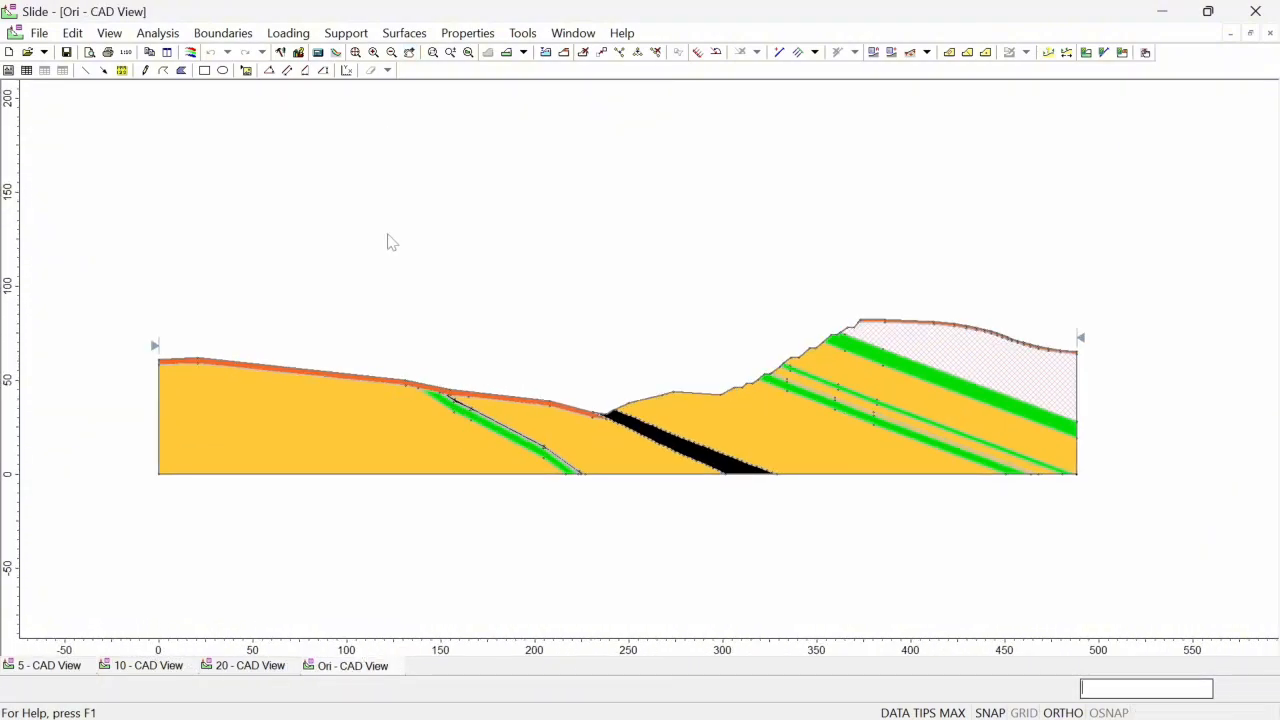
pyautogui.click(467, 34)
pyautogui.moveTo(400, 42)
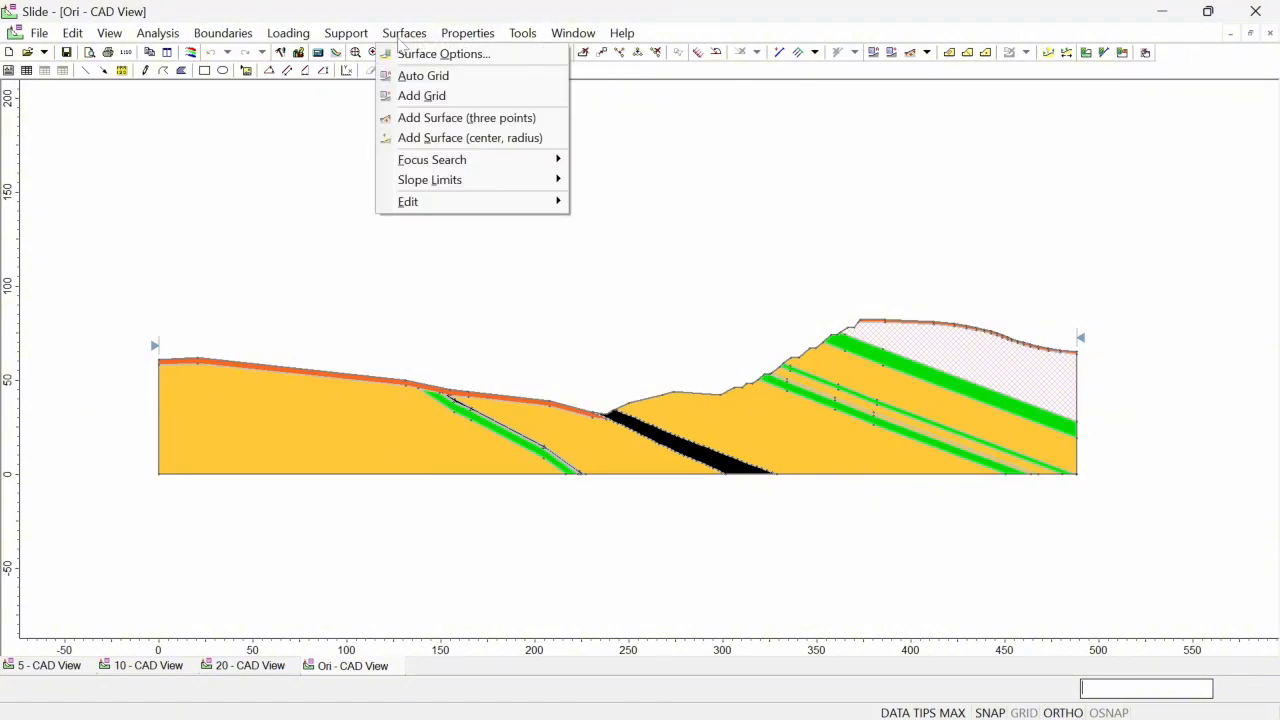
pyautogui.click(400, 54)
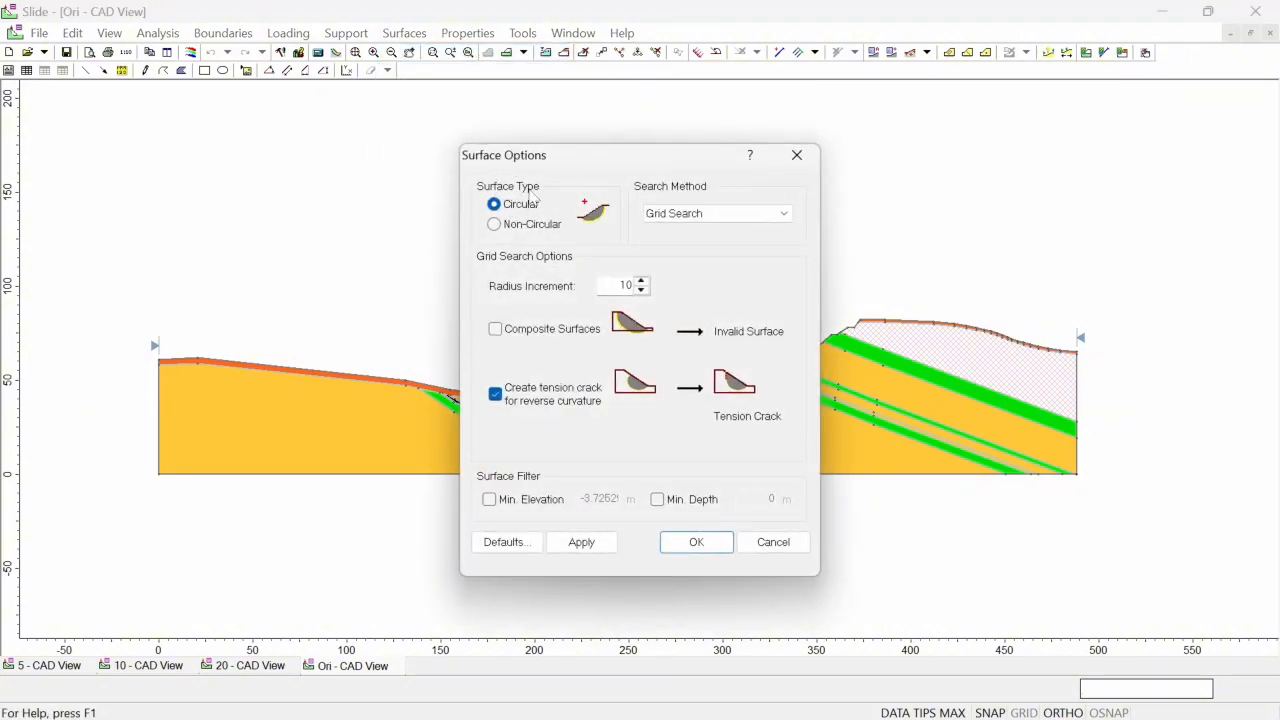
pyautogui.click(710, 218)
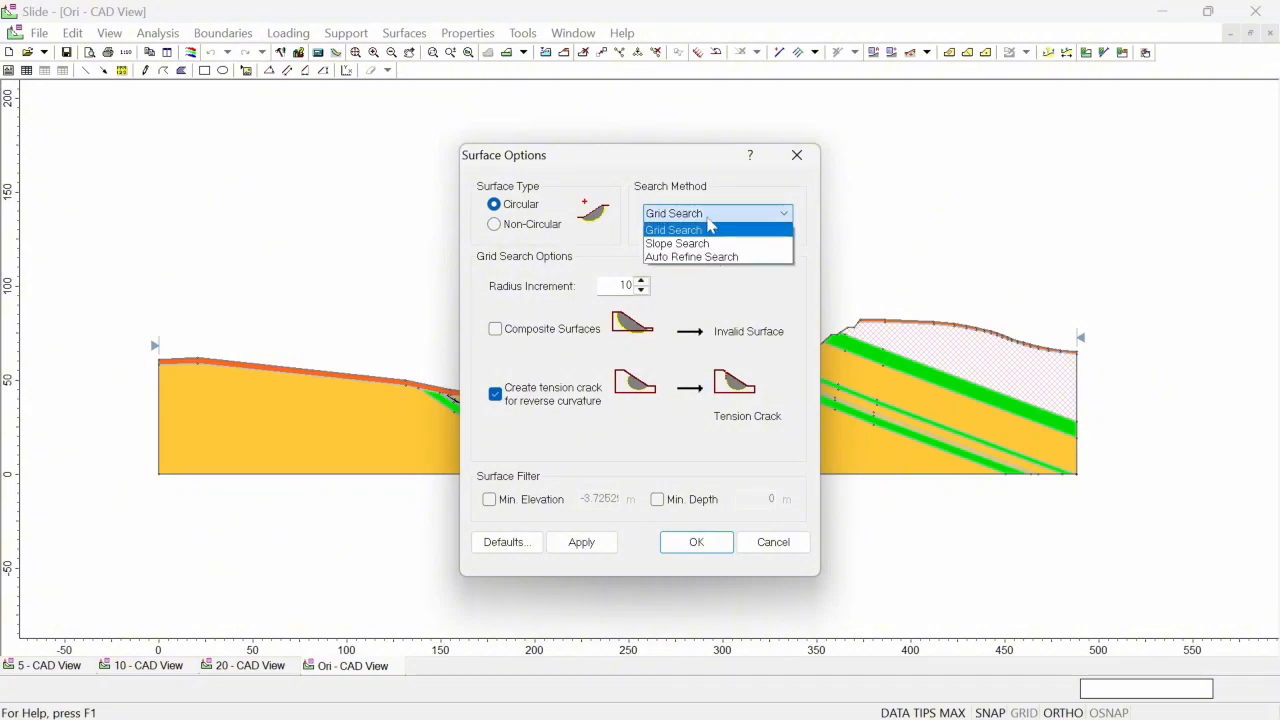
pyautogui.click(710, 229)
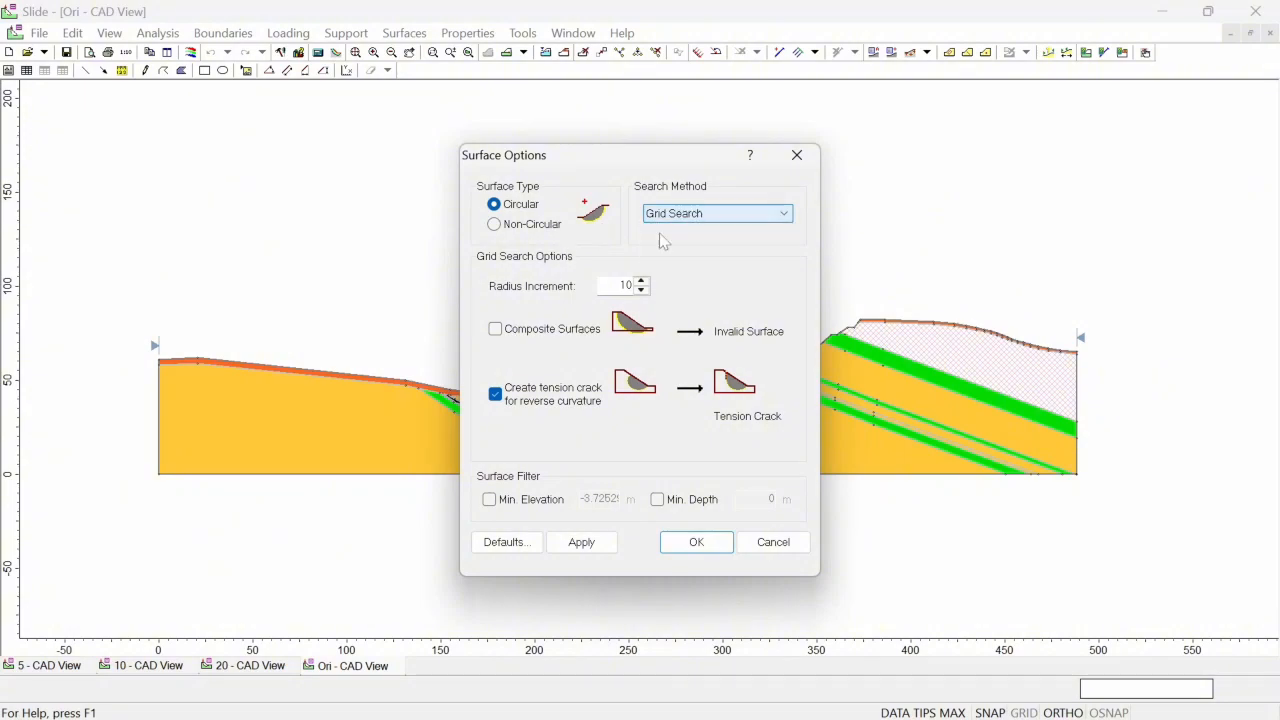
pyautogui.click(720, 546)
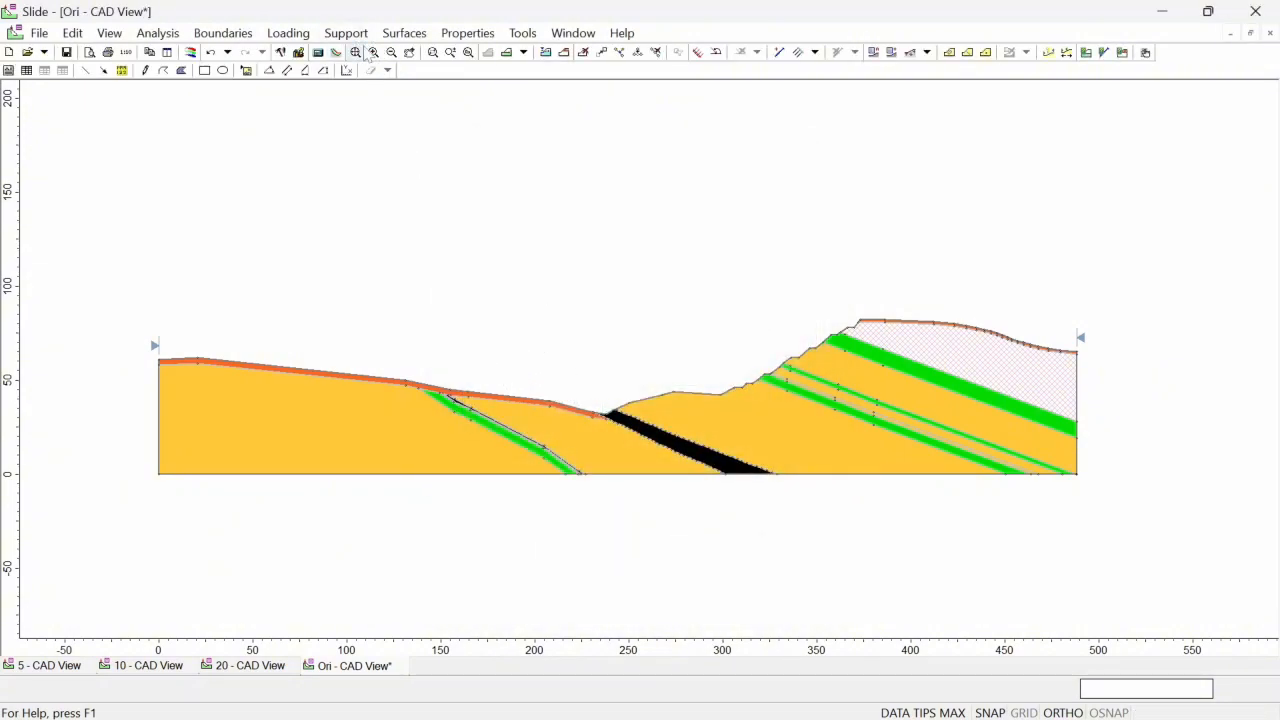
# - Generate a slip-centre grid above the right-hand slope of Ori with 20 intervals in X and 30 in Y
pyautogui.click(404, 33)
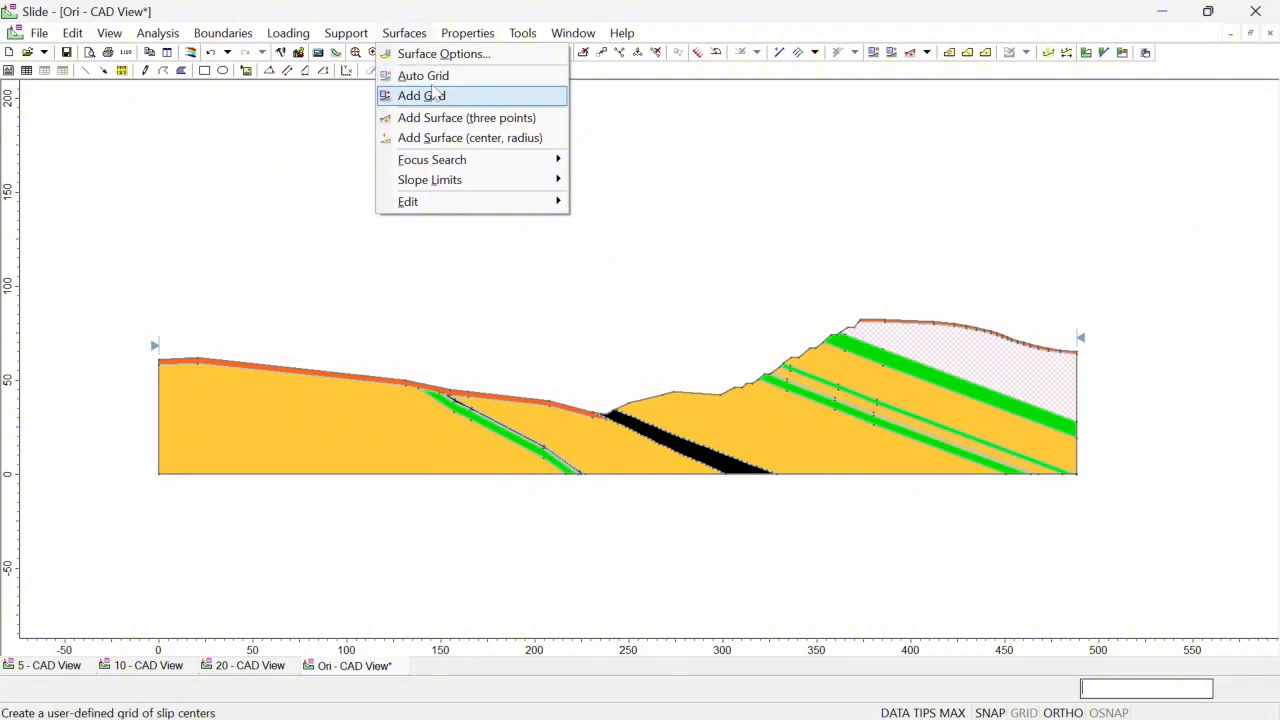
pyautogui.click(435, 95)
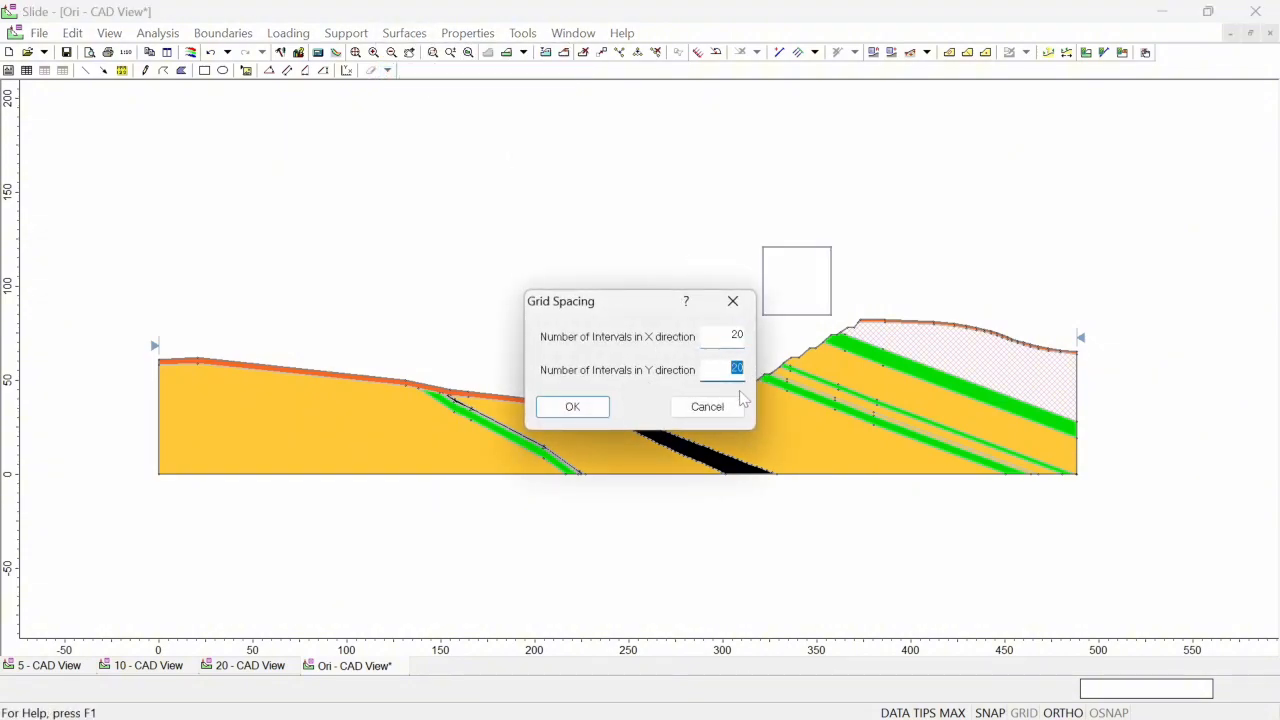
pyautogui.write('3')
pyautogui.click(572, 406)
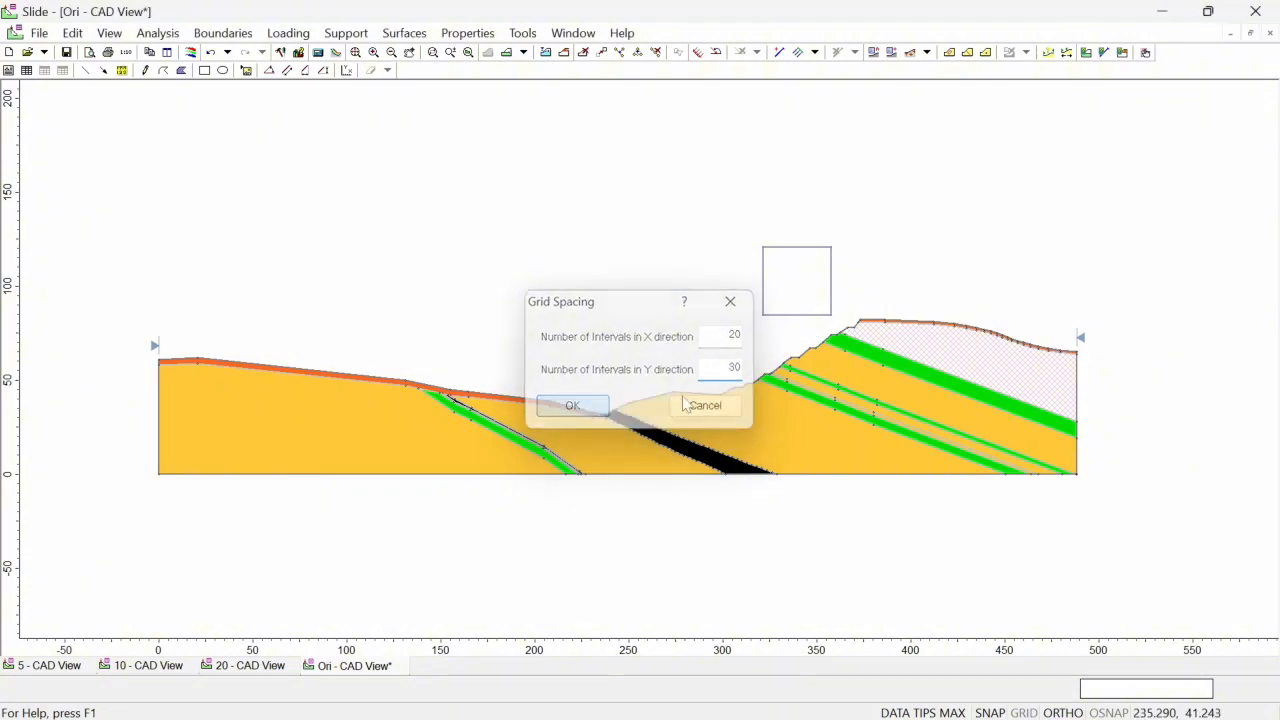
# - Compute the Ori model and view its Bishop simplified safety factor results in SlideInterpret
pyautogui.click(318, 52)
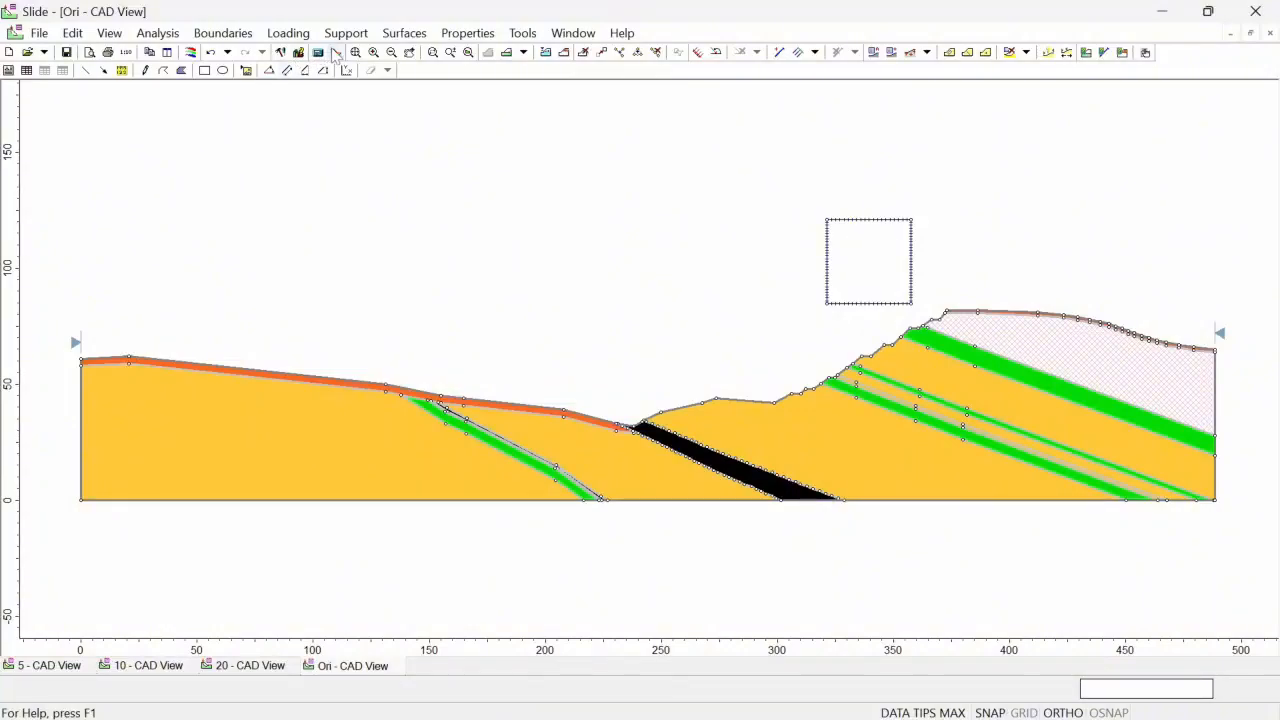
pyautogui.click(336, 53)
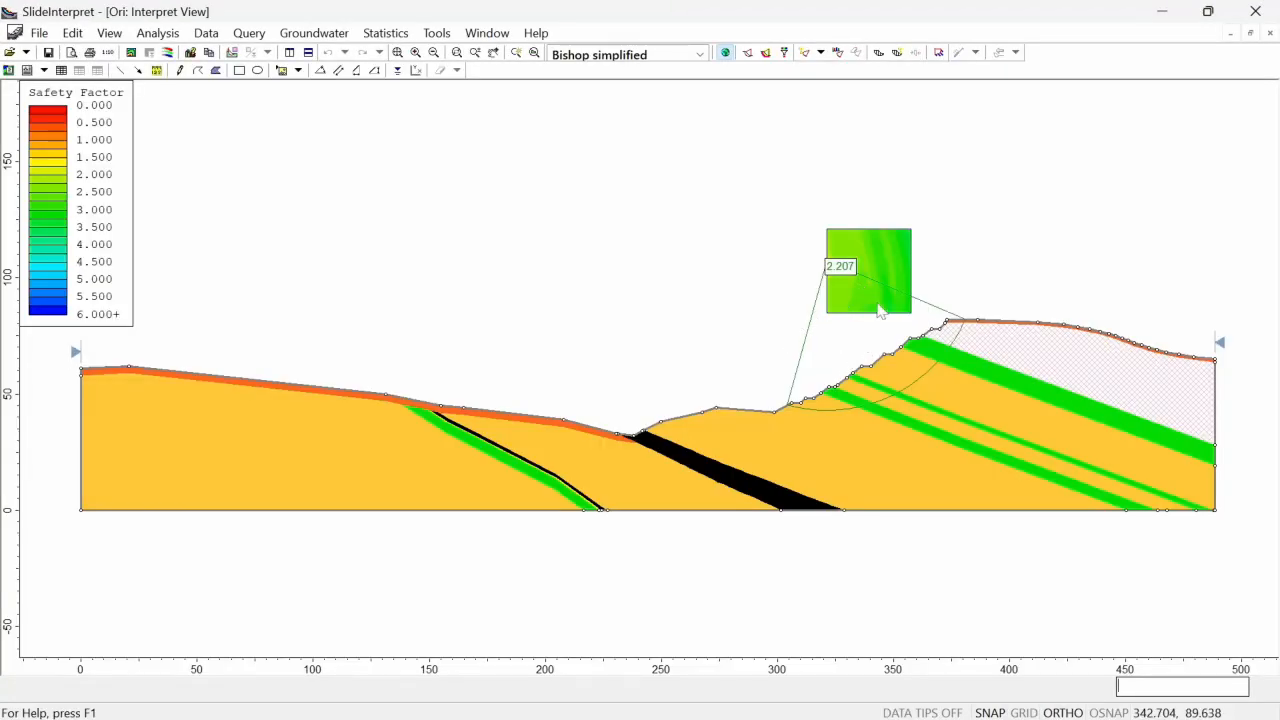
pyautogui.scroll(-1, 884, 330)
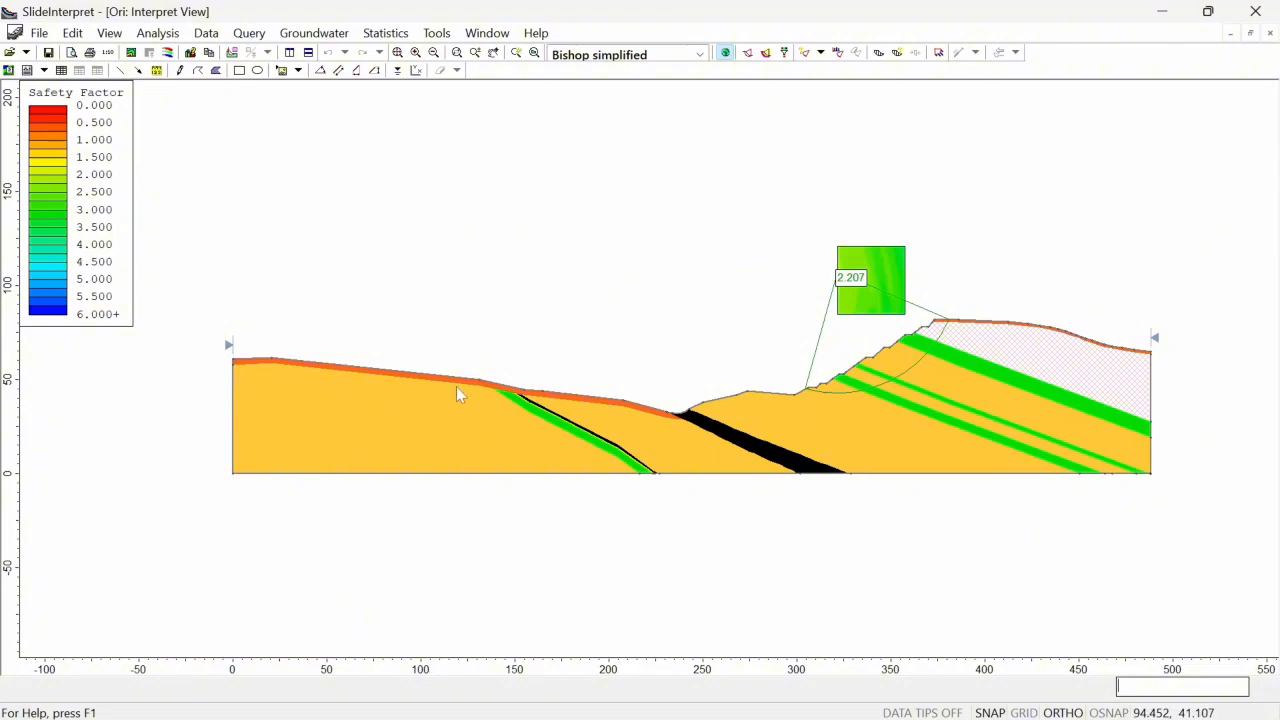
pyautogui.hotkey('alt', 'Tab')
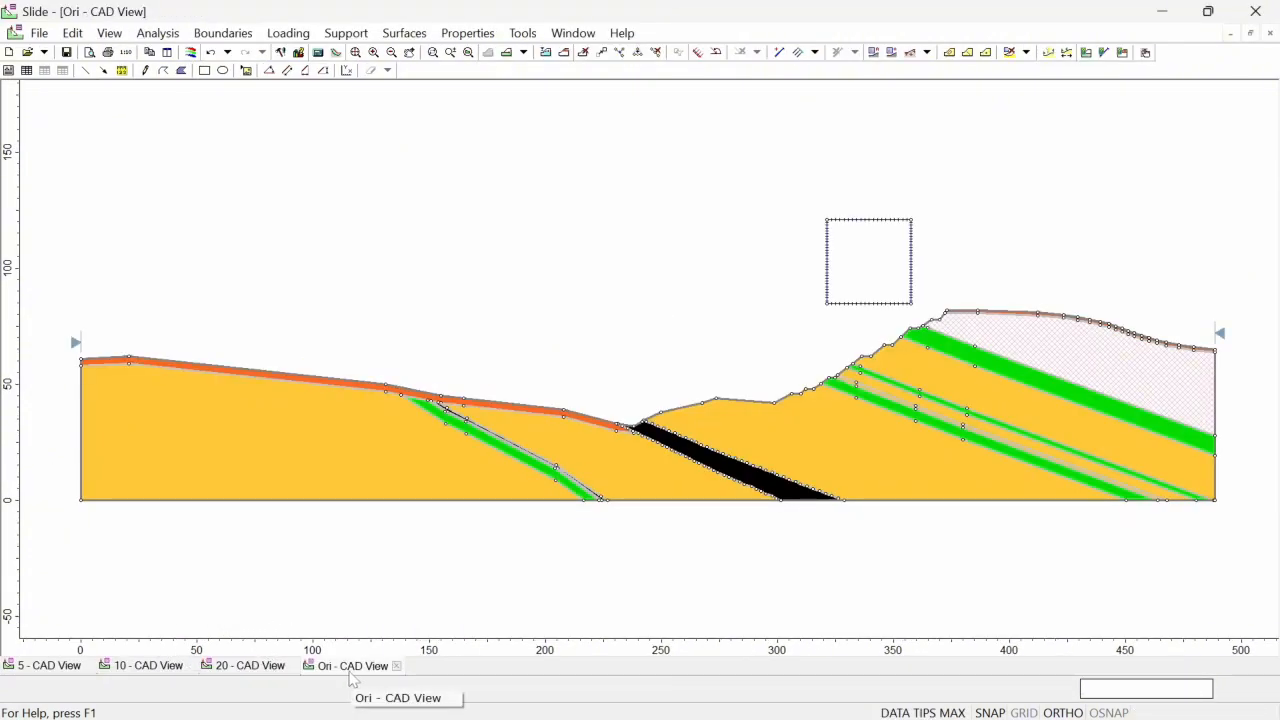
pyautogui.hotkey('alt', 'Tab')
pyautogui.hotkey('alt', 'Tab')
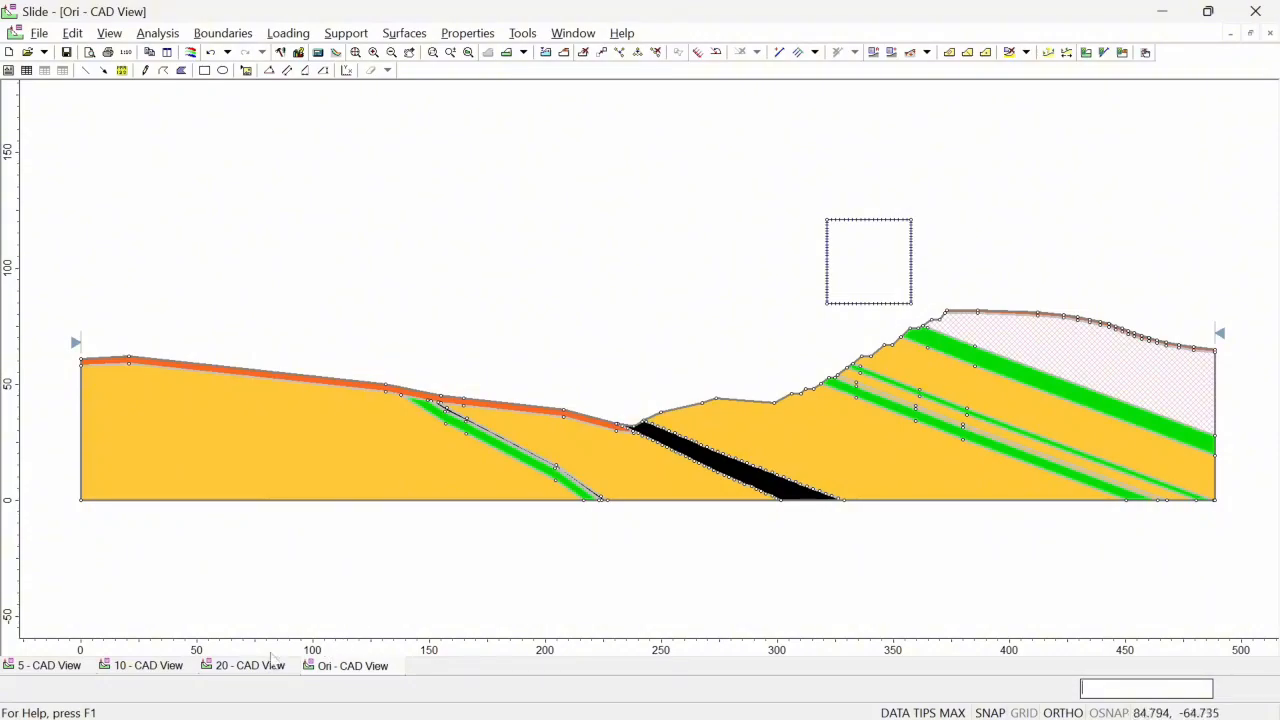
# - Generate an automatic slip-centre grid in the 5 model with 20 intervals in X and 50 in Y
pyautogui.click(35, 670)
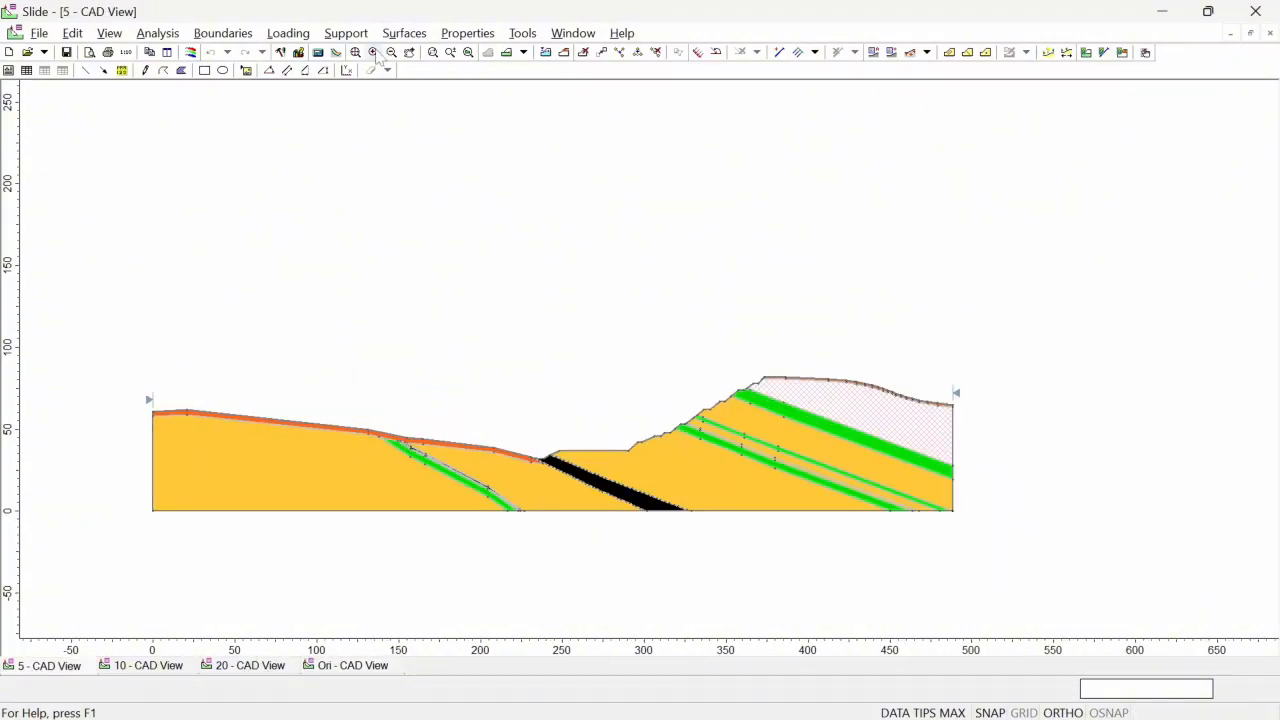
pyautogui.click(404, 33)
pyautogui.click(440, 77)
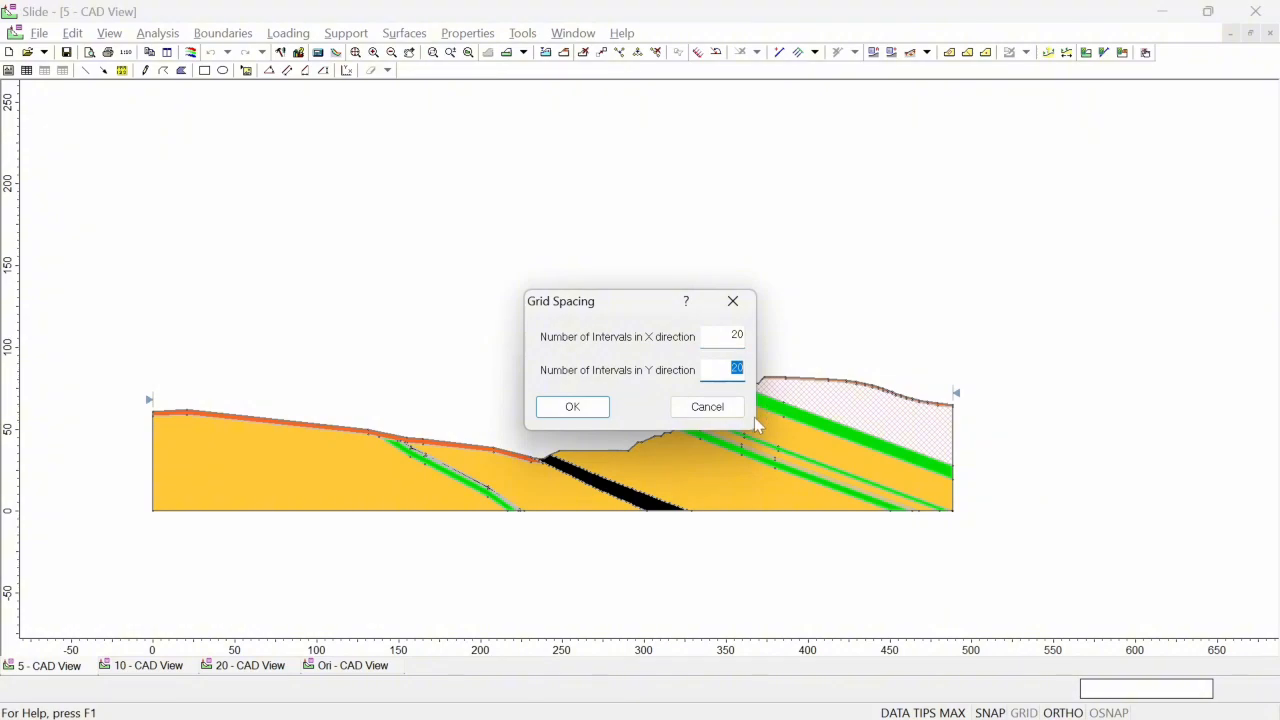
pyautogui.write('50')
pyautogui.click(572, 406)
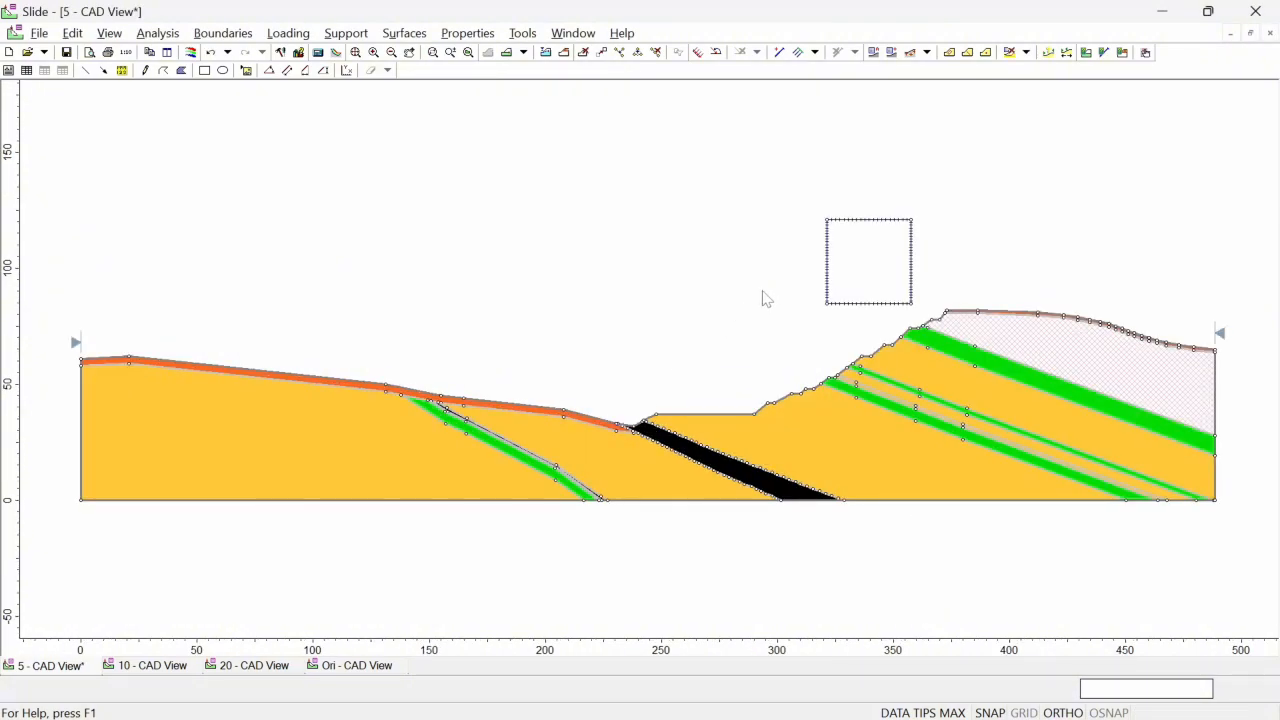
# - Compute the 5 model and view its Bishop simplified safety factor results in SlideInterpret
pyautogui.click(336, 53)
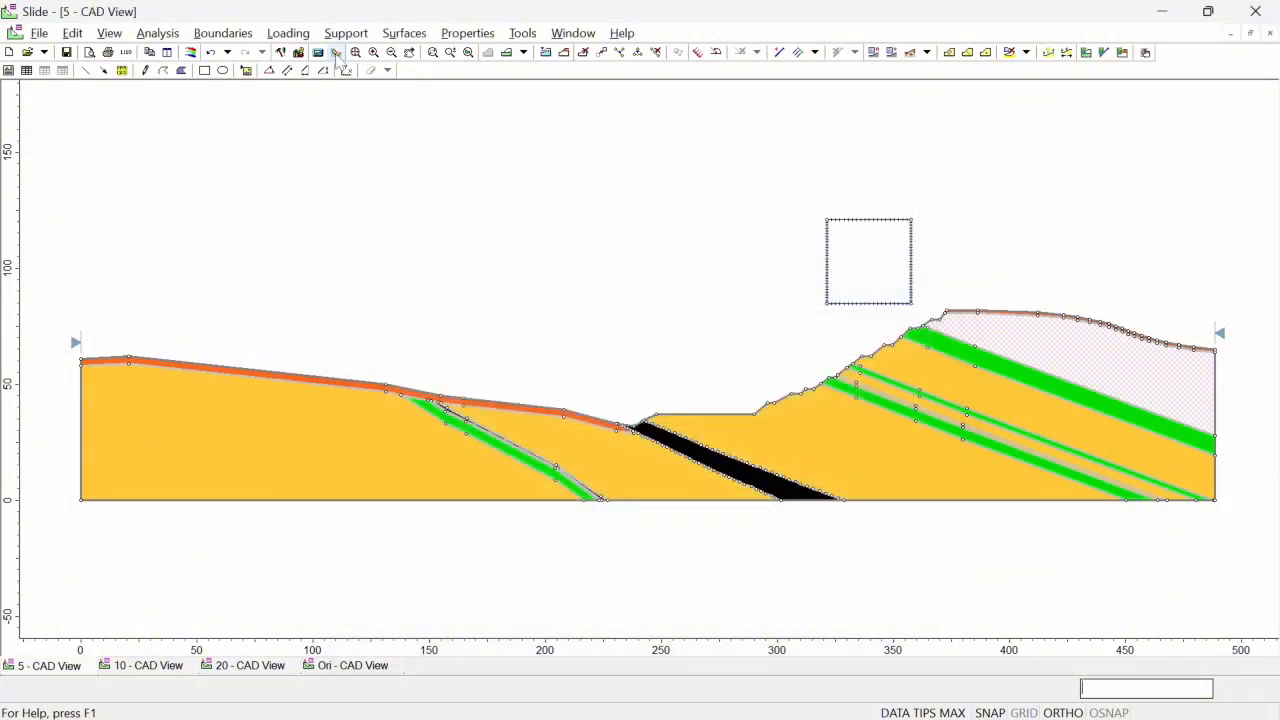
pyautogui.click(337, 54)
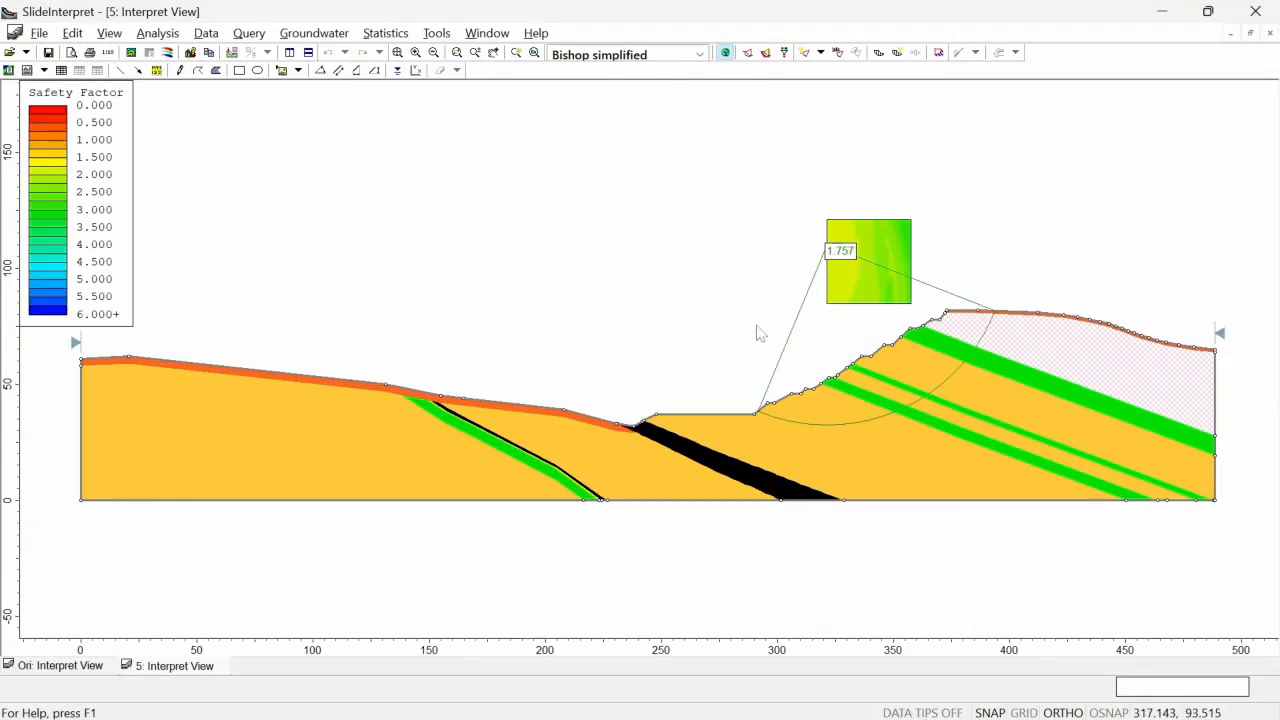
pyautogui.hotkey('alt', 'Tab')
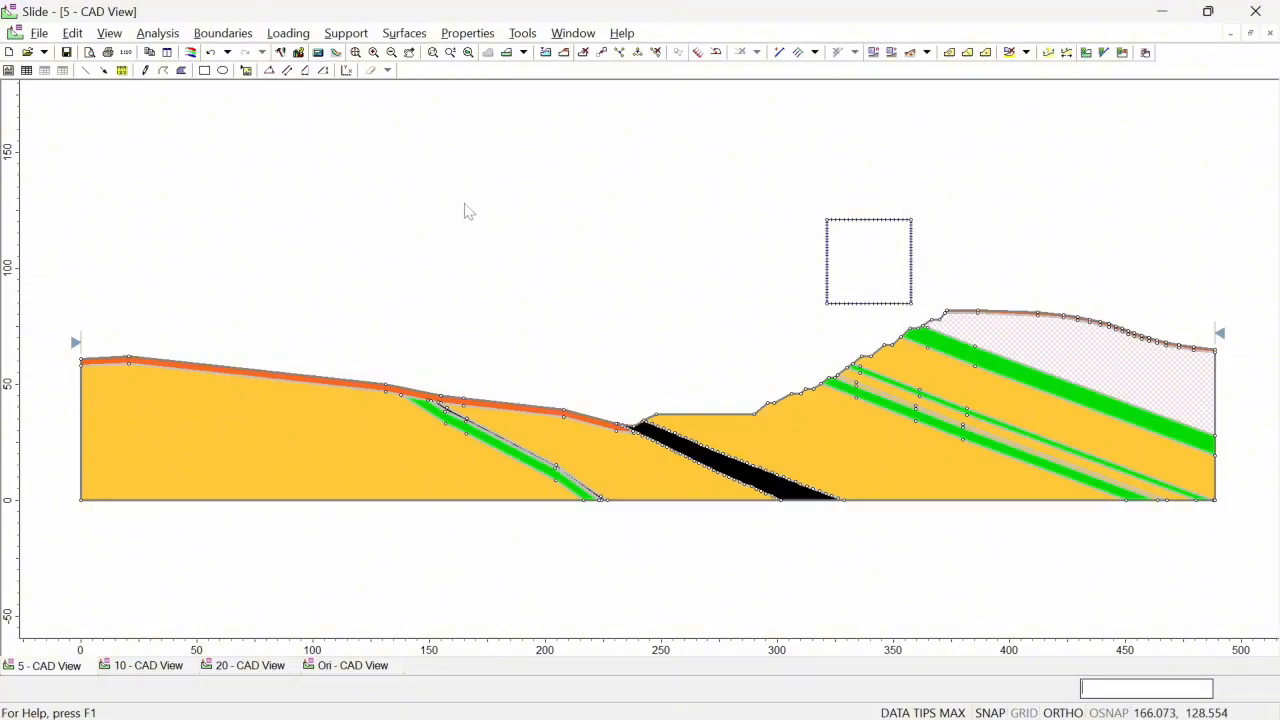
# - Generate an automatic slip-centre grid in the 10 model with 20 intervals in X and 30 in Y
pyautogui.click(146, 666)
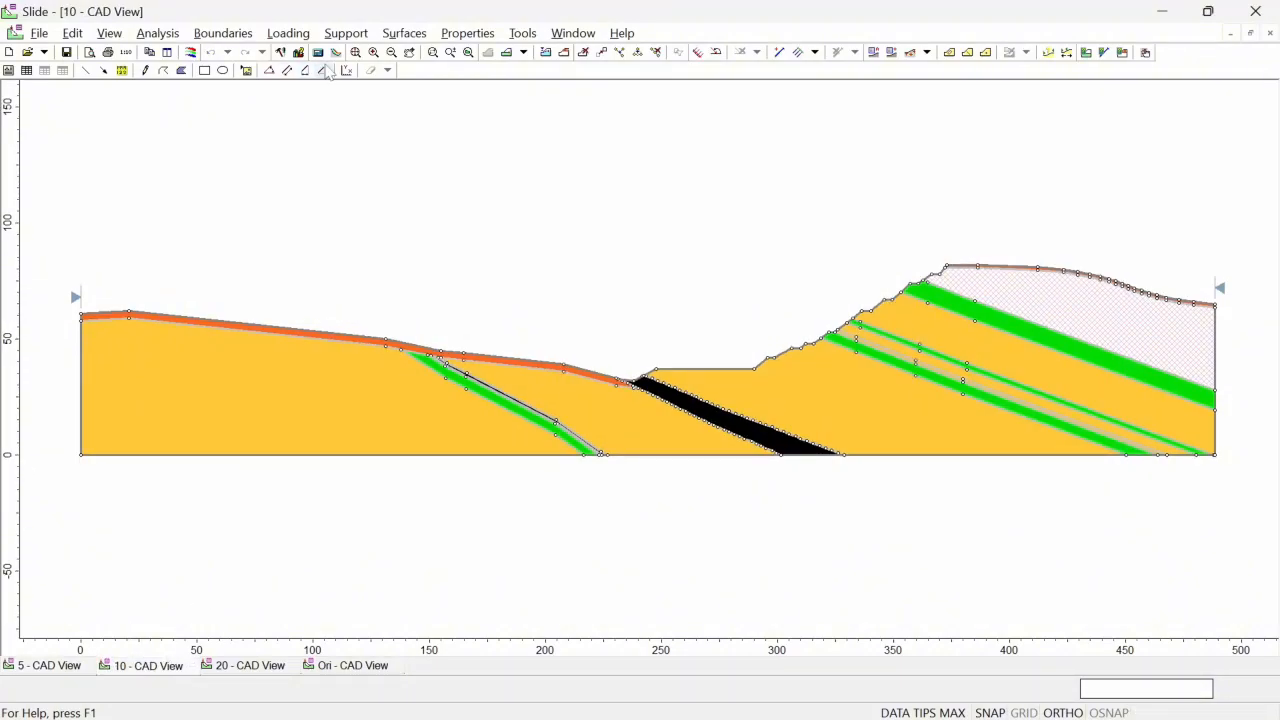
pyautogui.click(404, 33)
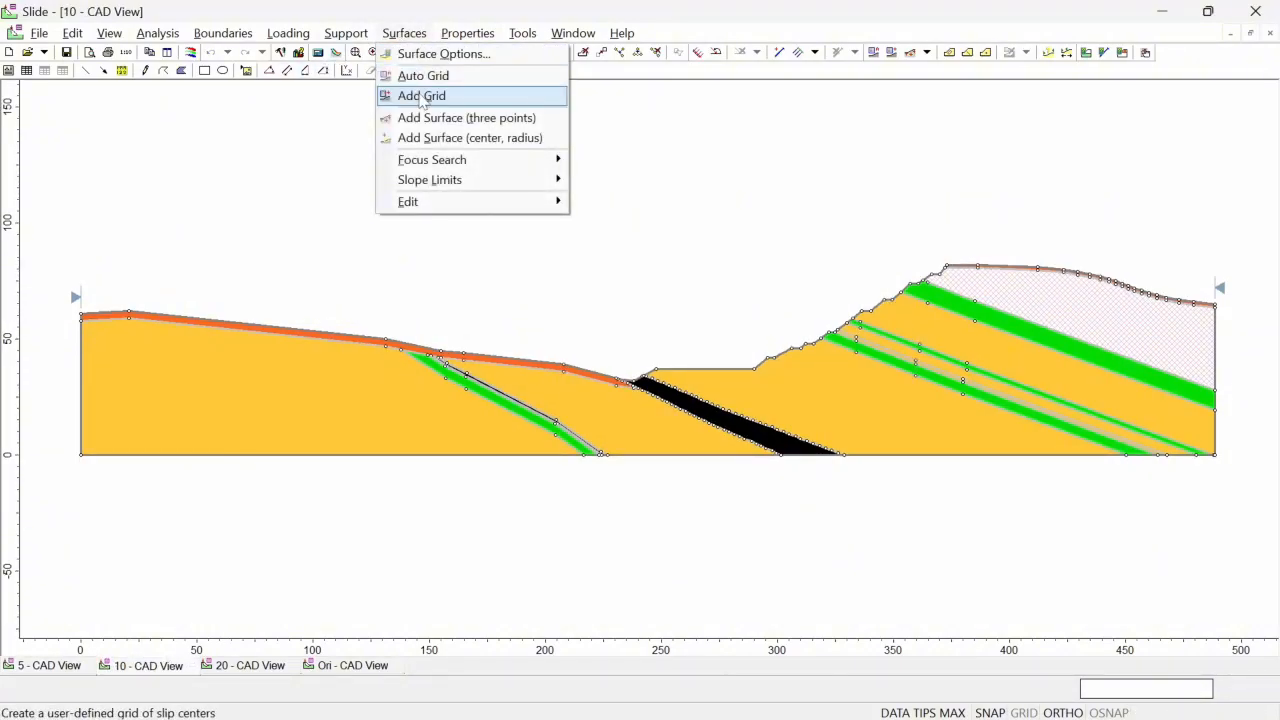
pyautogui.click(420, 94)
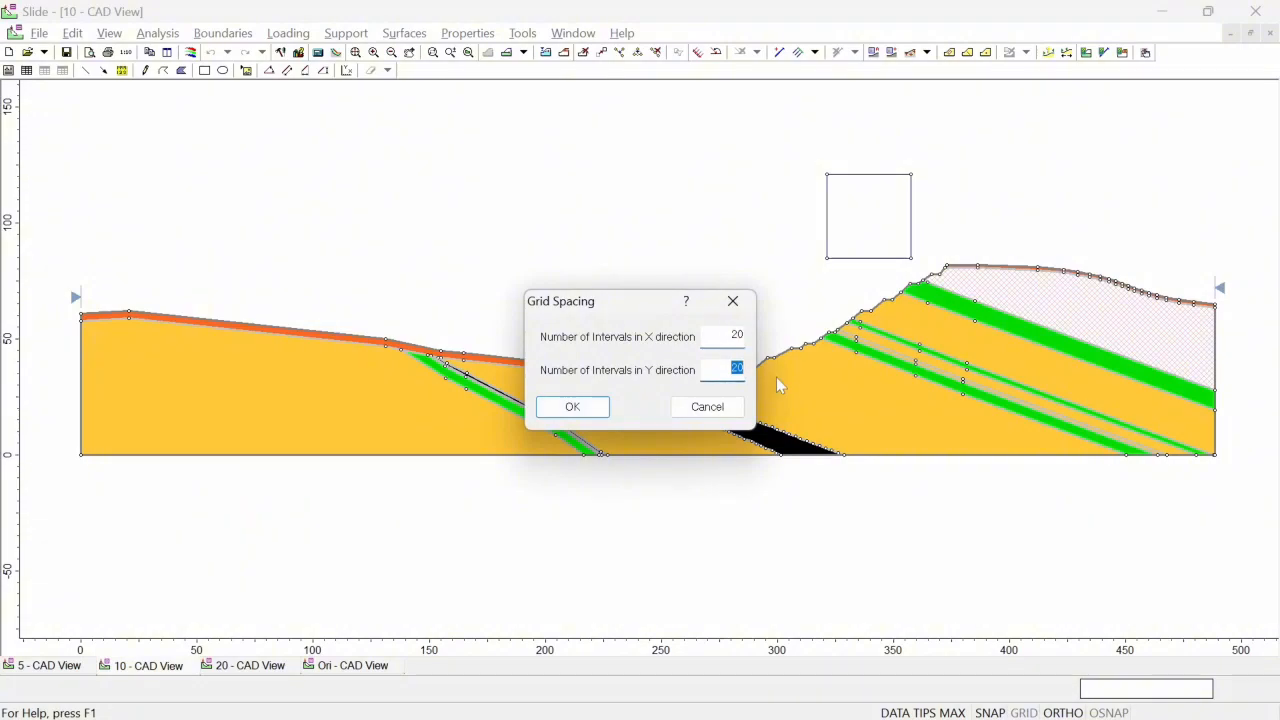
pyautogui.write('30')
pyautogui.click(572, 406)
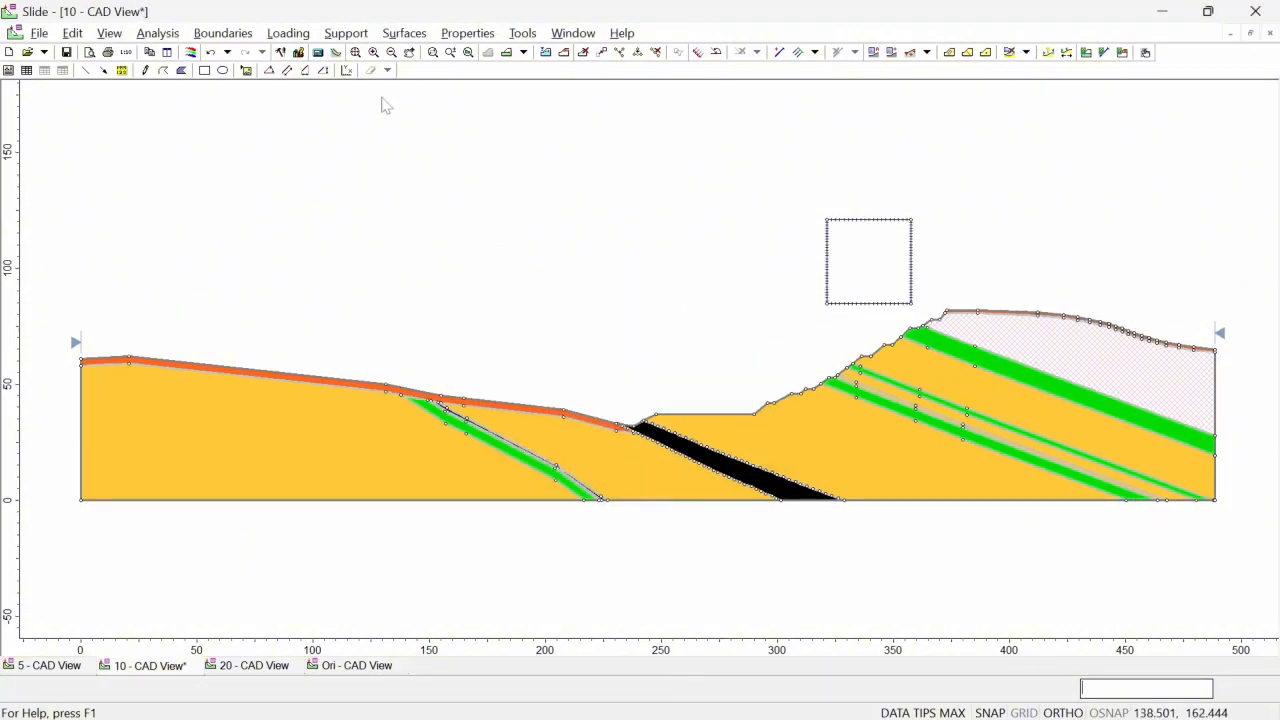
# - Compute the 10 model and compare its Bishop simplified safety factor results with those of 5 and Ori in SlideInterpret
pyautogui.click(346, 55)
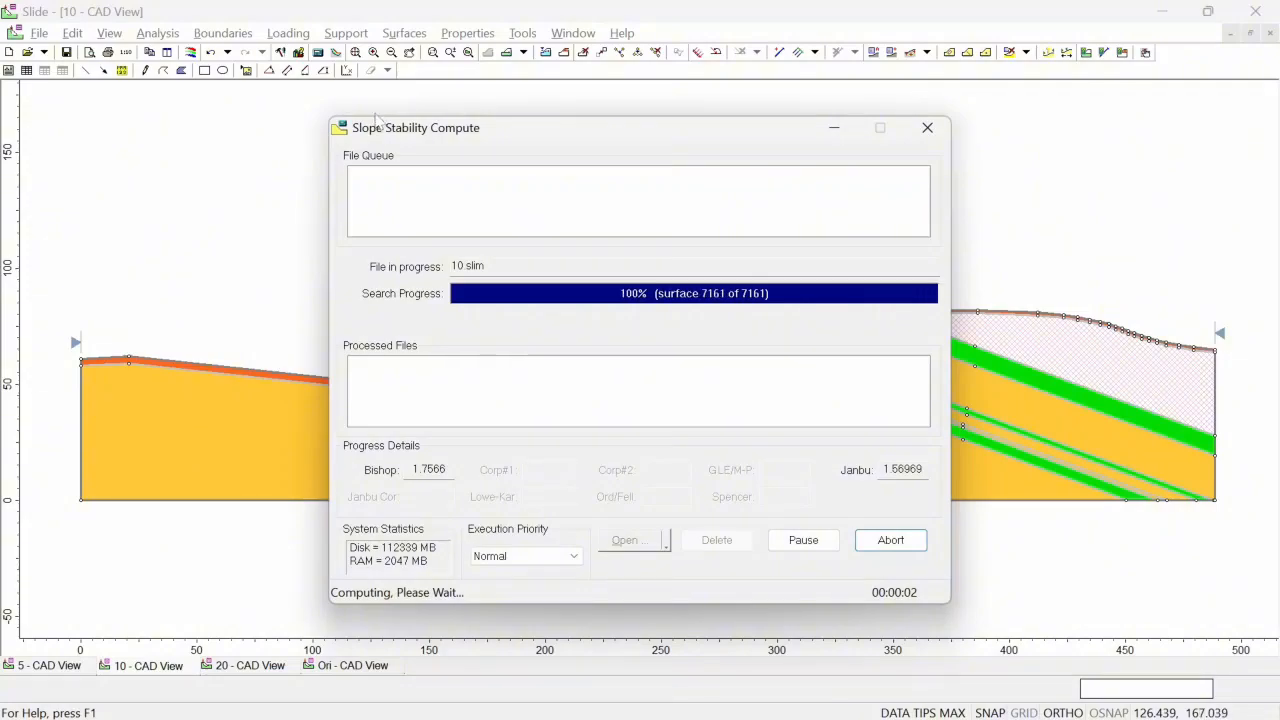
pyautogui.click(338, 55)
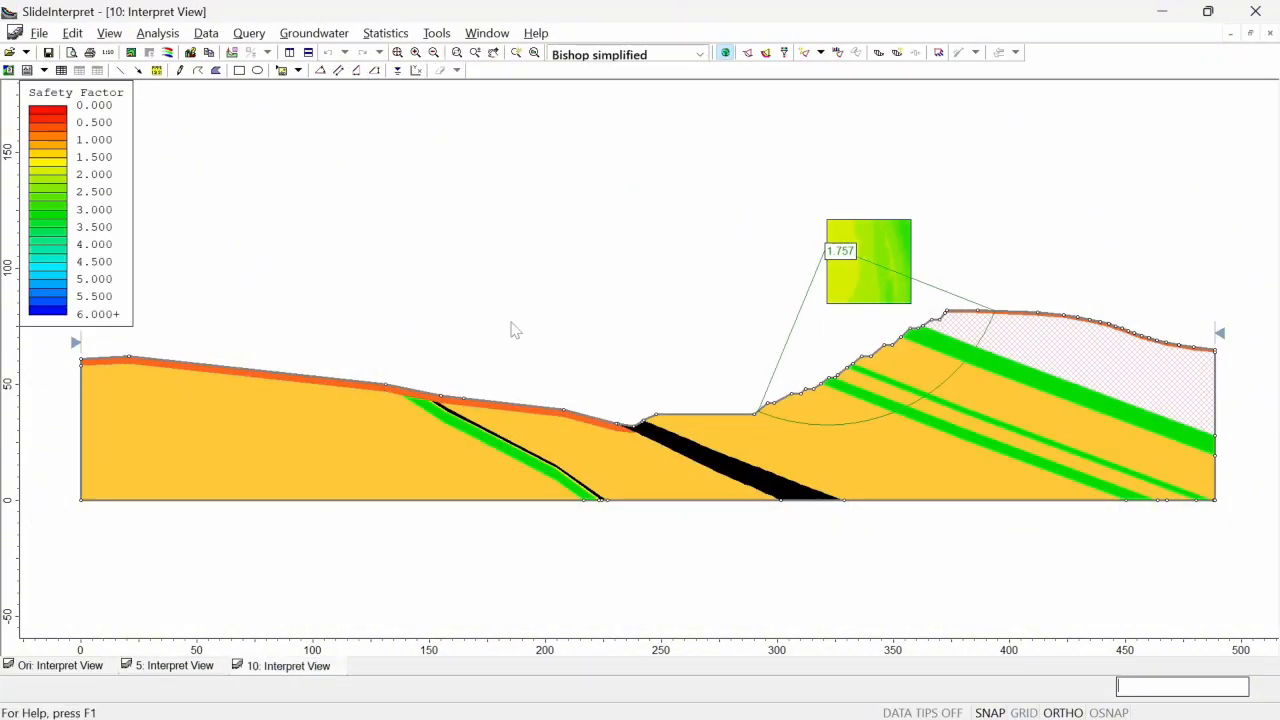
pyautogui.click(145, 667)
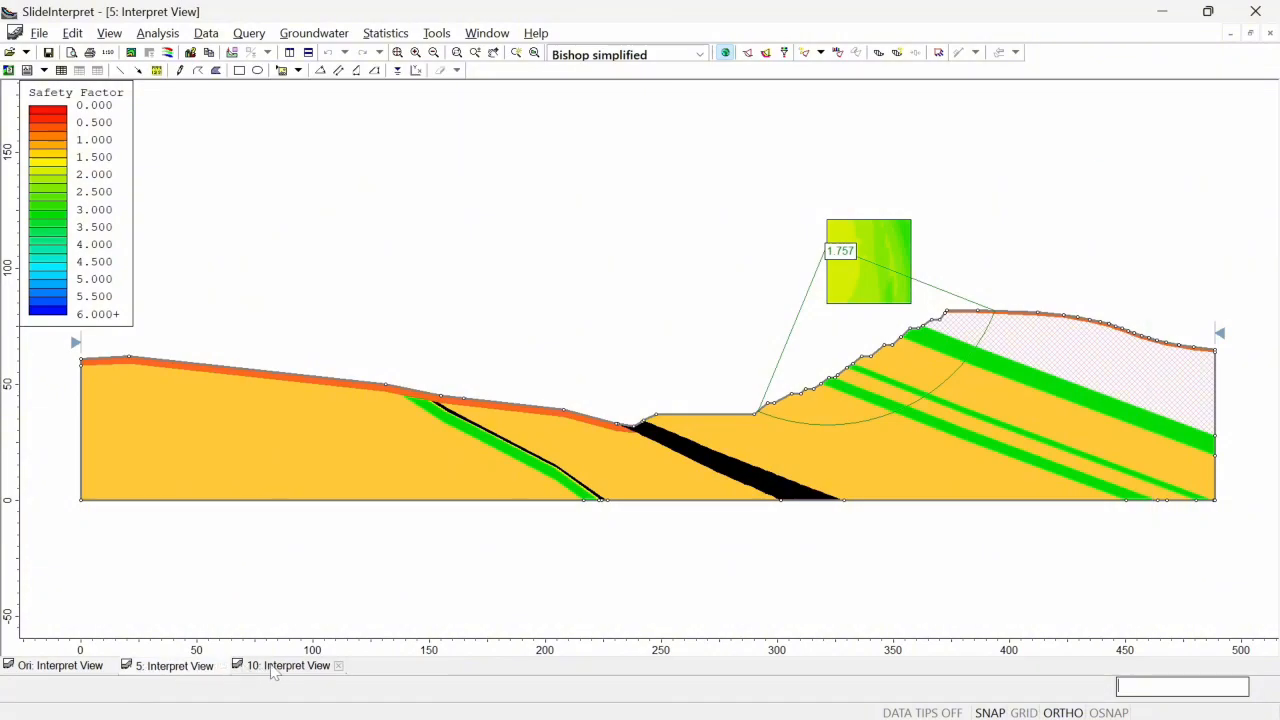
pyautogui.click(290, 667)
pyautogui.click(47, 668)
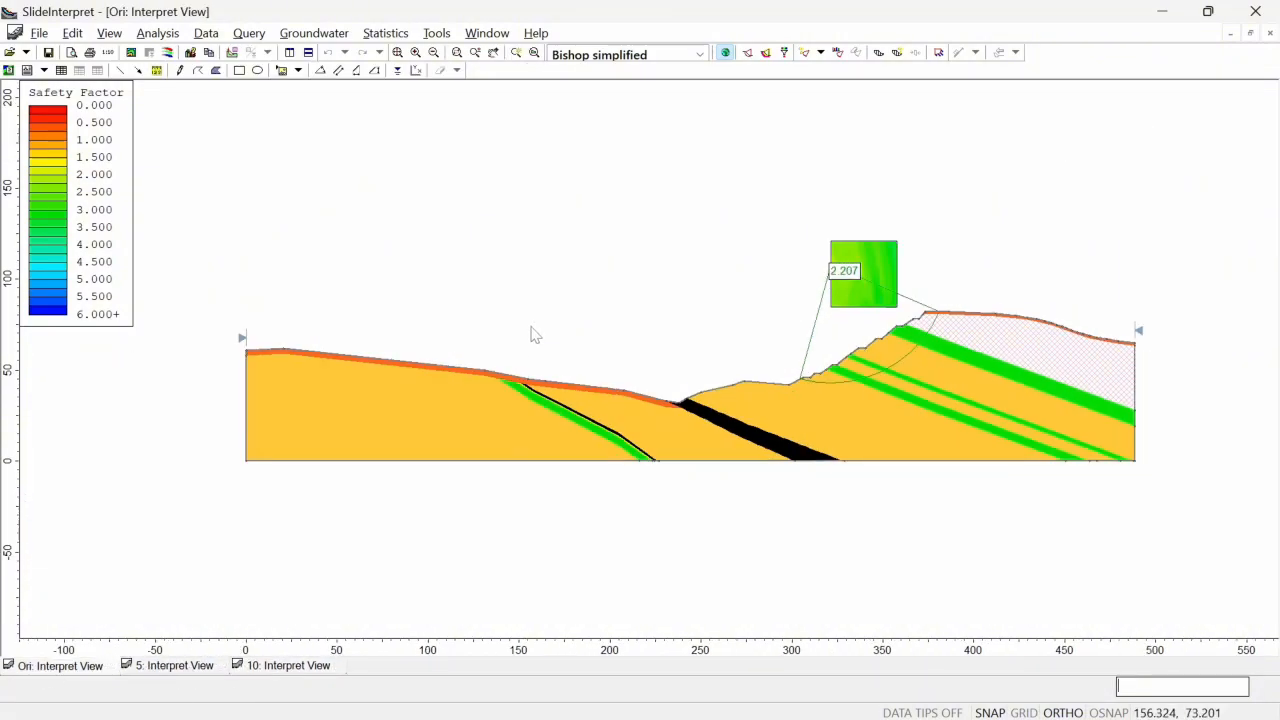
# - Return to Slide and generate an automatic slip-centre grid in the 20 model with 20 intervals in X and 30 in Y
pyautogui.hotkey('alt', 'Tab')
pyautogui.click(278, 668)
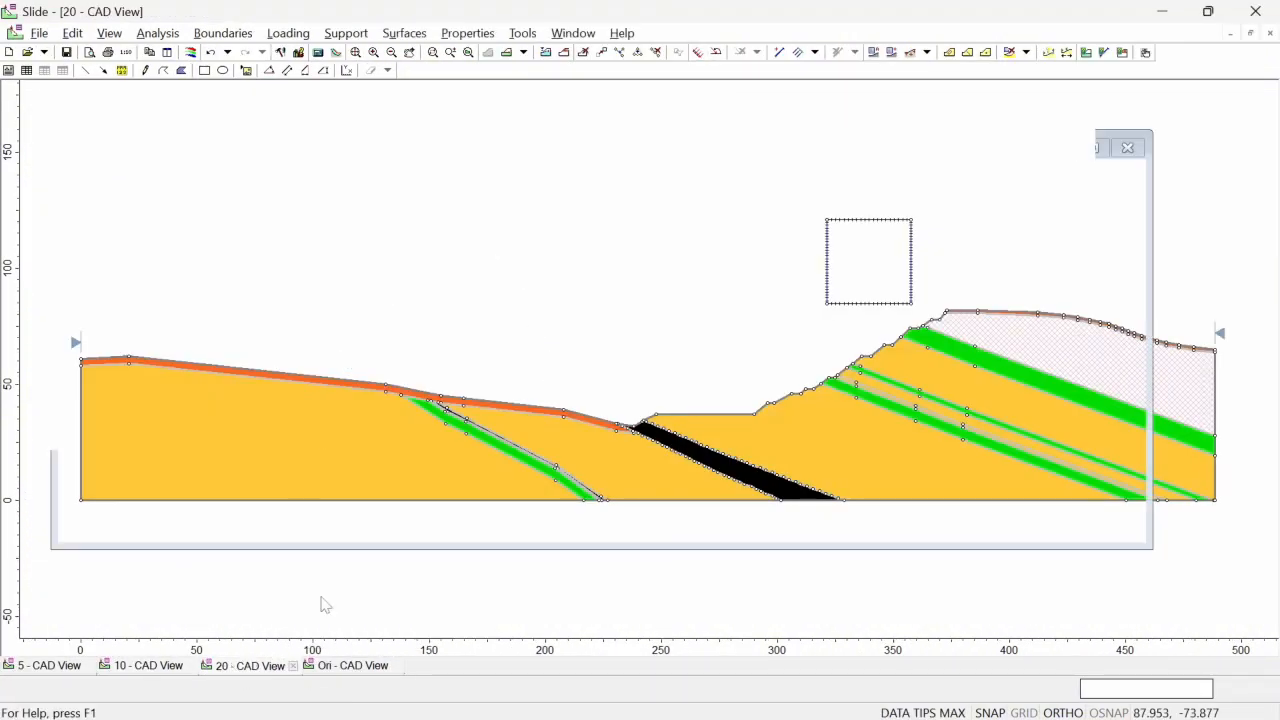
pyautogui.click(424, 33)
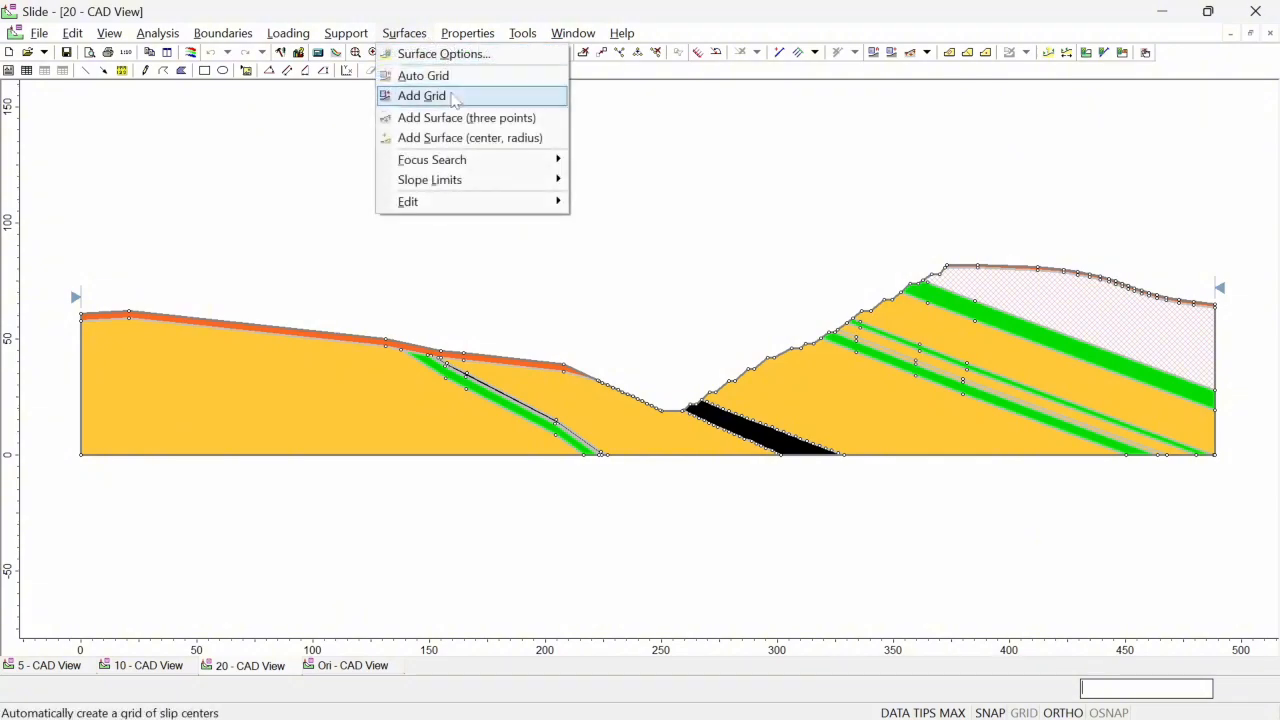
pyautogui.click(445, 78)
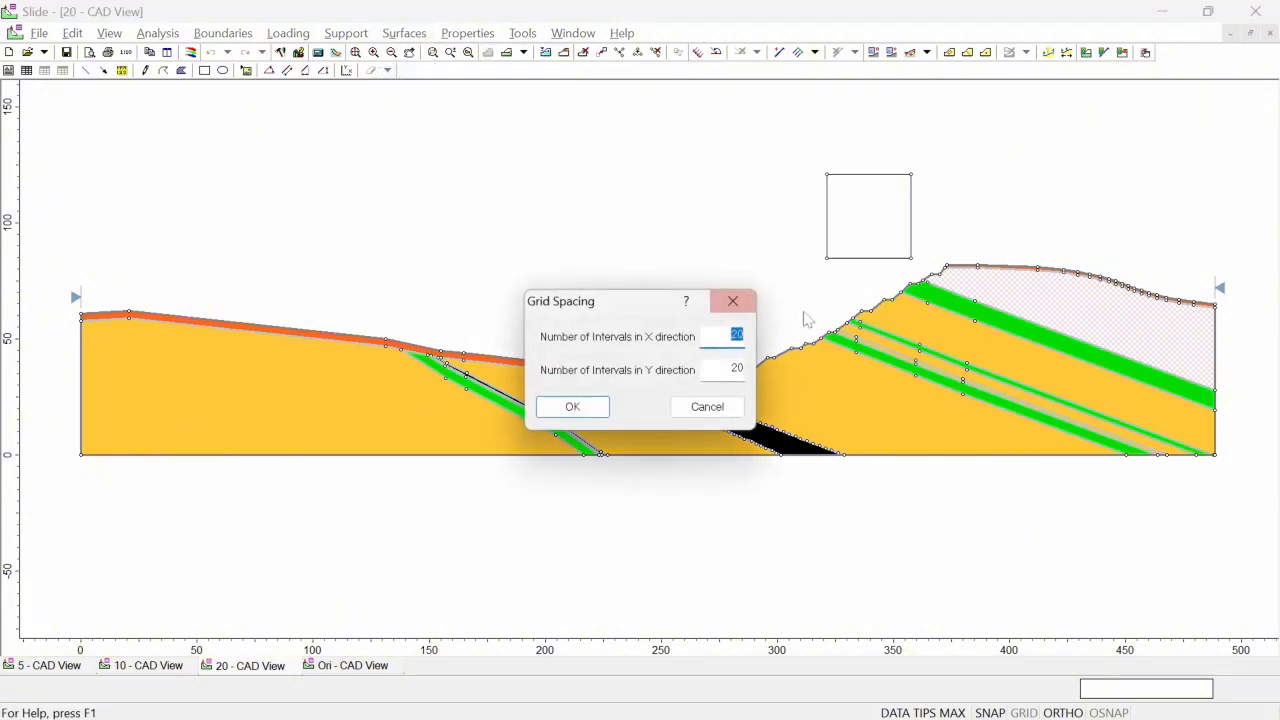
pyautogui.write('3')
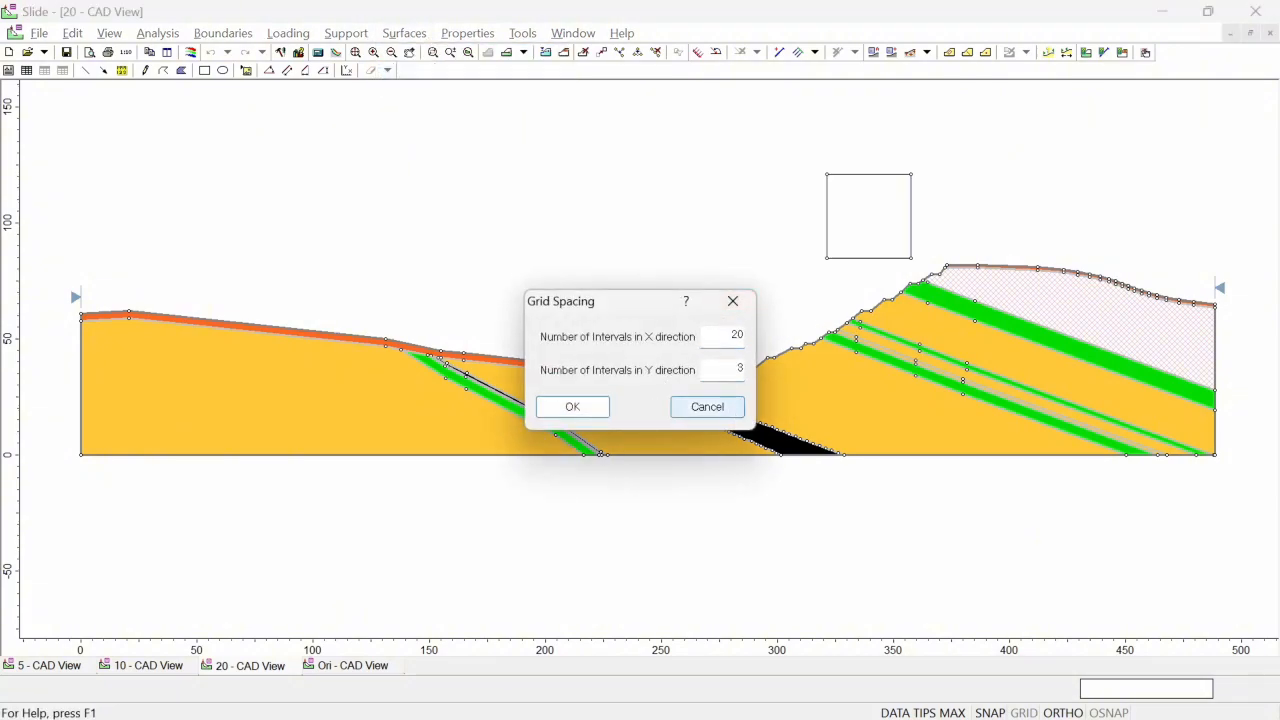
pyautogui.write('0')
pyautogui.click(592, 411)
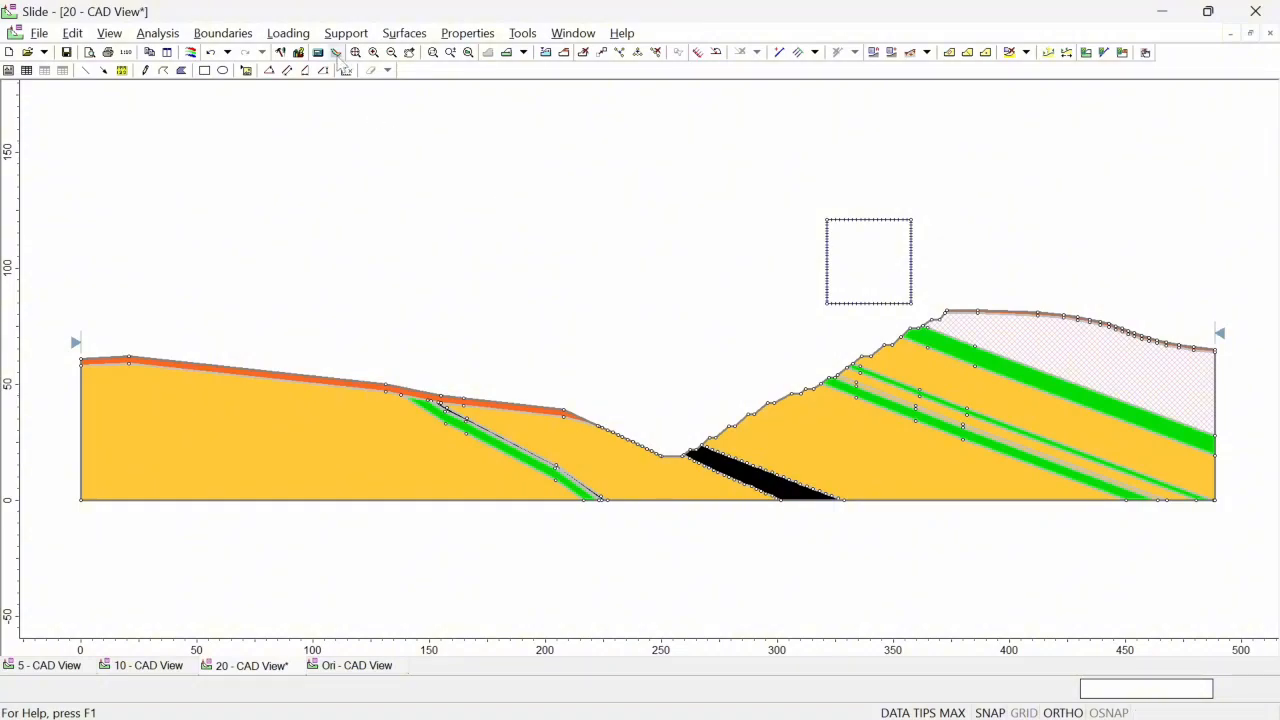
# - Compute the 20 model with the automatic grid and compare its safety factor results with those of 10, 5 and Ori in SlideInterpret
pyautogui.click(319, 53)
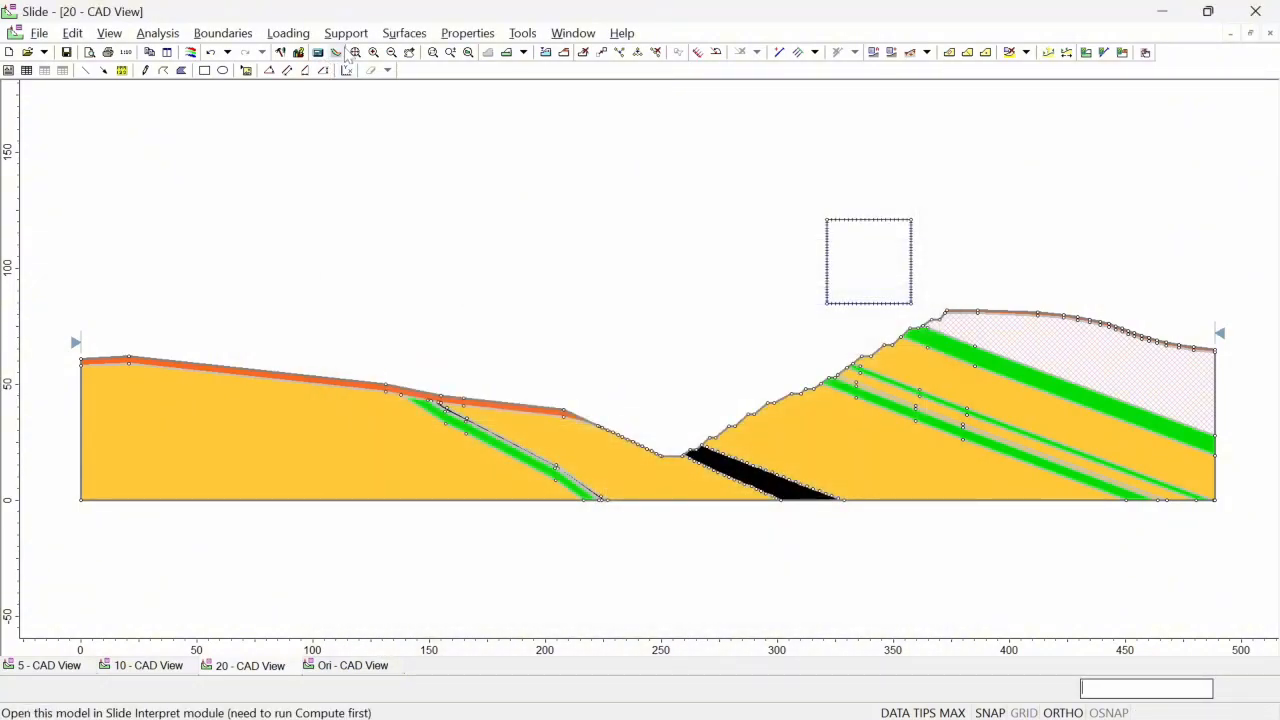
pyautogui.click(338, 53)
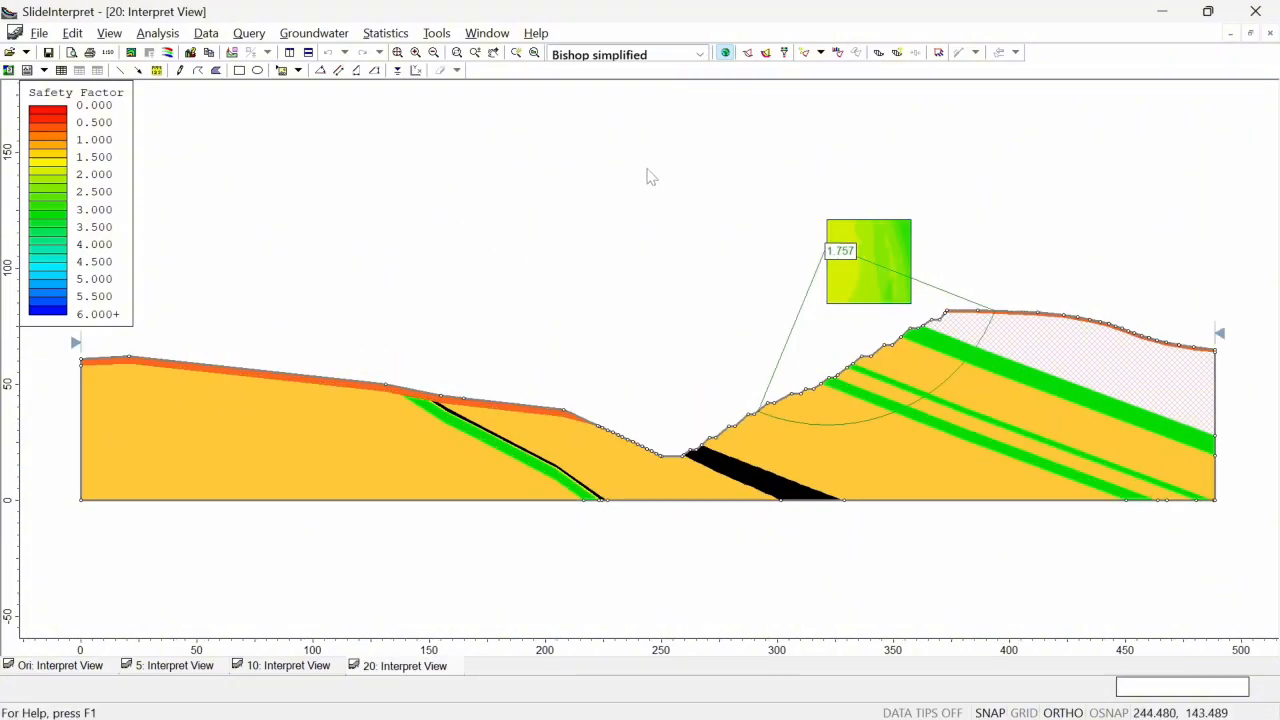
pyautogui.click(262, 667)
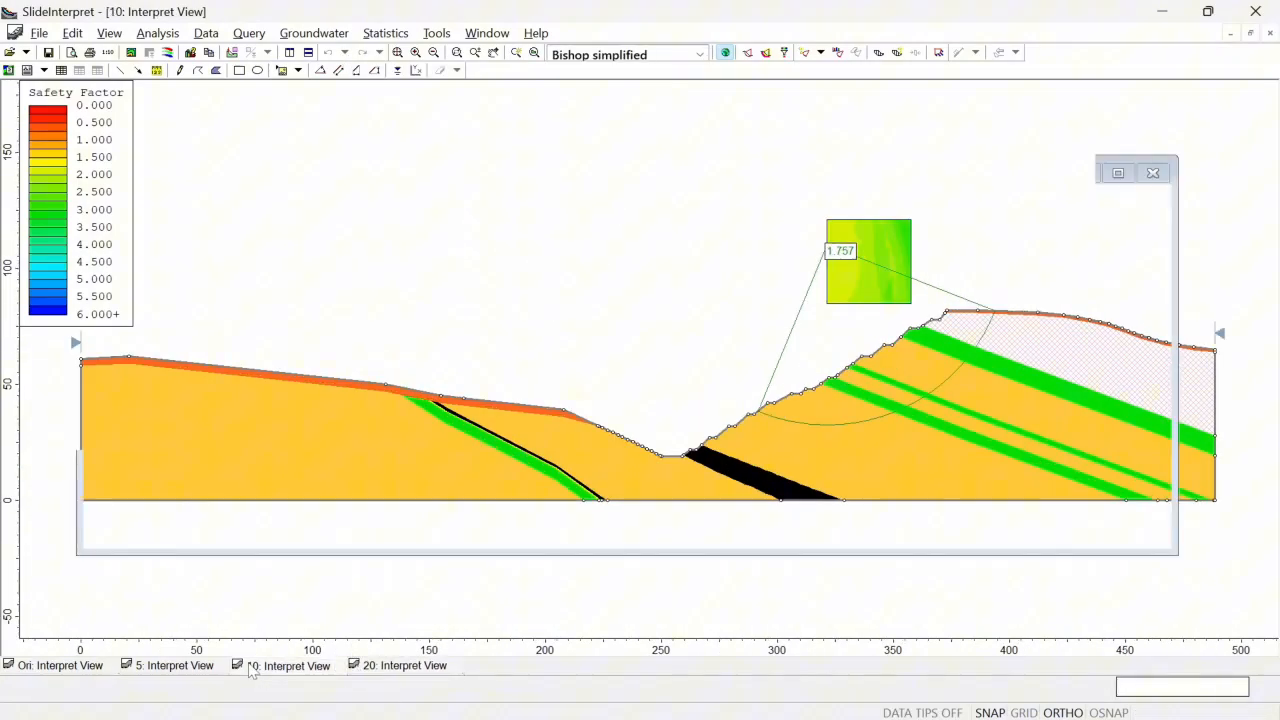
pyautogui.click(147, 667)
pyautogui.click(66, 667)
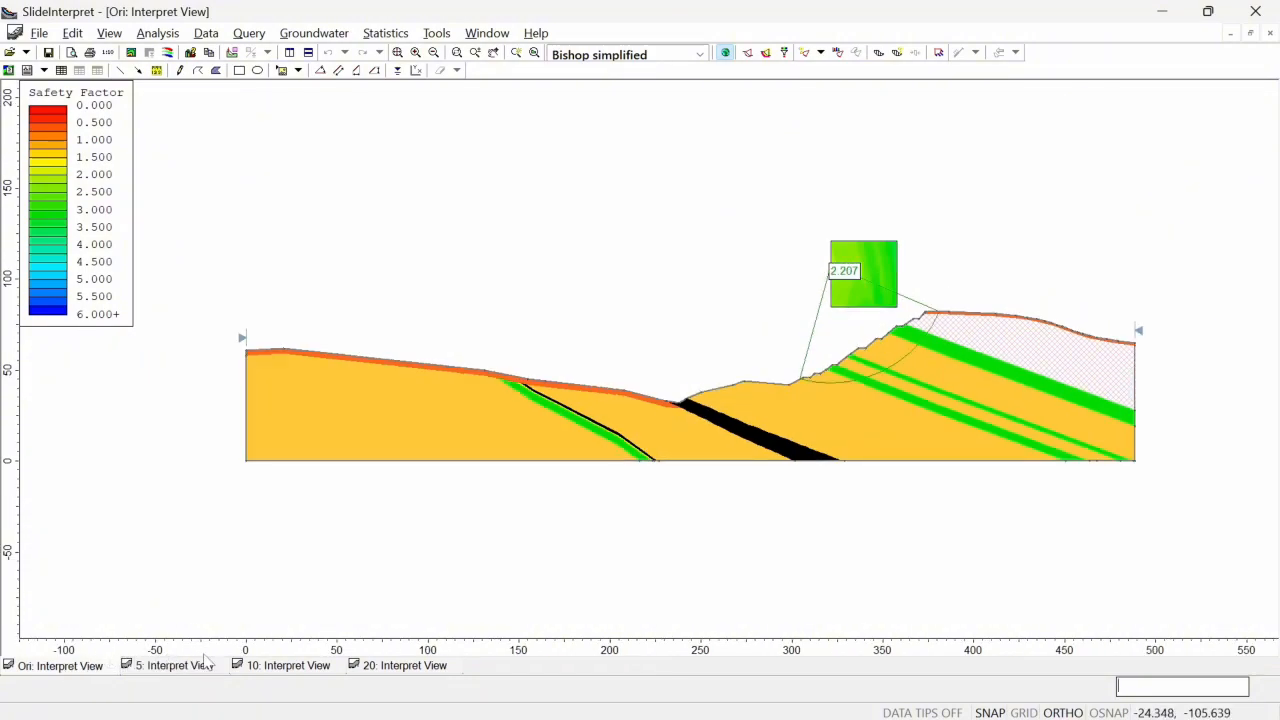
pyautogui.click(399, 670)
# - Return to Slide and delete the automatic slip-centre grid from the 20 model
pyautogui.hotkey('alt', 'Tab')
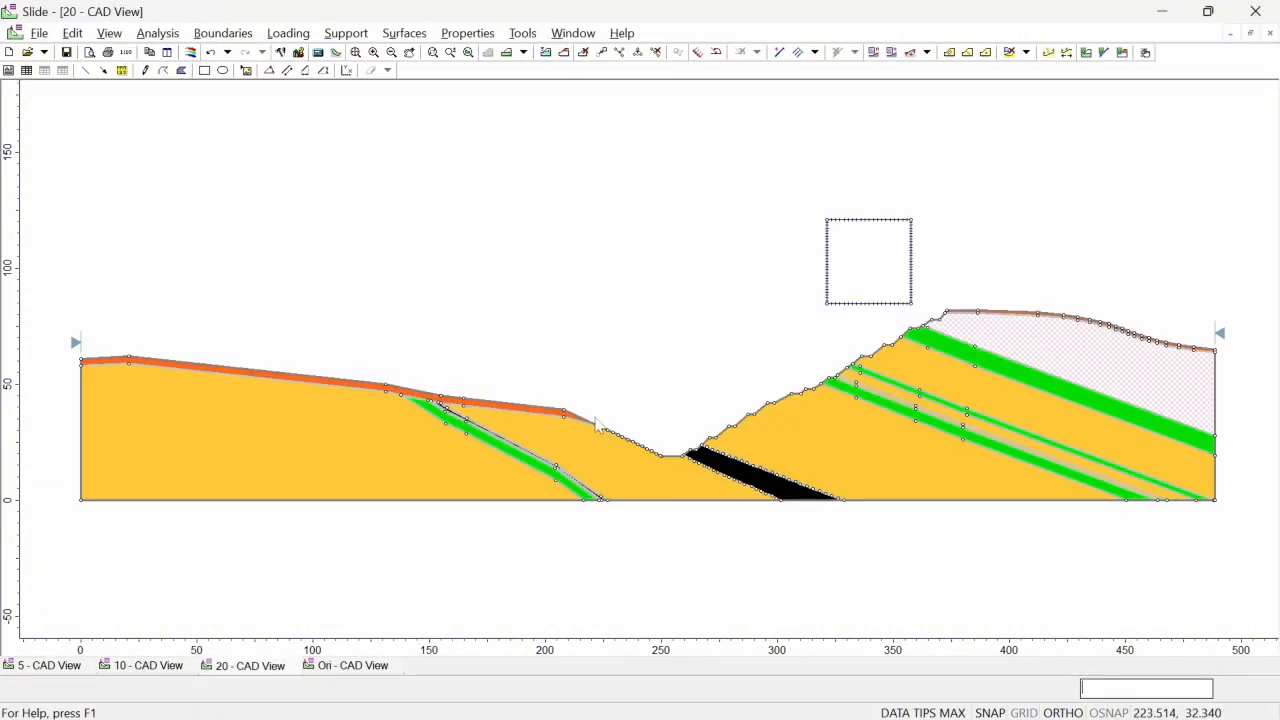
pyautogui.rightClick(834, 250)
pyautogui.click(860, 273)
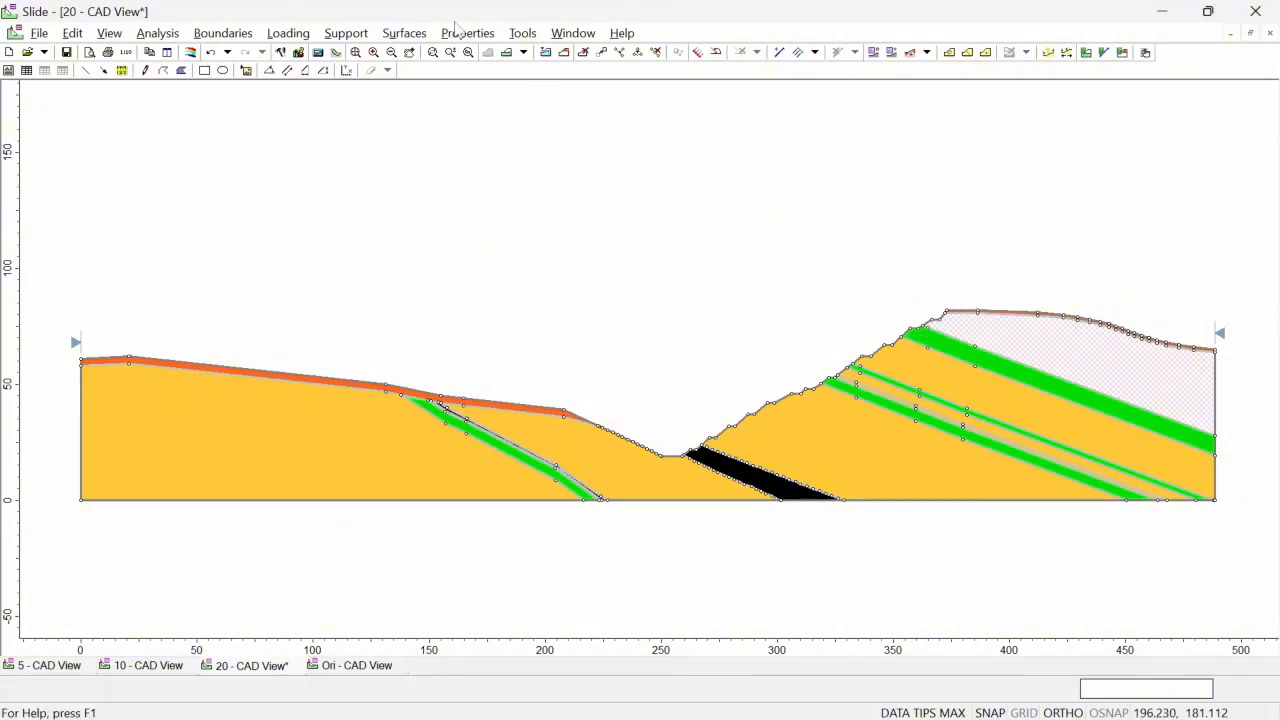
pyautogui.click(404, 33)
pyautogui.click(410, 96)
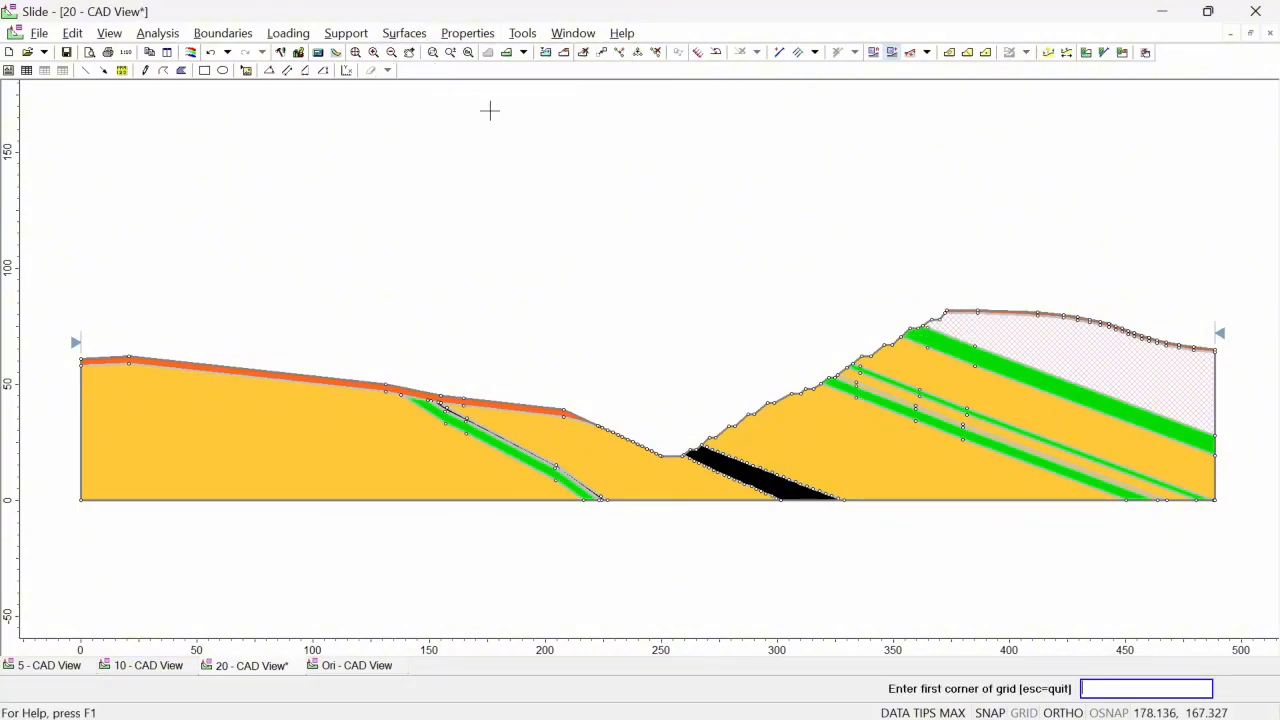
pyautogui.scroll(-1, 623, 209)
pyautogui.moveTo(612, 269); pyautogui.dragTo(532, 378)
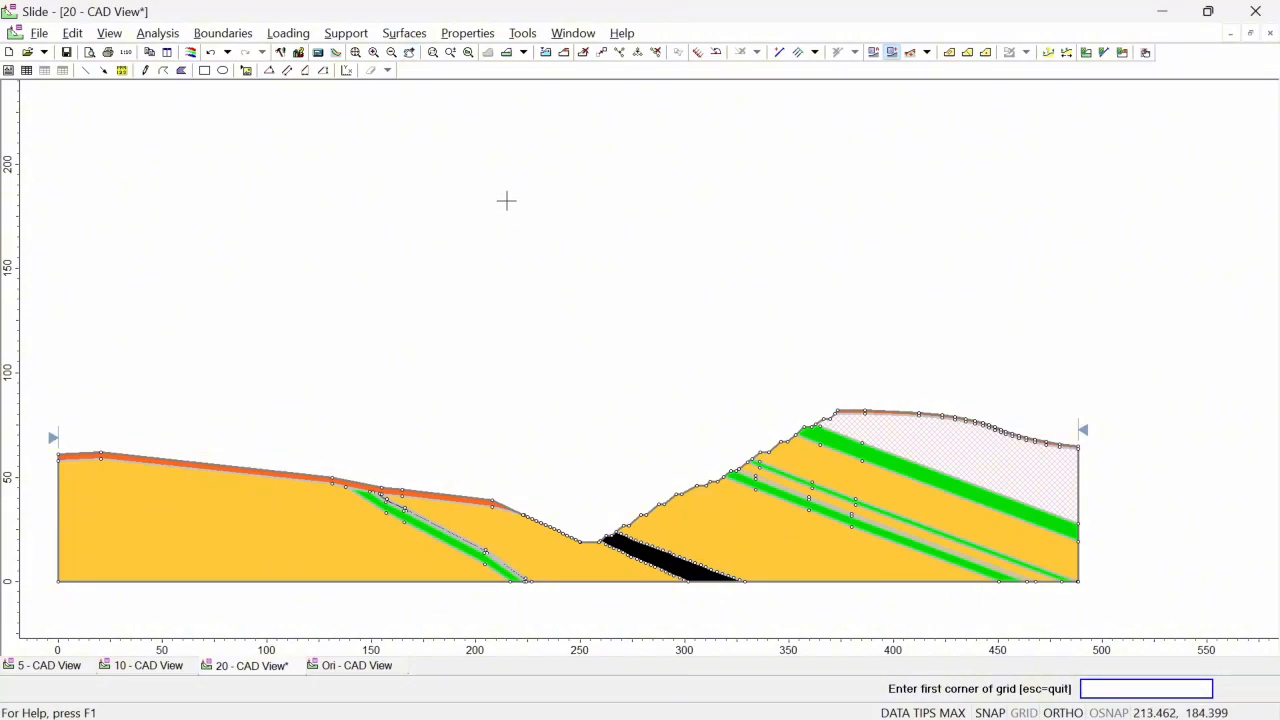
pyautogui.click(499, 191)
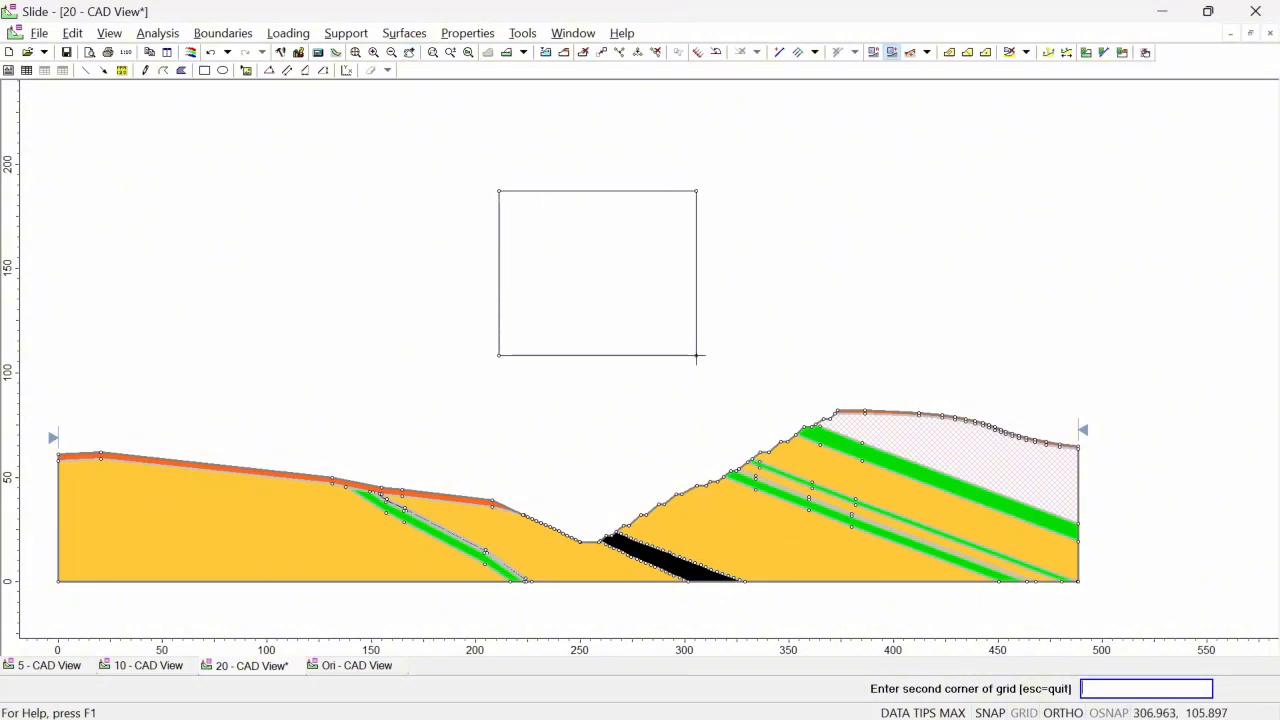
pyautogui.rightClick(738, 390)
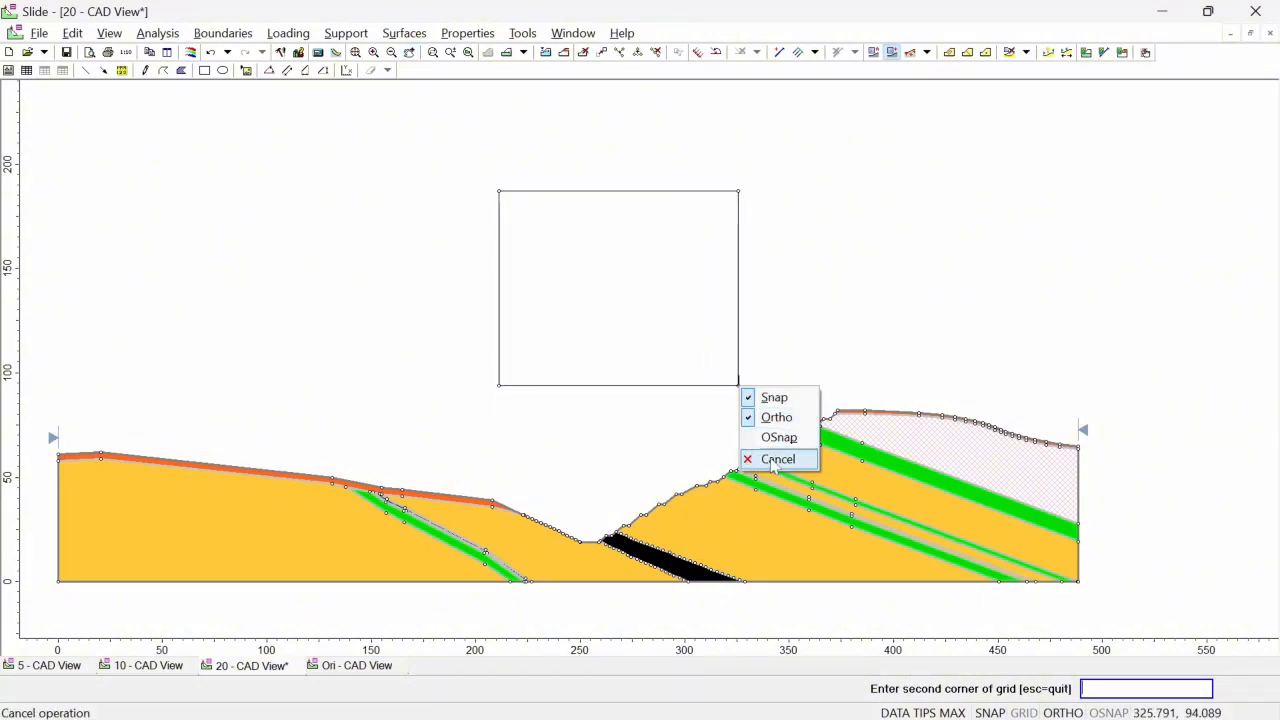
pyautogui.click(770, 457)
# - Add a user-defined slip-centre grid about 148 by 116 units above the valley of the 20 model, keeping the default interval counts
pyautogui.click(400, 33)
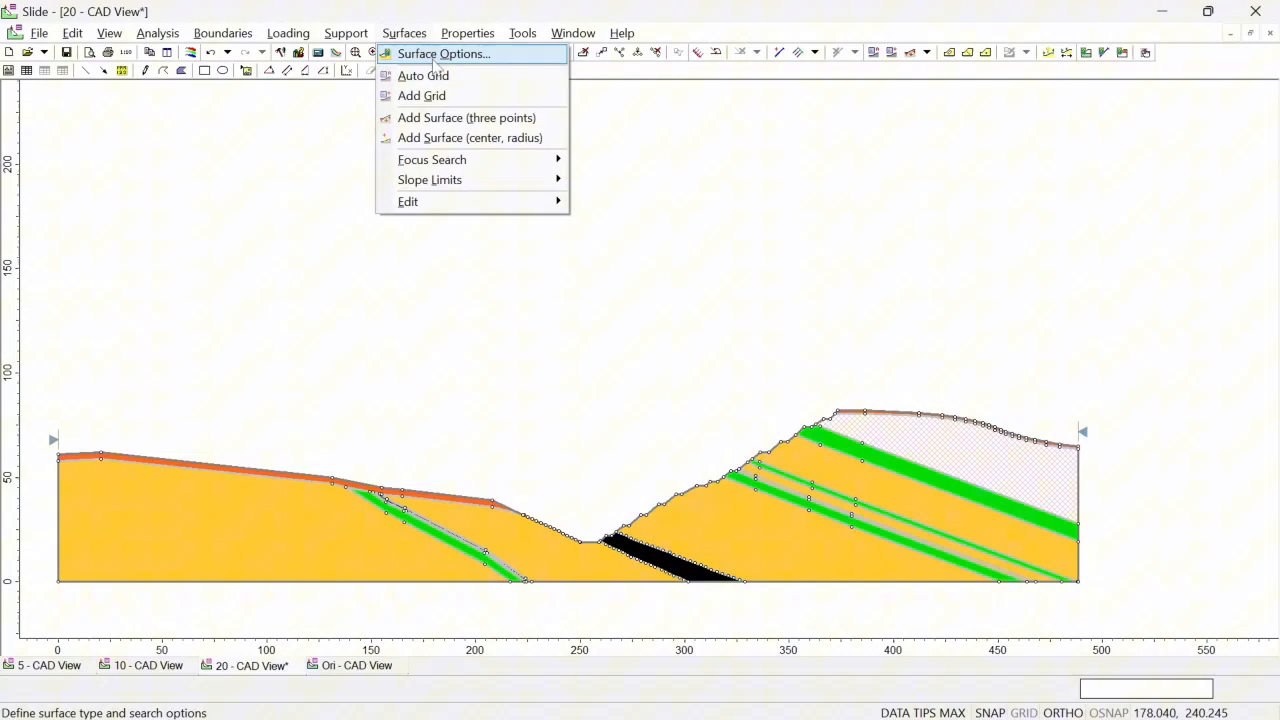
pyautogui.click(418, 94)
pyautogui.click(435, 95)
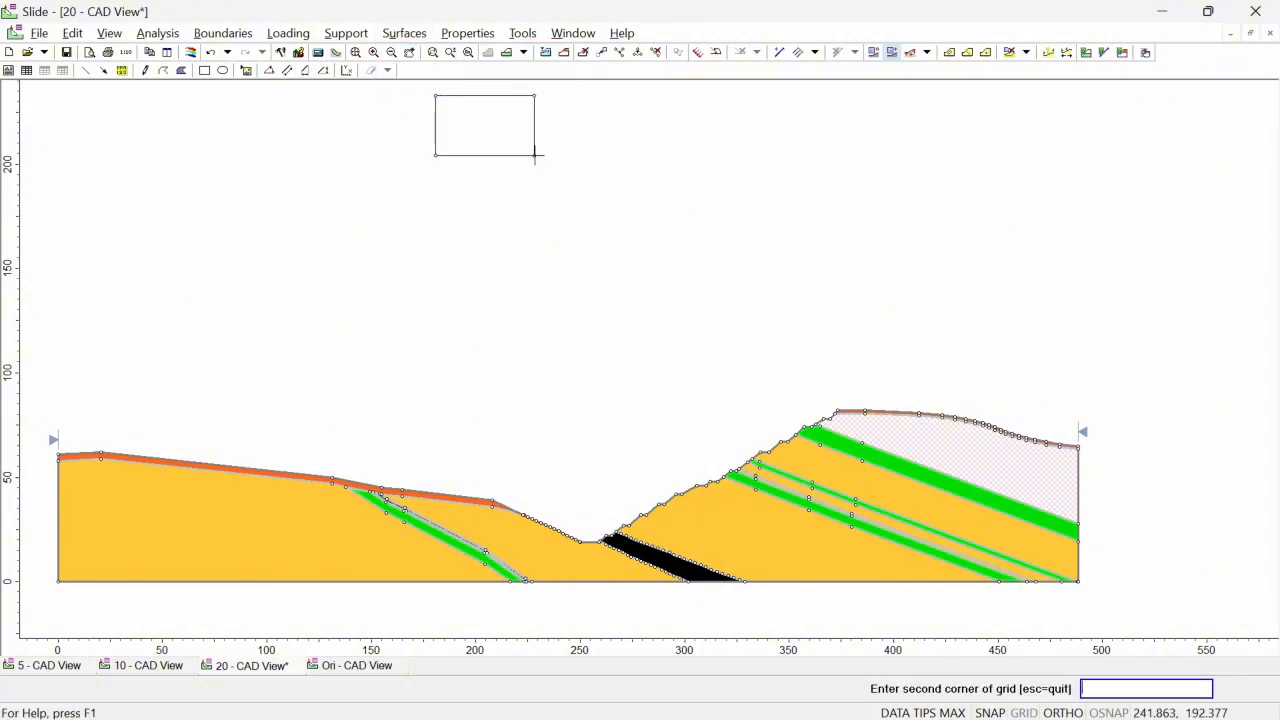
pyautogui.click(744, 338)
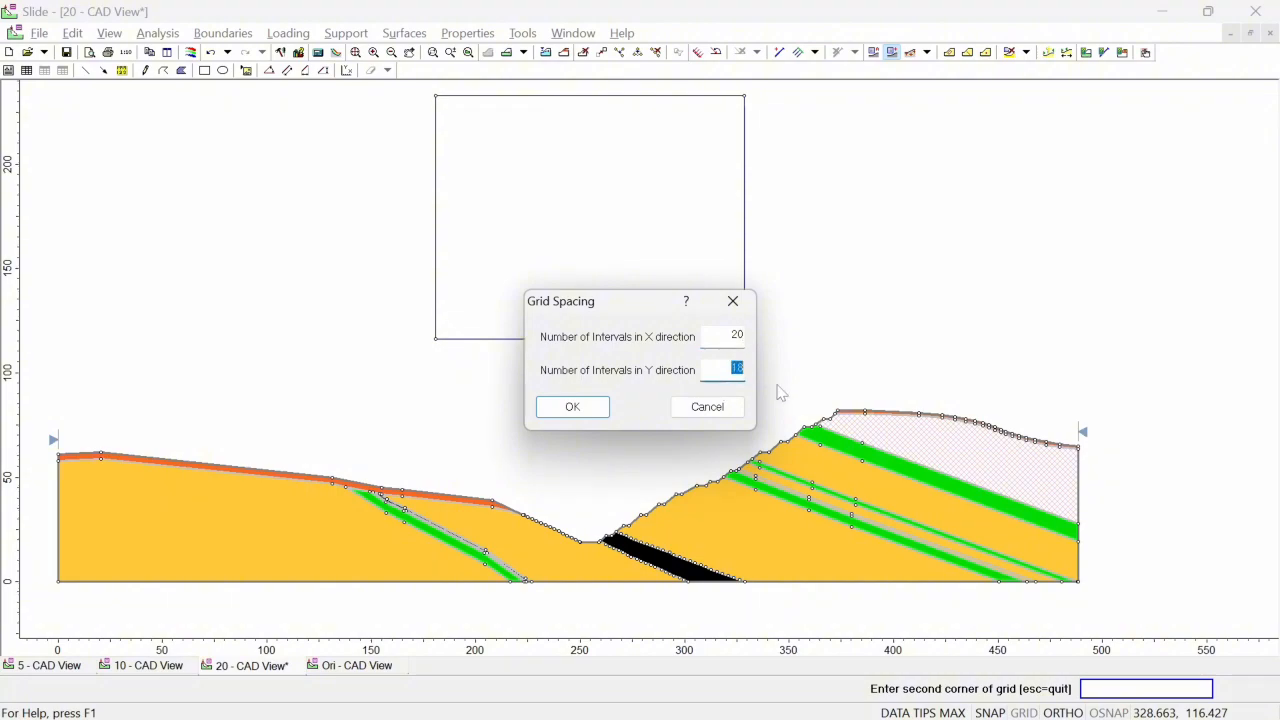
pyautogui.click(570, 410)
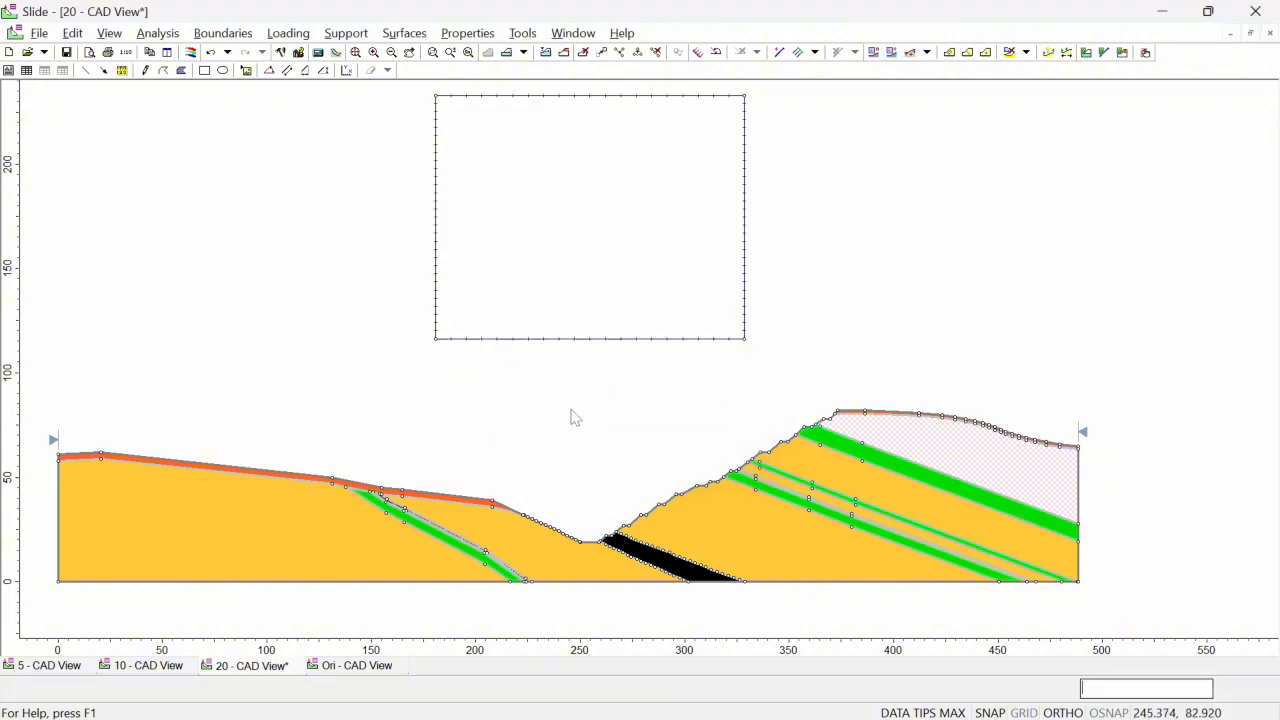
# - Compute the 20 model with the user-defined grid and view its Bishop simplified safety factor results in SlideInterpret
pyautogui.click(344, 70)
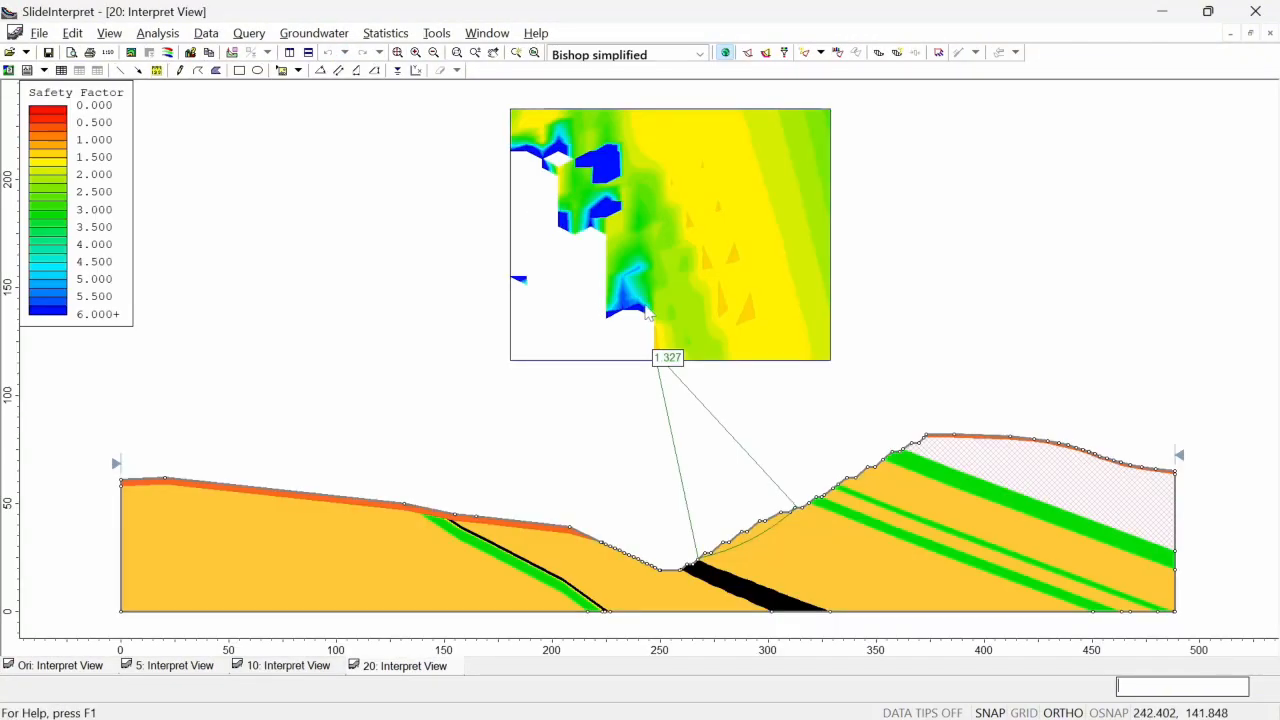
pyautogui.scroll(-2, 650, 297)
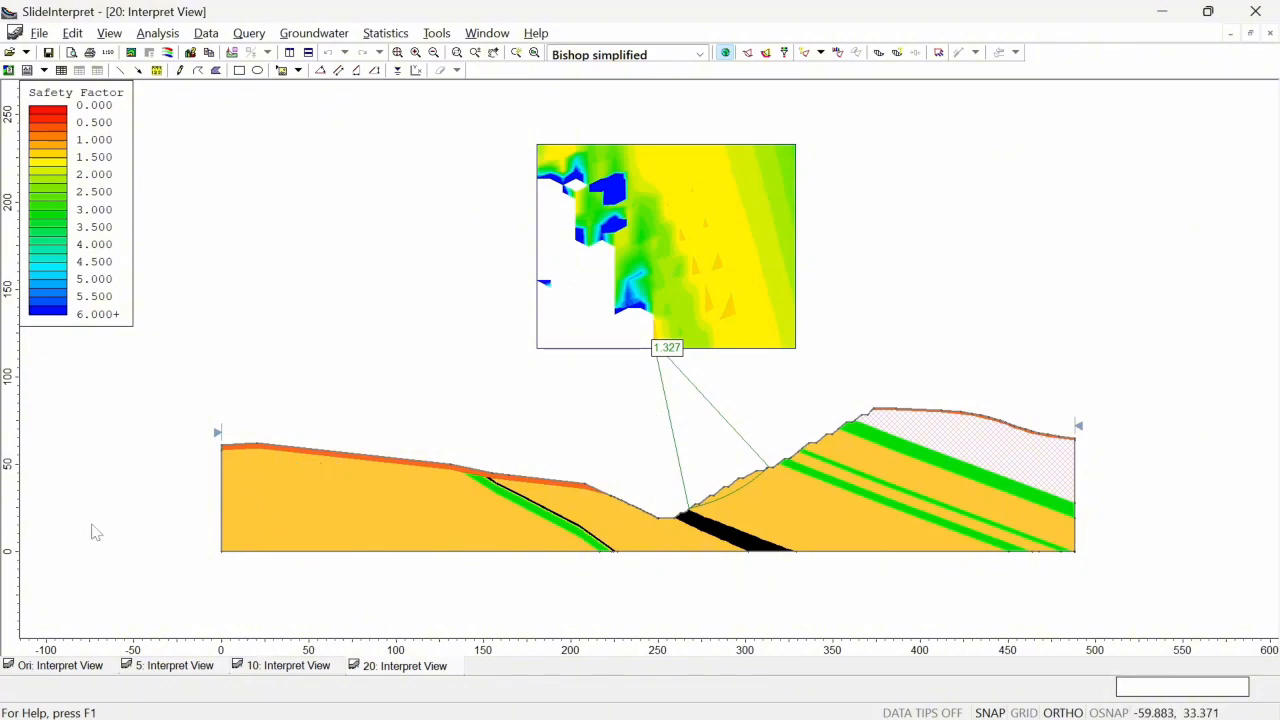
# - Compare the critical slip surfaces and safety factors of the Ori, 5, 10 and 20 models
pyautogui.click(64, 660)
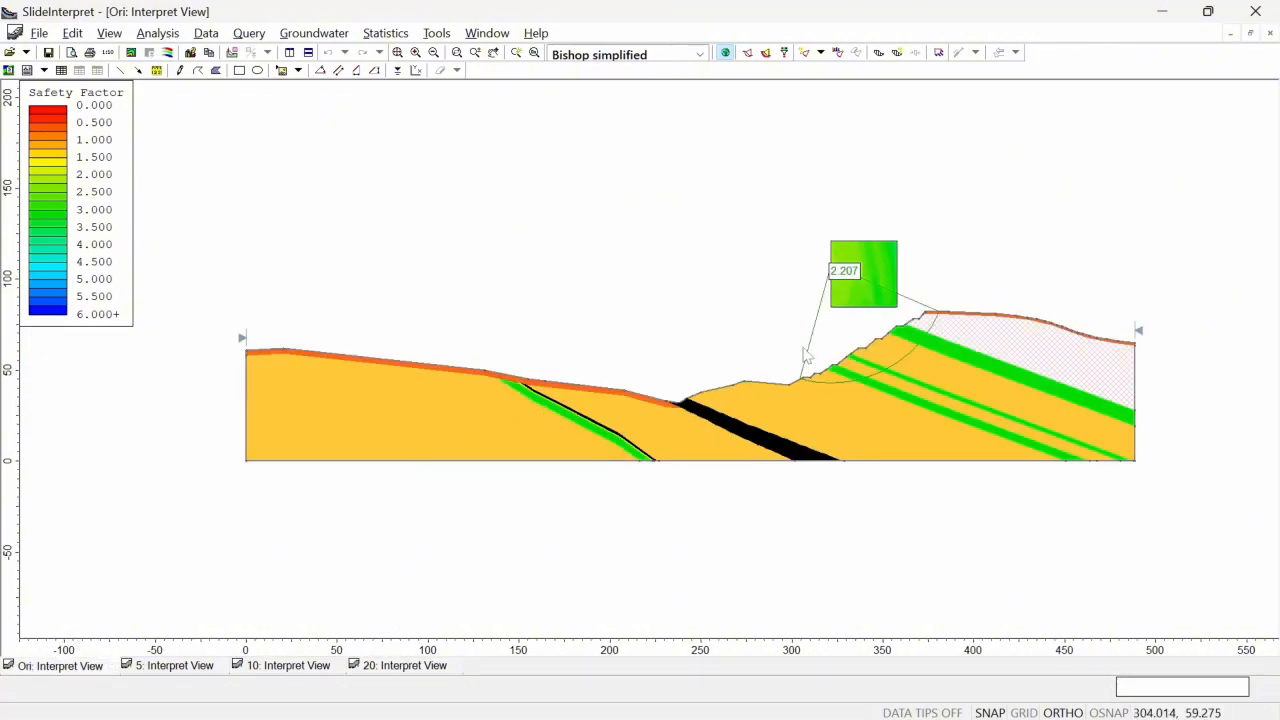
pyautogui.scroll(-1, 806, 341)
pyautogui.moveTo(806, 340); pyautogui.dragTo(669, 418)
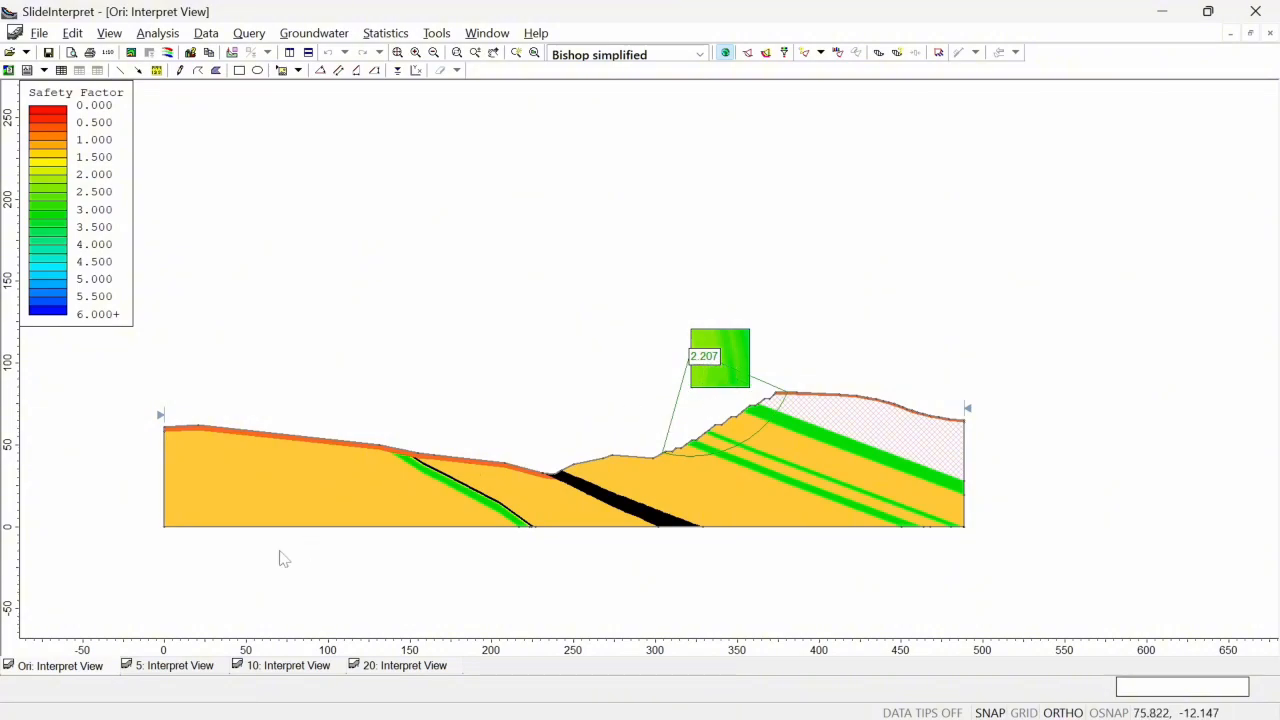
pyautogui.click(175, 666)
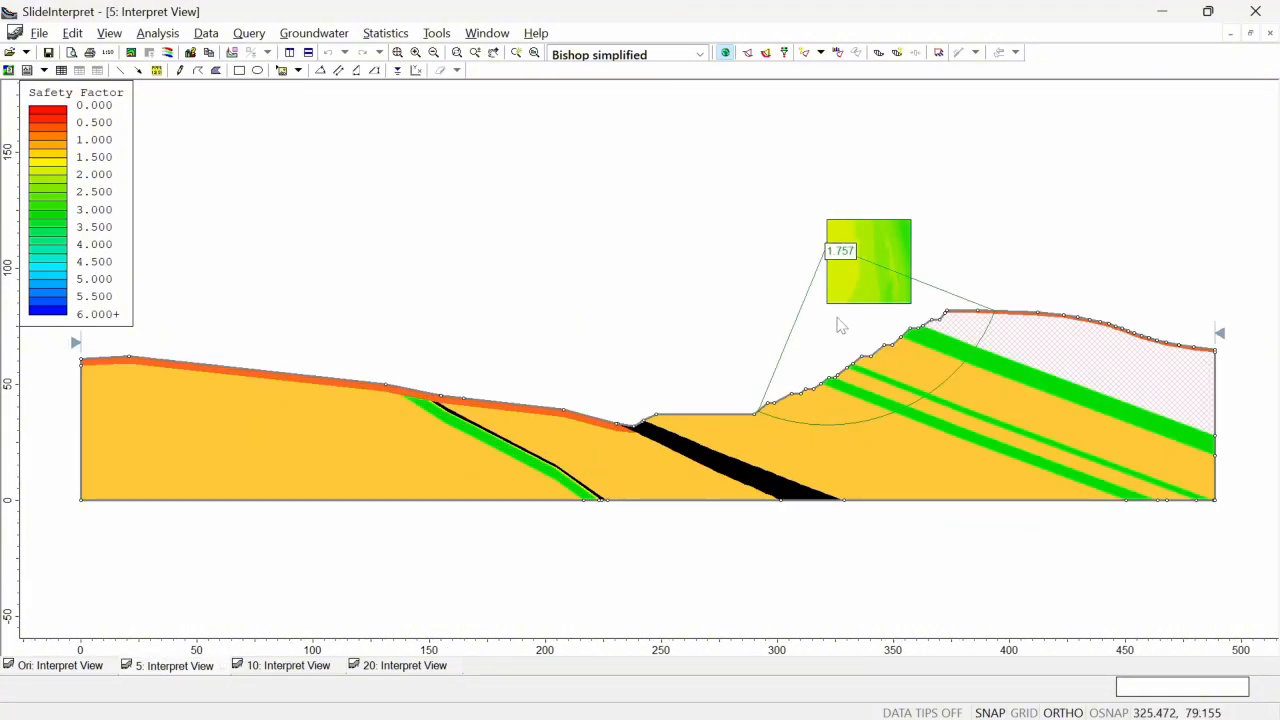
pyautogui.click(312, 667)
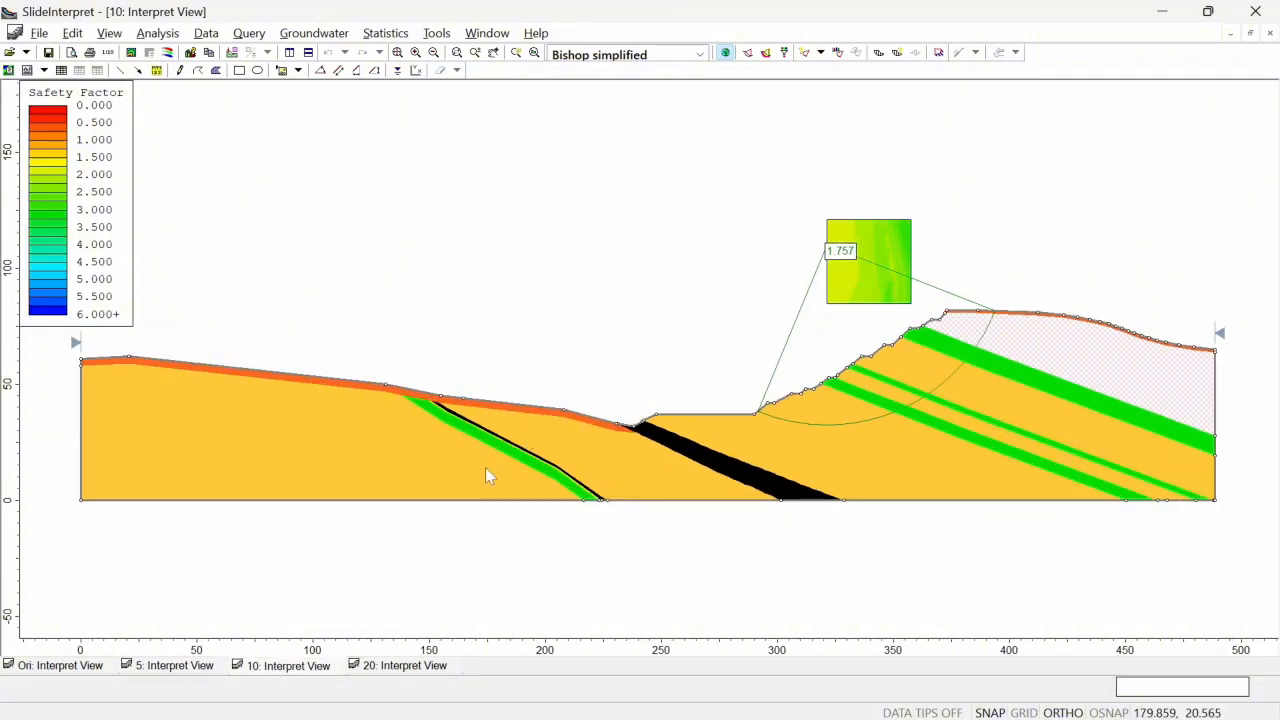
pyautogui.click(390, 666)
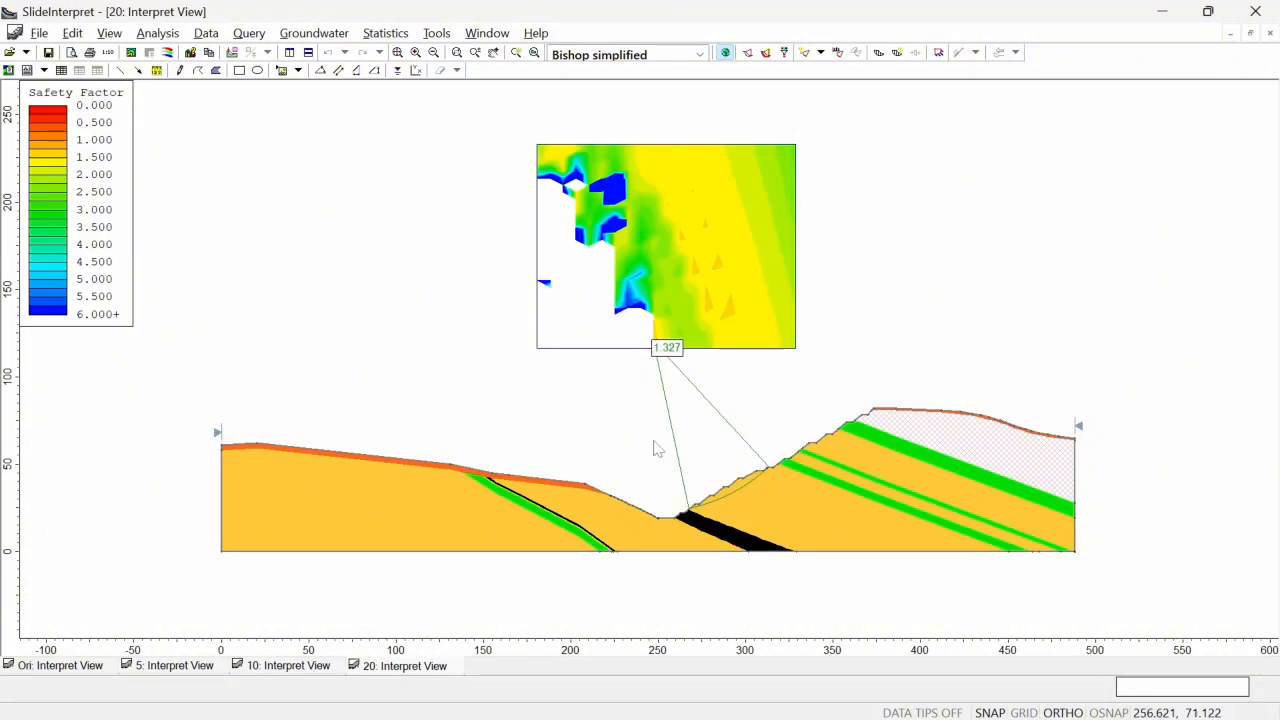
pyautogui.click(26, 668)
pyautogui.moveTo(573, 408); pyautogui.dragTo(634, 418)
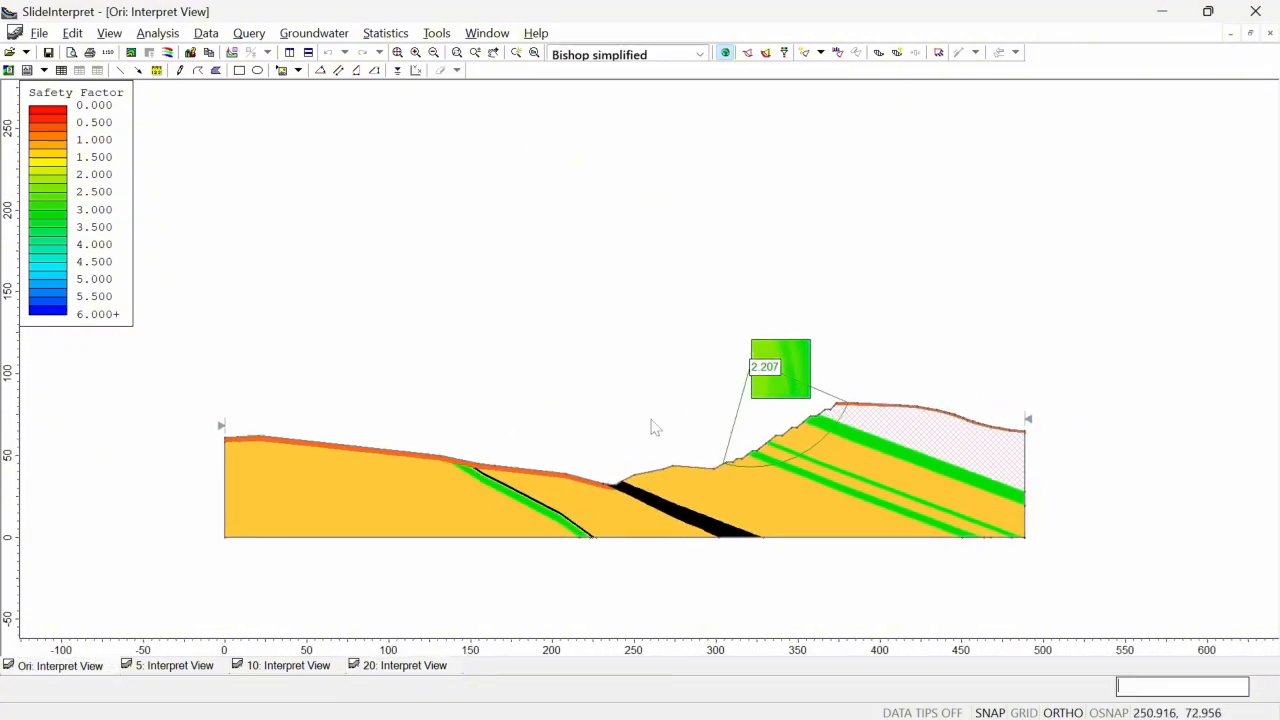
# - Review the slope geometry, Bishop simplified safety factor and critical slip surface of the Ori, 5 and 20 models against each other
pyautogui.scroll(2, 712, 447)
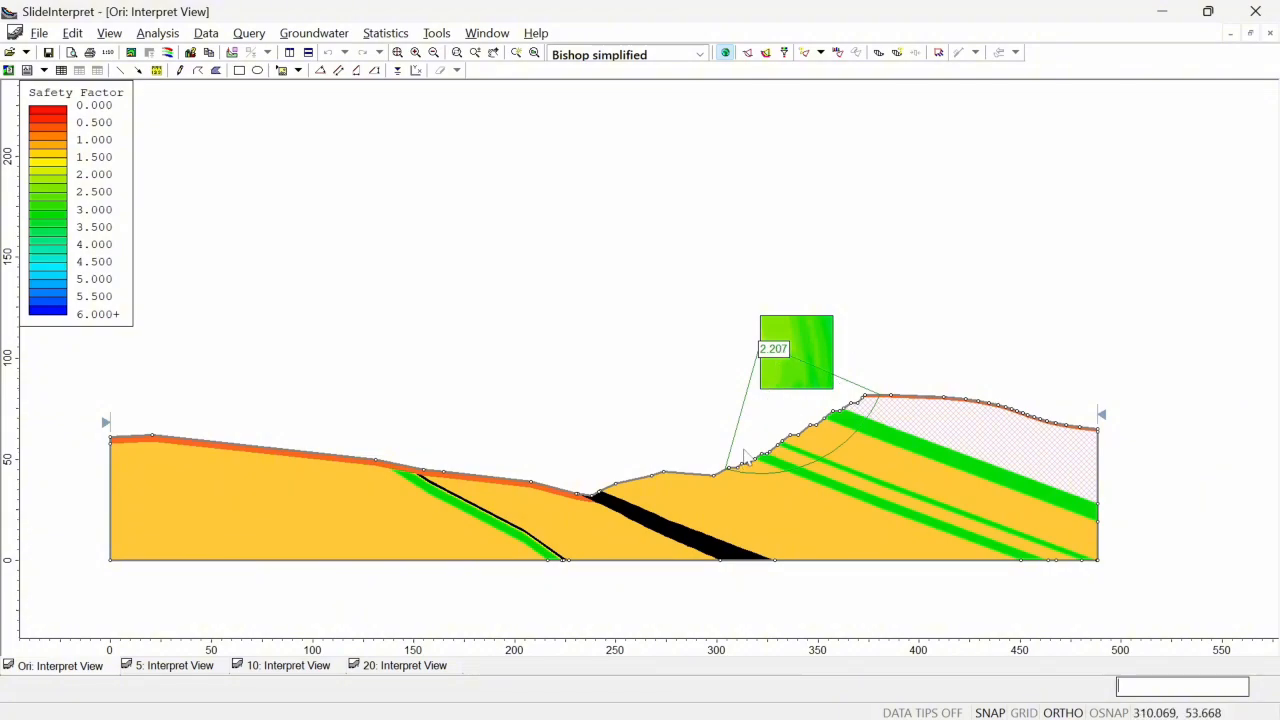
pyautogui.click(172, 668)
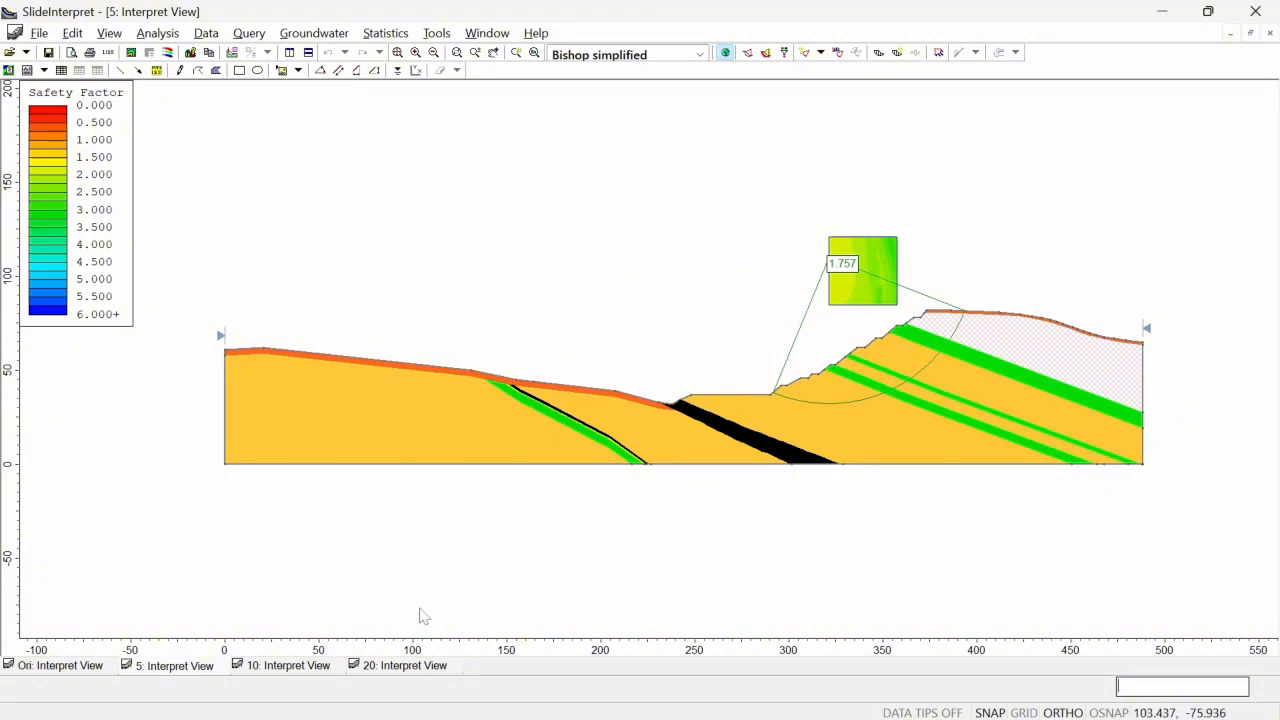
pyautogui.click(367, 674)
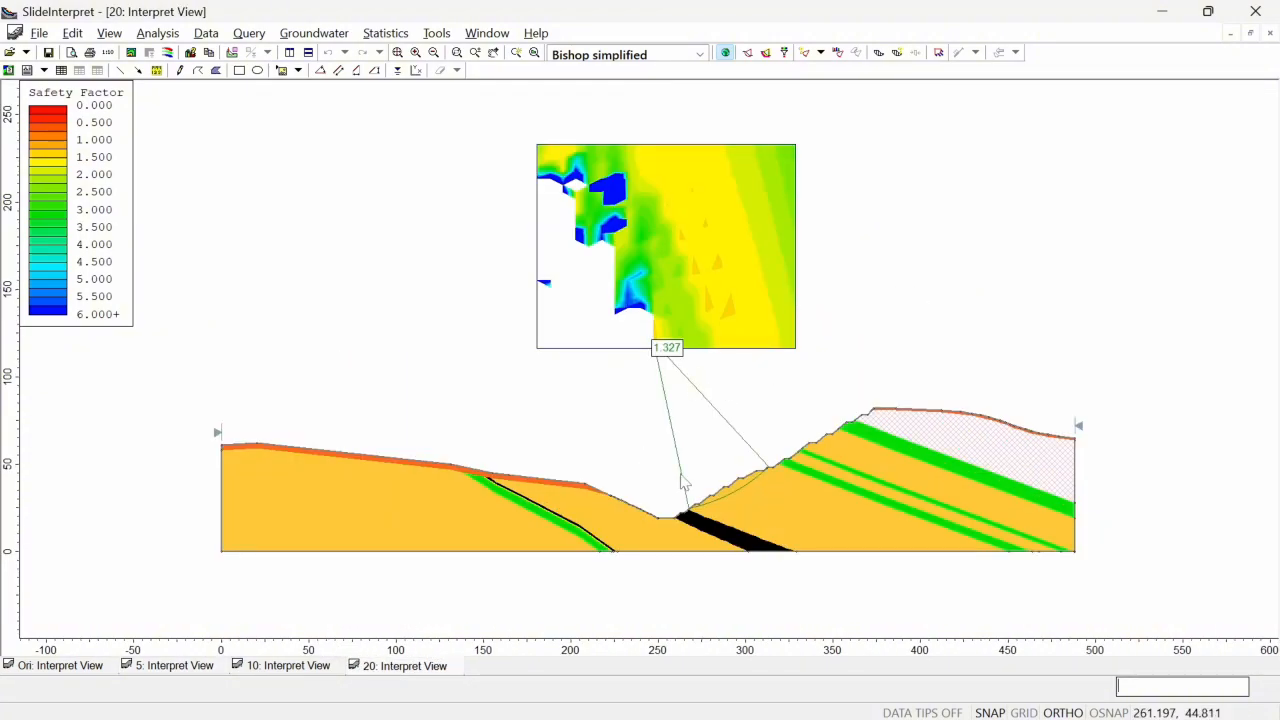
pyautogui.scroll(2, 682, 464)
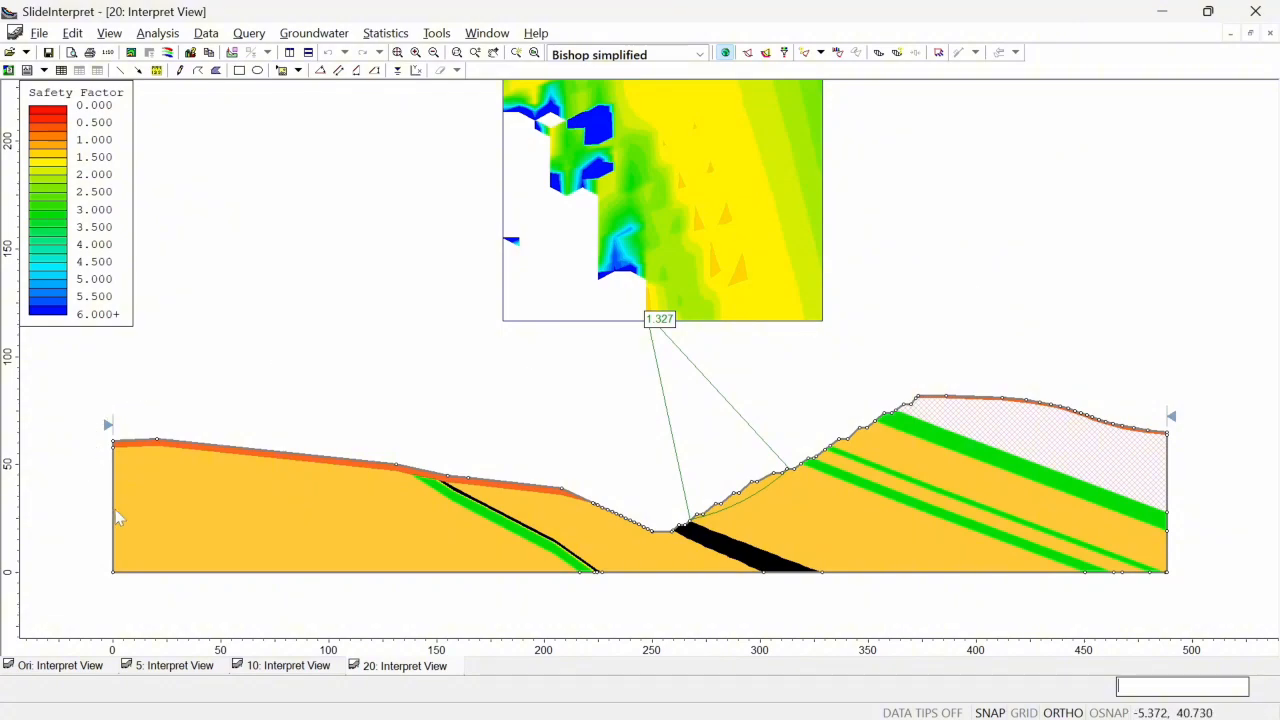
pyautogui.click(59, 666)
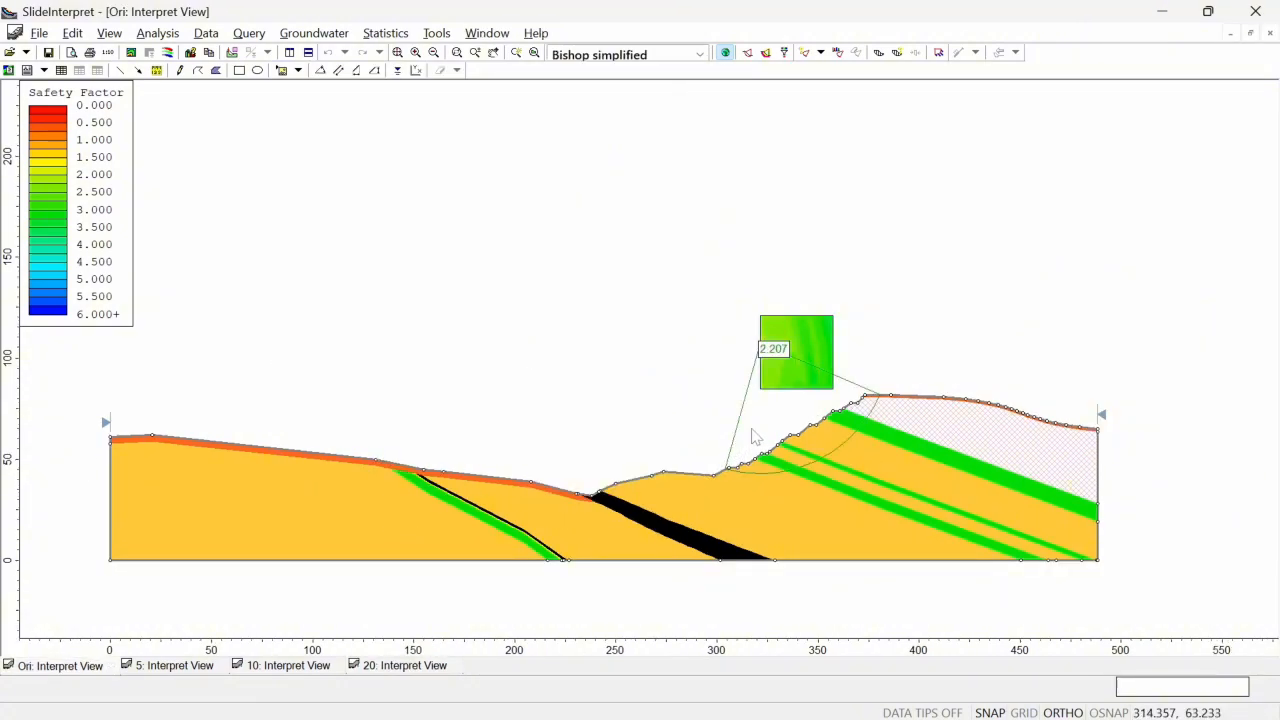
pyautogui.click(162, 666)
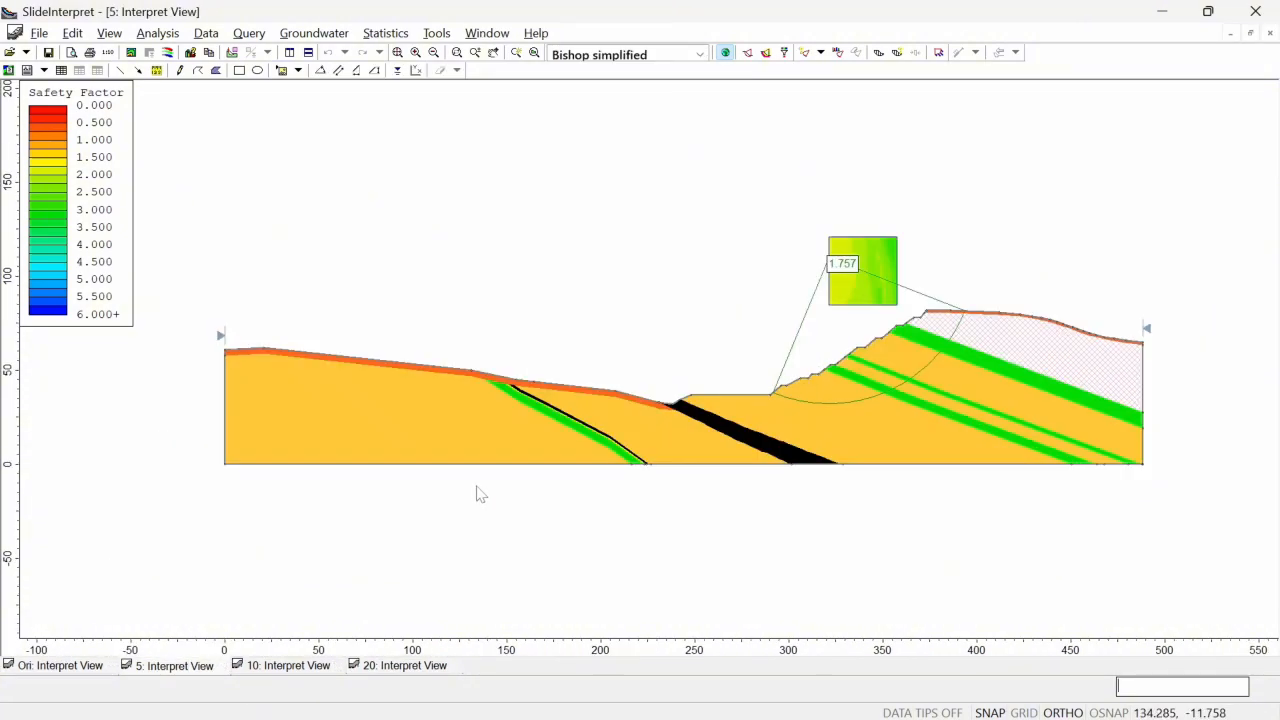
pyautogui.scroll(-1, 636, 389)
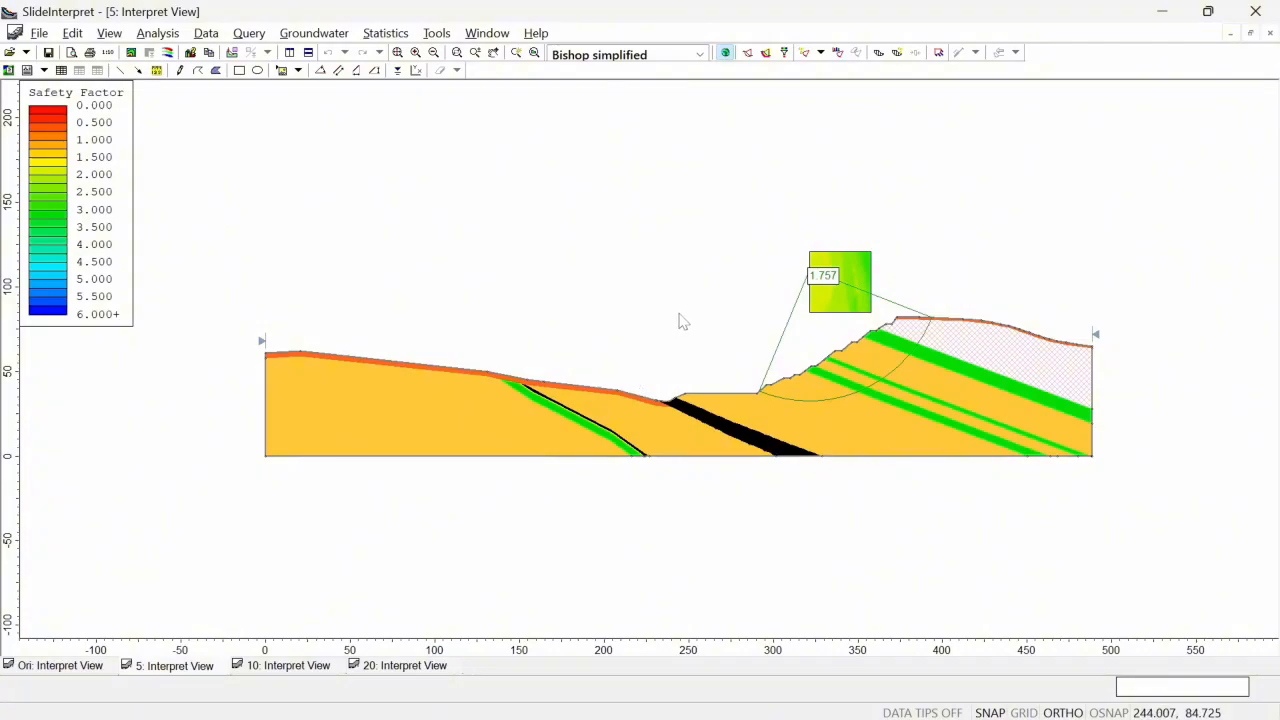
pyautogui.moveTo(725, 393); pyautogui.dragTo(545, 443)
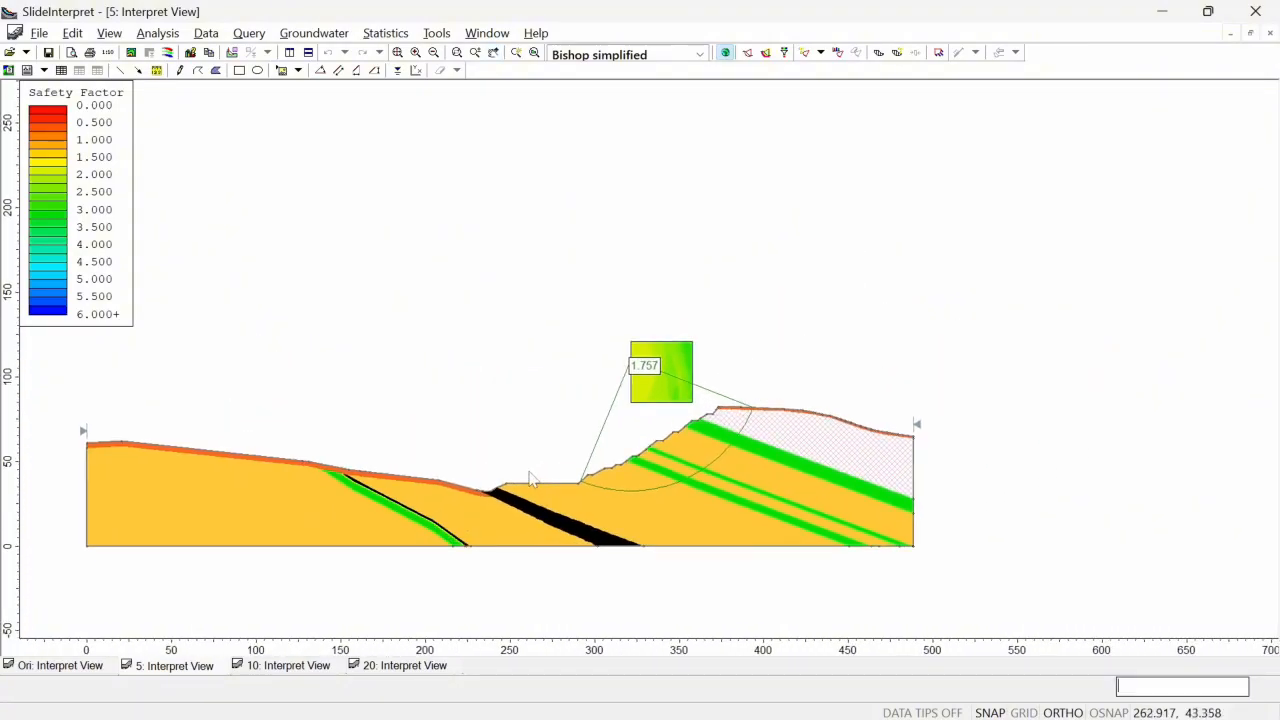